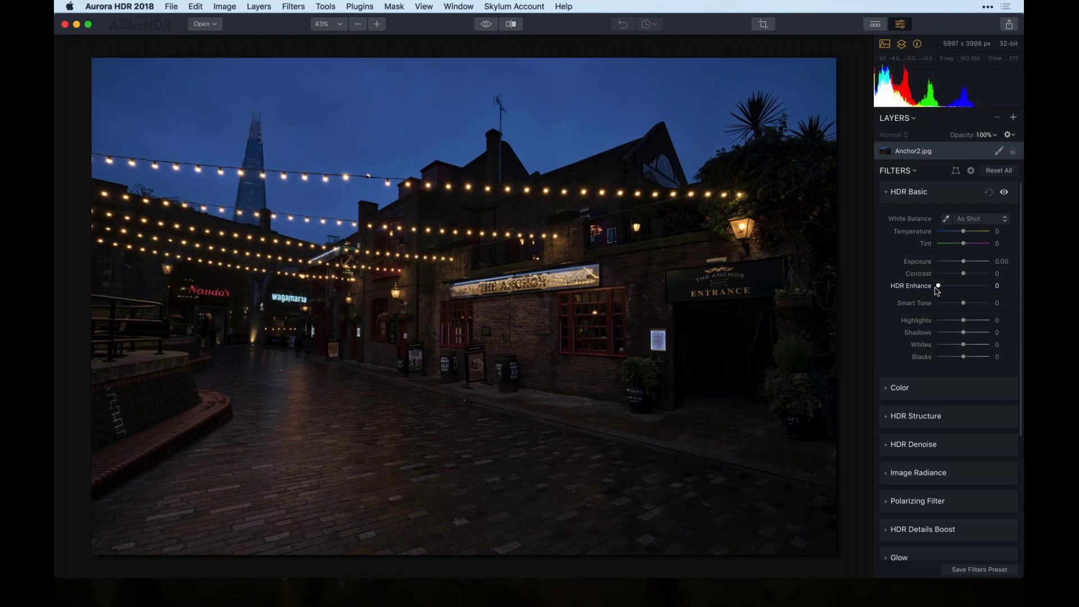
In the HDR Basic filter, set HDR Enhance to 41, Smart Tone to 41 and Contrast to 21
left_click_drag(939, 288, 961, 287)
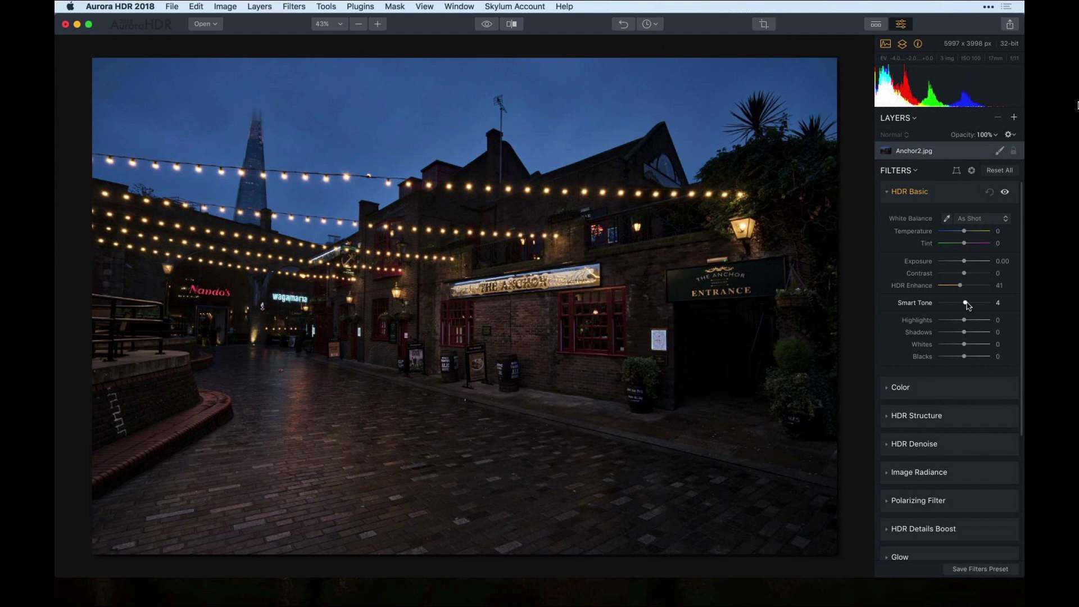
left_click_drag(967, 306, 977, 306)
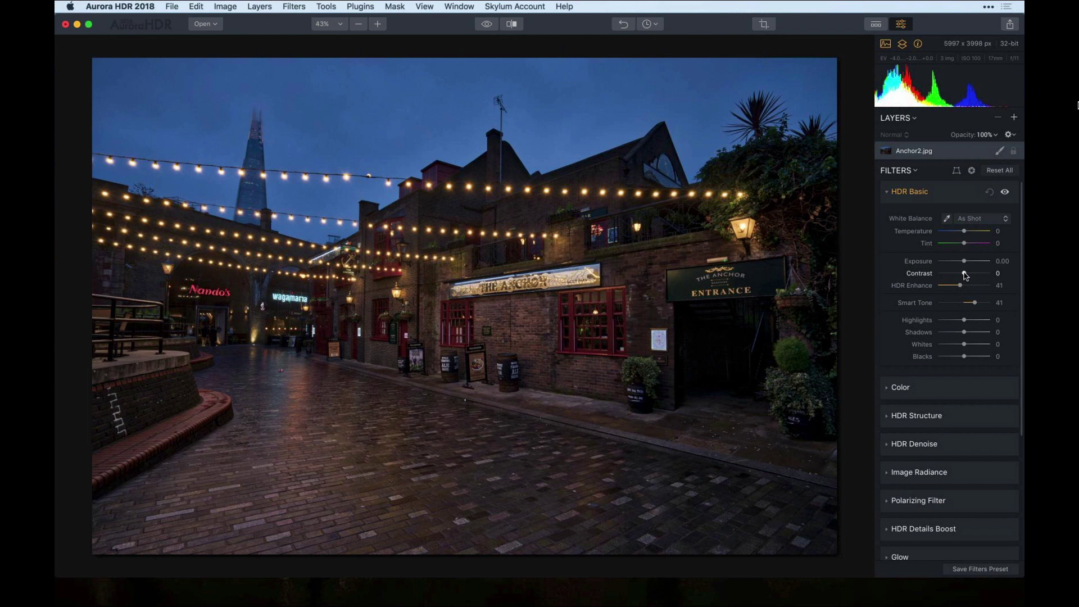
left_click_drag(964, 275, 971, 276)
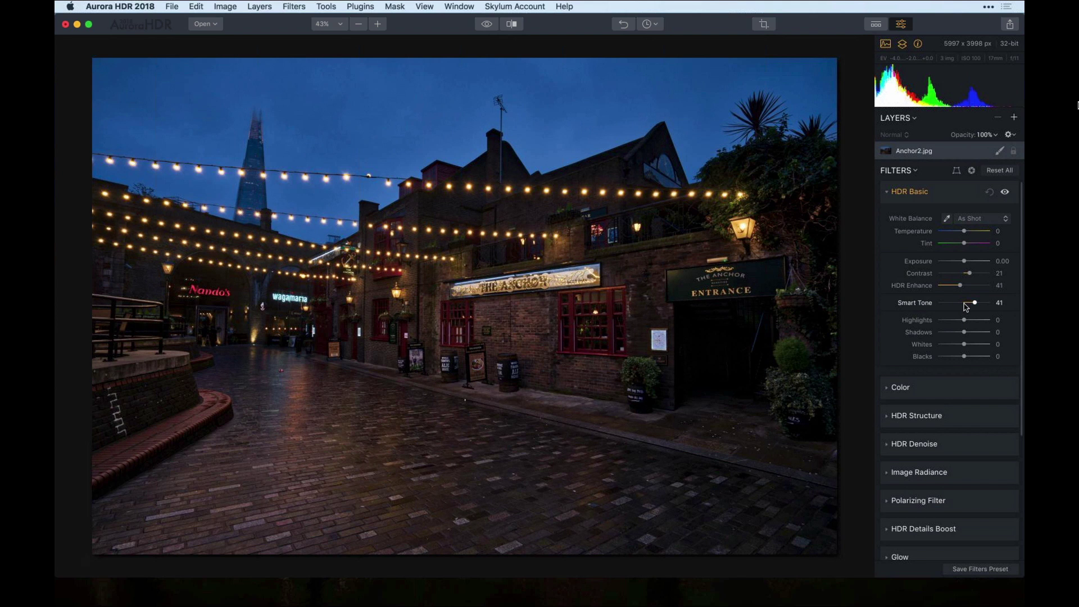
double_click(912, 273)
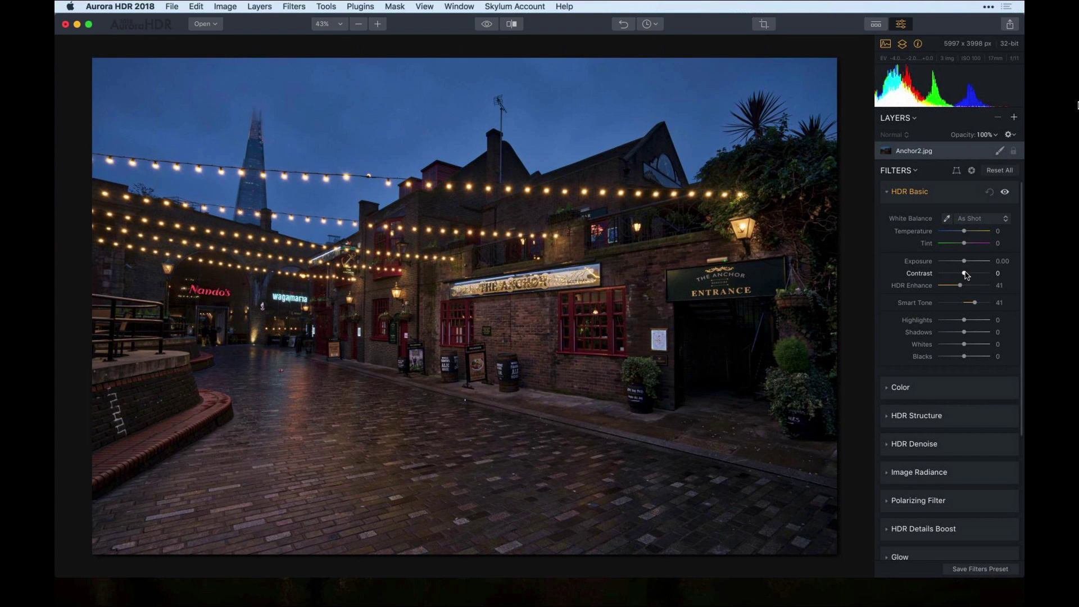
left_click_drag(965, 273, 970, 275)
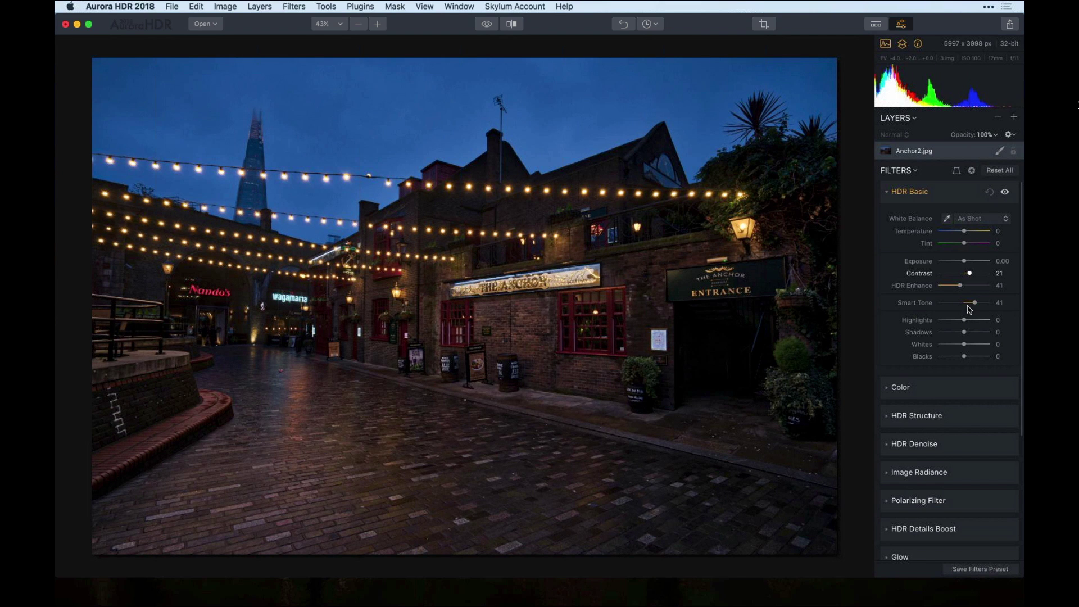
left_click(969, 304)
In the Color filter, set Vibrance to 19 and Color Contrast to 29
scroll(932, 375, "down", 3)
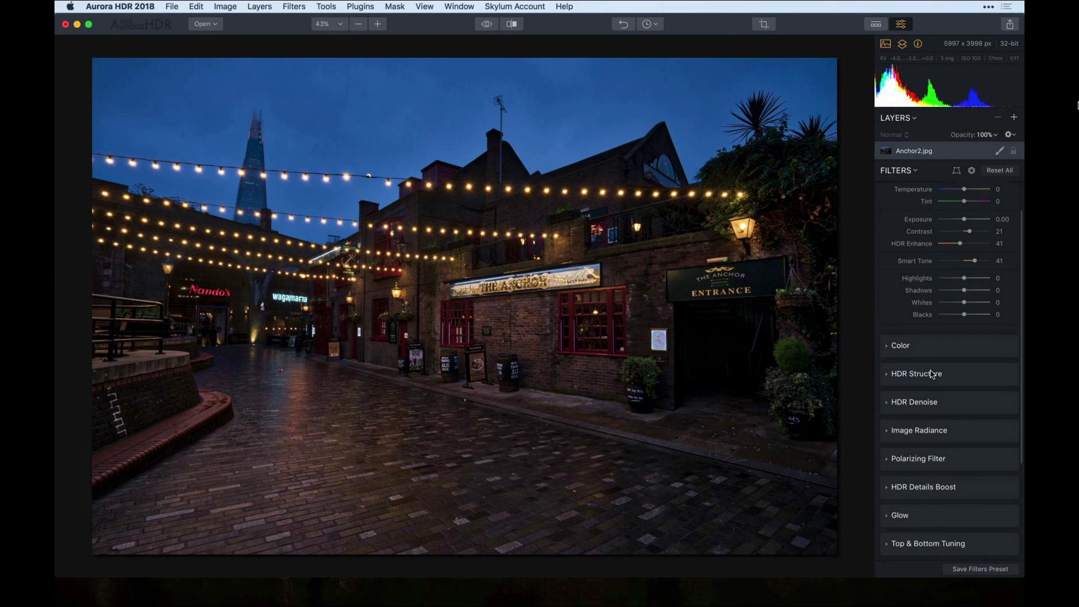
scroll(949, 292, "up", 3)
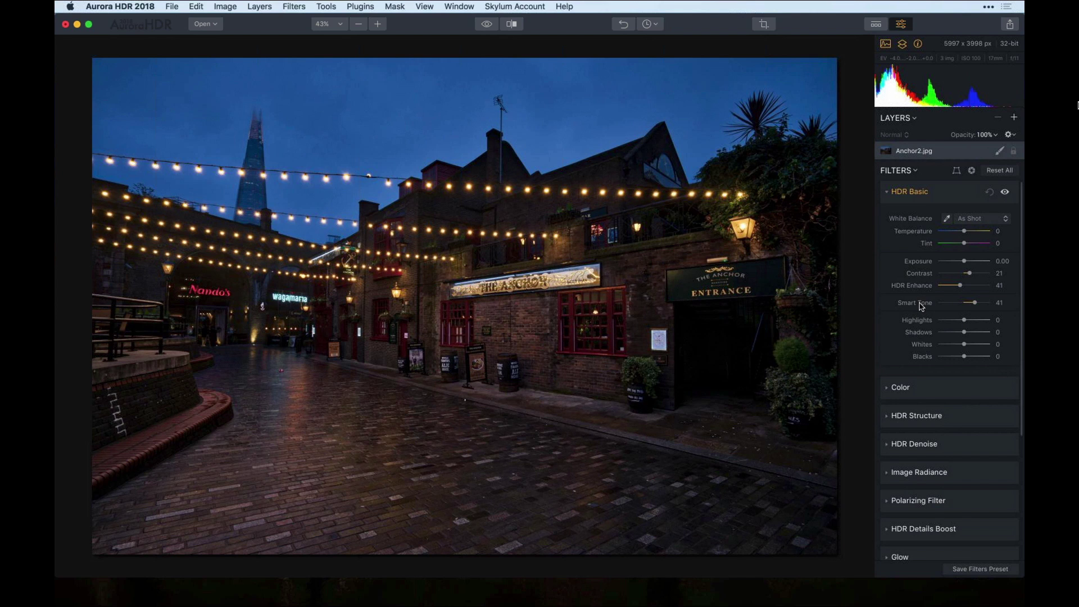
scroll(920, 306, "down", 1)
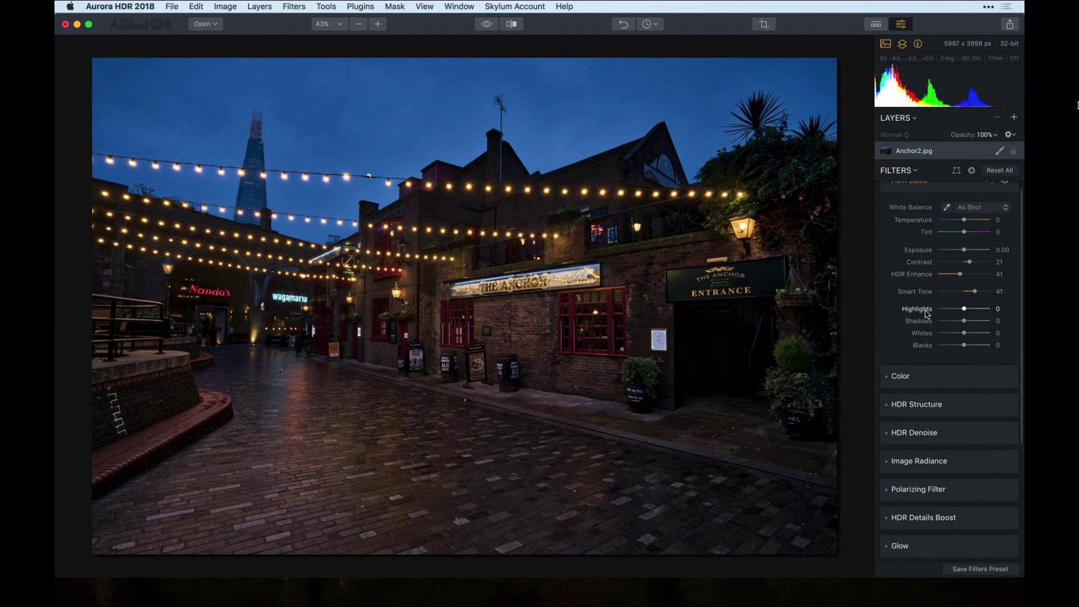
scroll(926, 314, "up", 1)
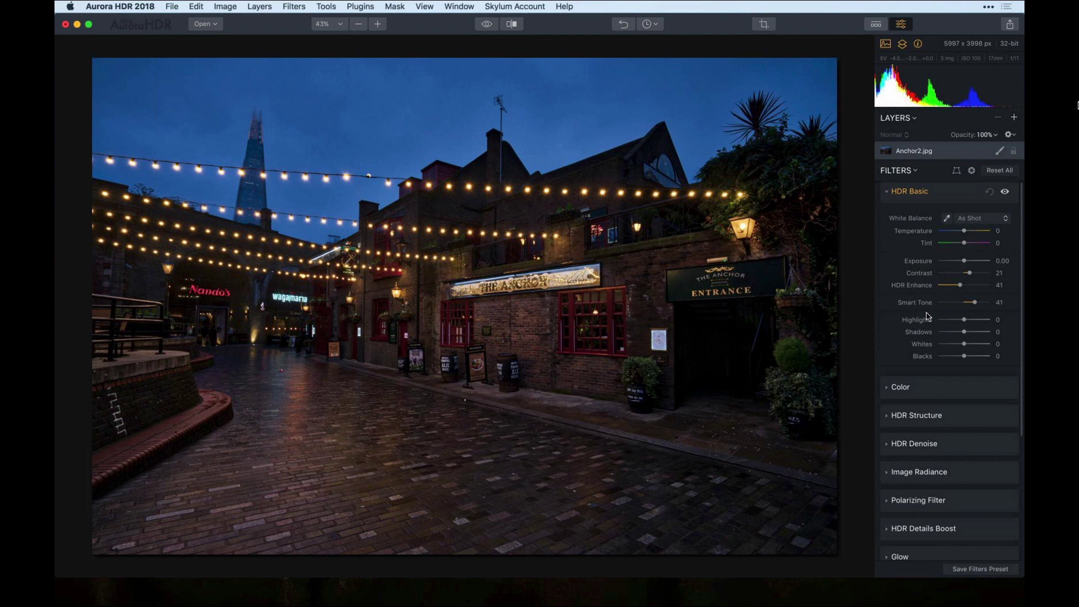
scroll(960, 346, "down", 4)
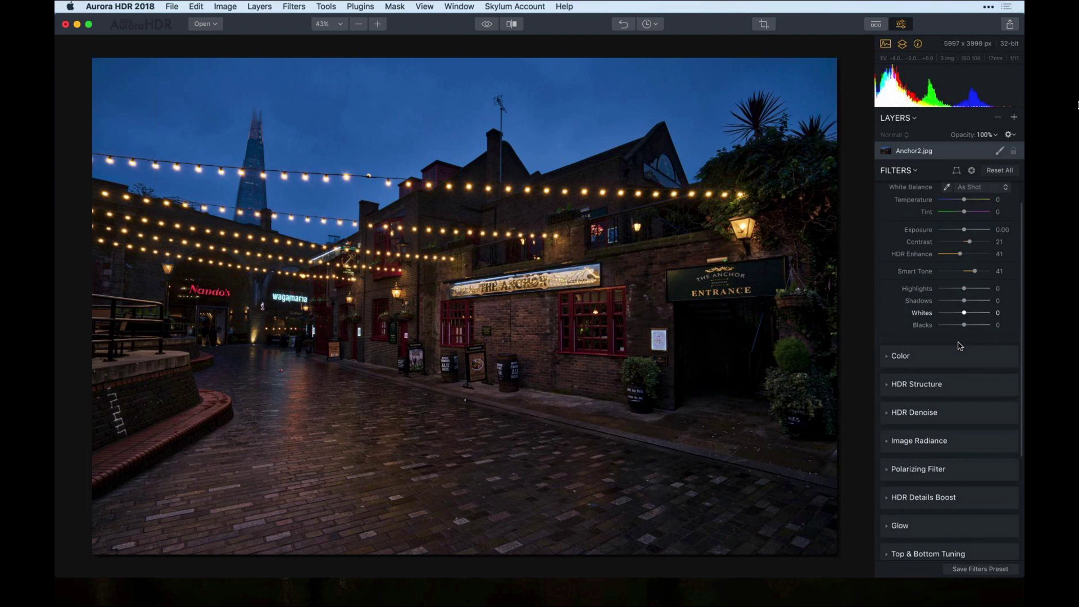
scroll(960, 346, "down", 6)
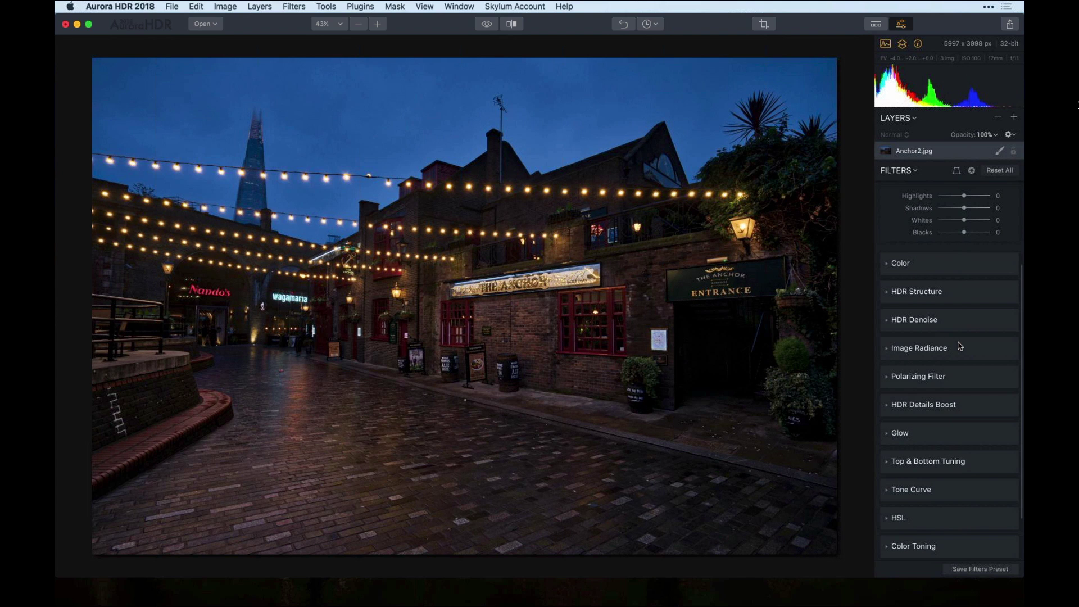
left_click(888, 264)
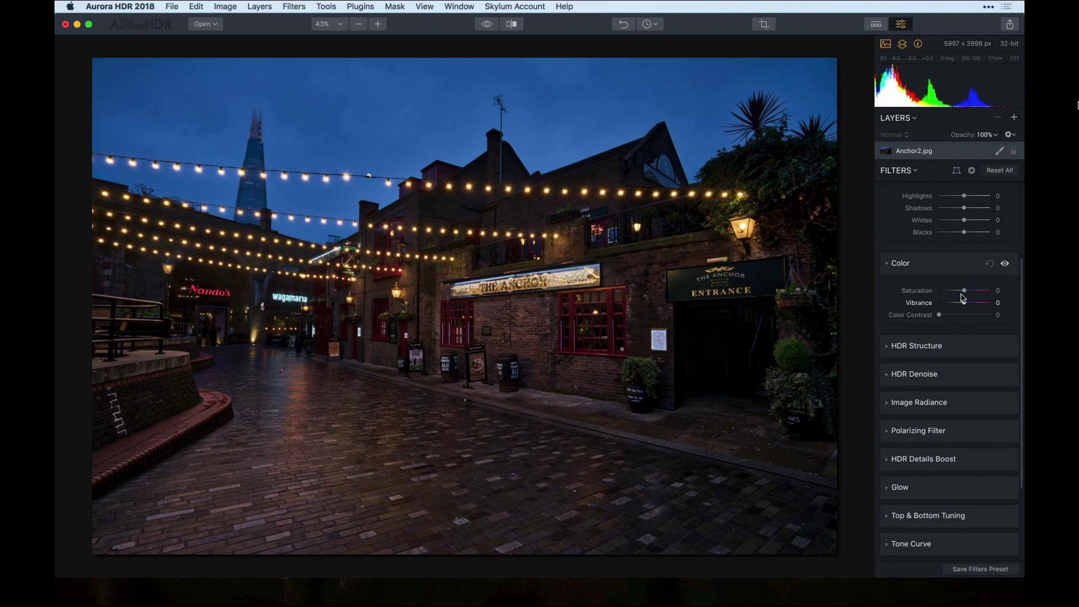
left_click_drag(964, 304, 971, 306)
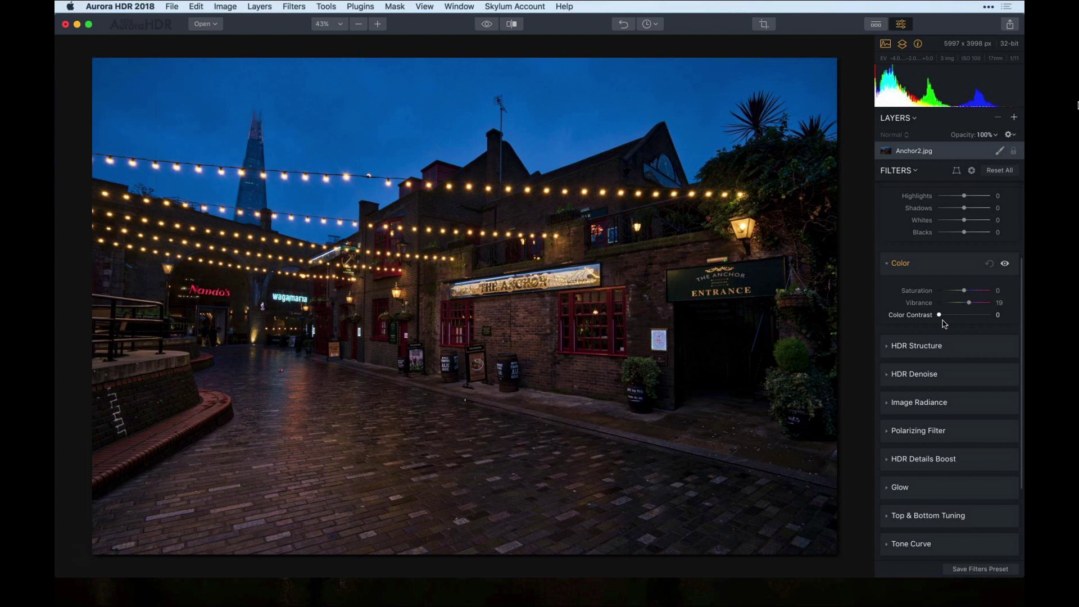
left_click_drag(939, 315, 955, 316)
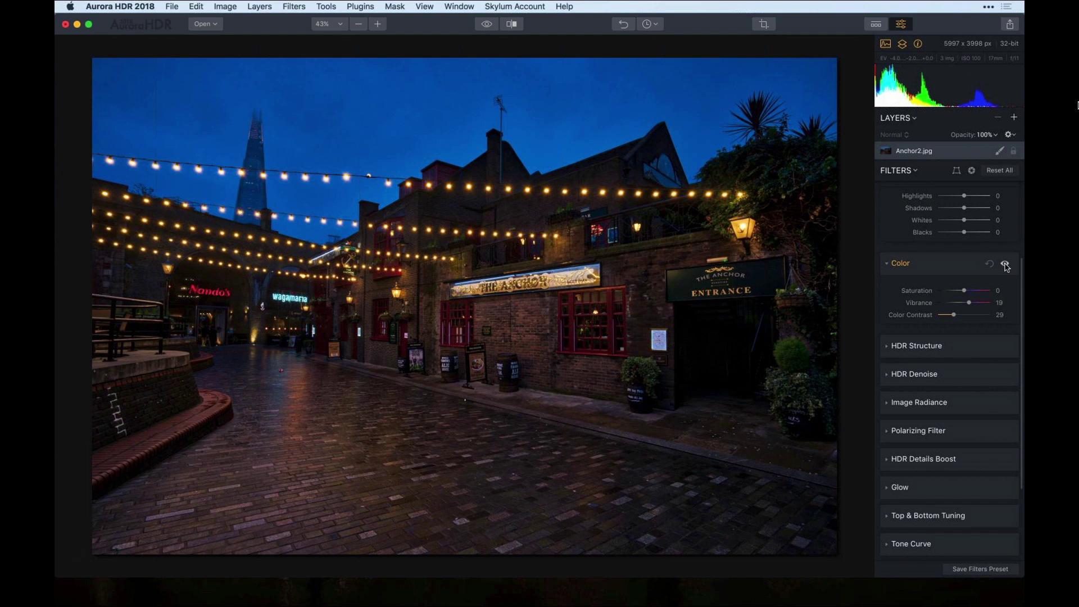
Compare the photo with and without the Color filter by disabling and re-enabling it twice
left_click(1006, 264)
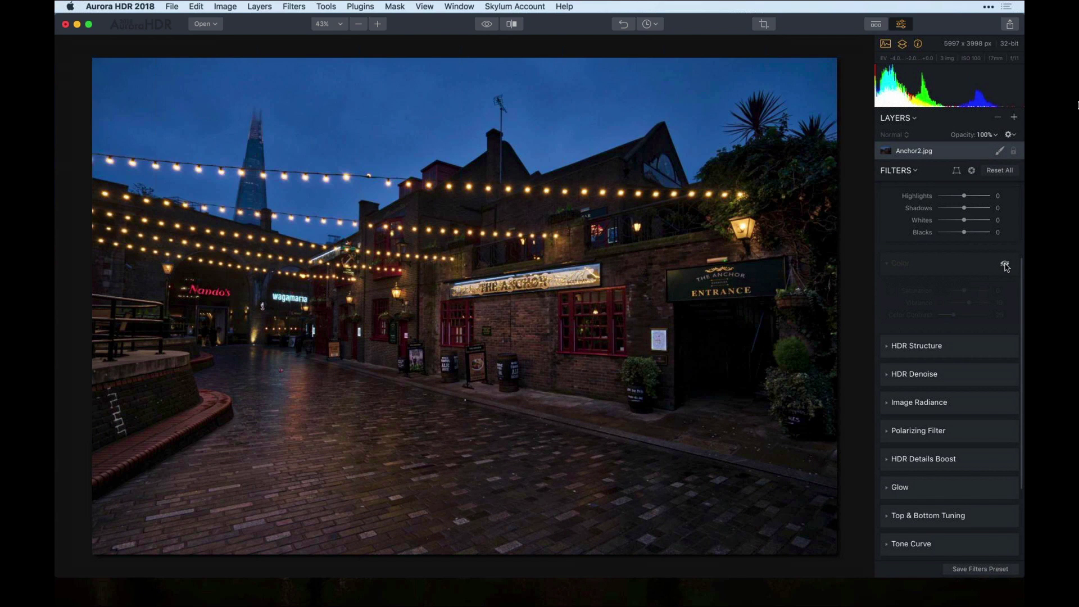
left_click(1005, 265)
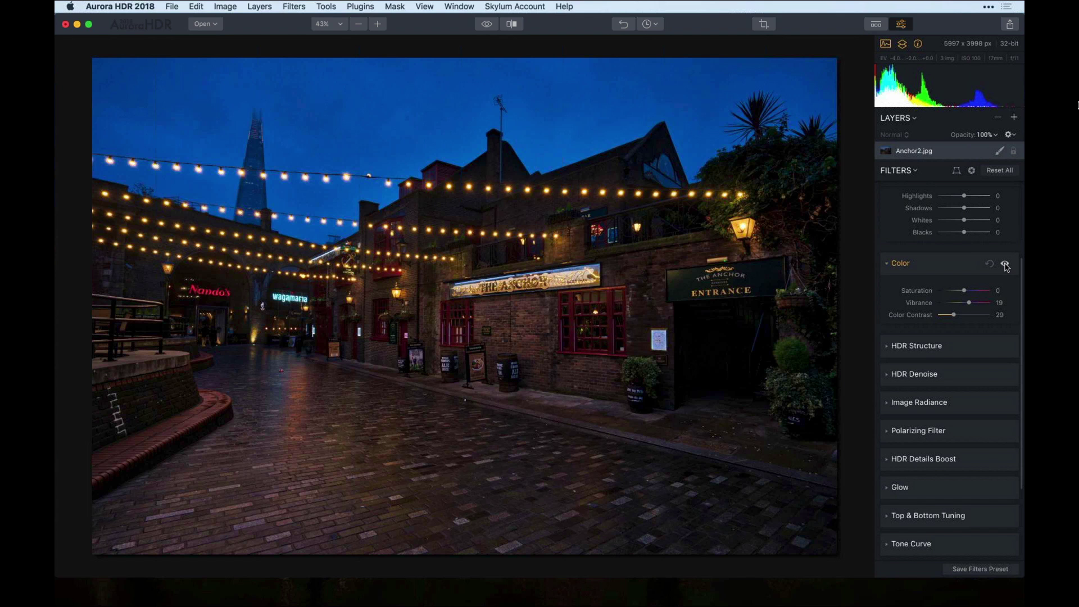
left_click(1005, 265)
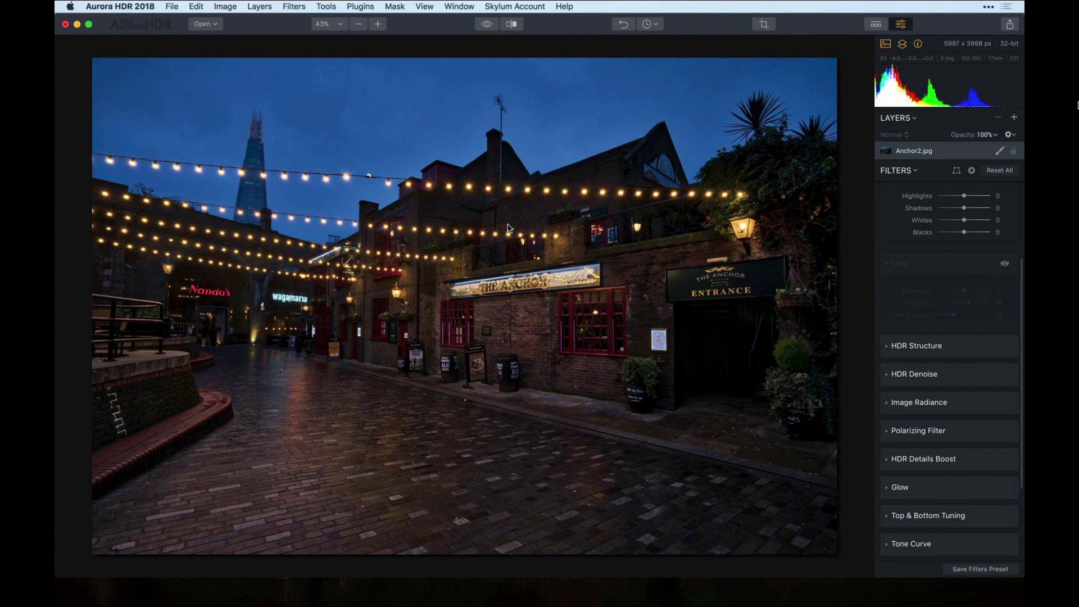
left_click(1005, 265)
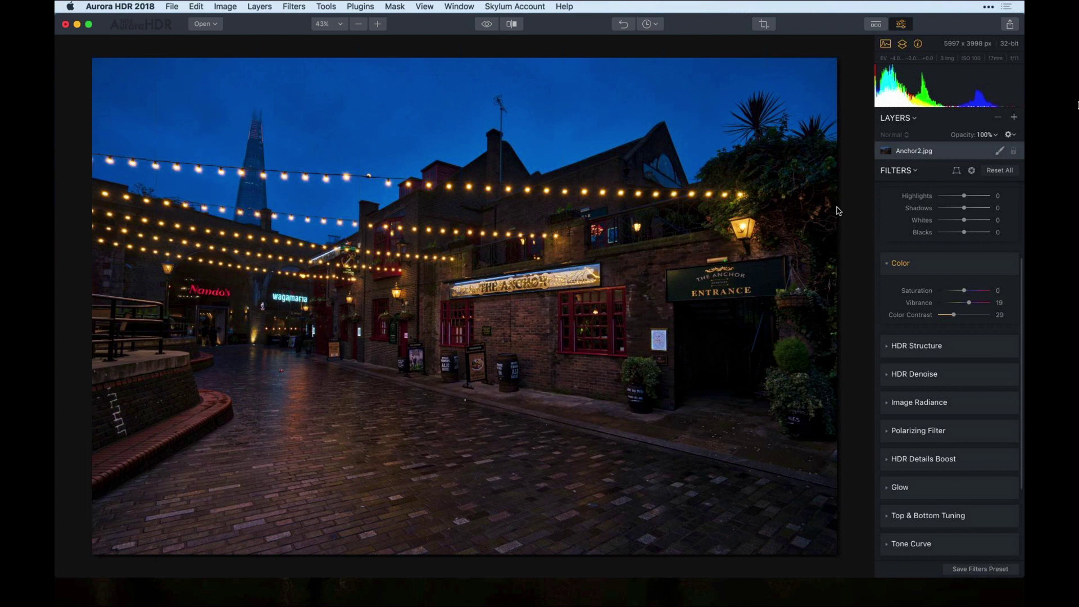
Revert the photo to its Original state through the edit history
left_click(650, 26)
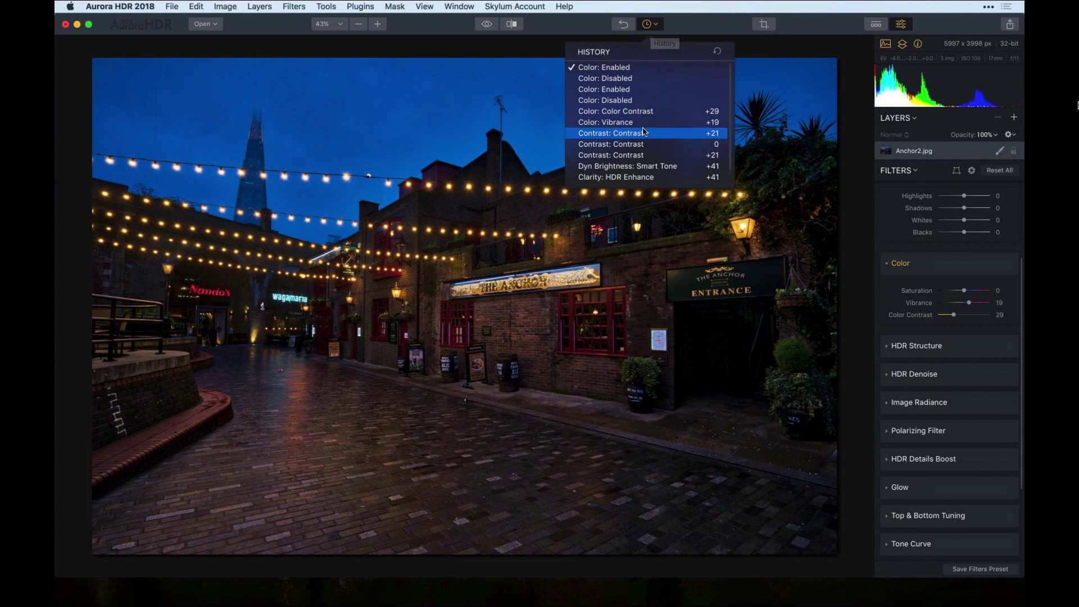
scroll(644, 132, "down", 1)
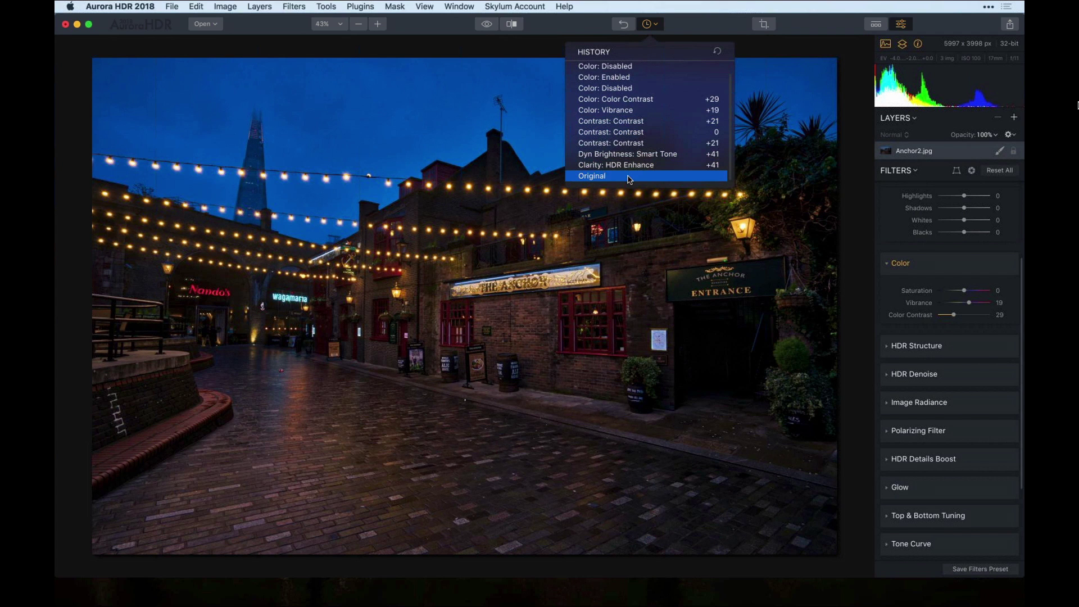
left_click(630, 178)
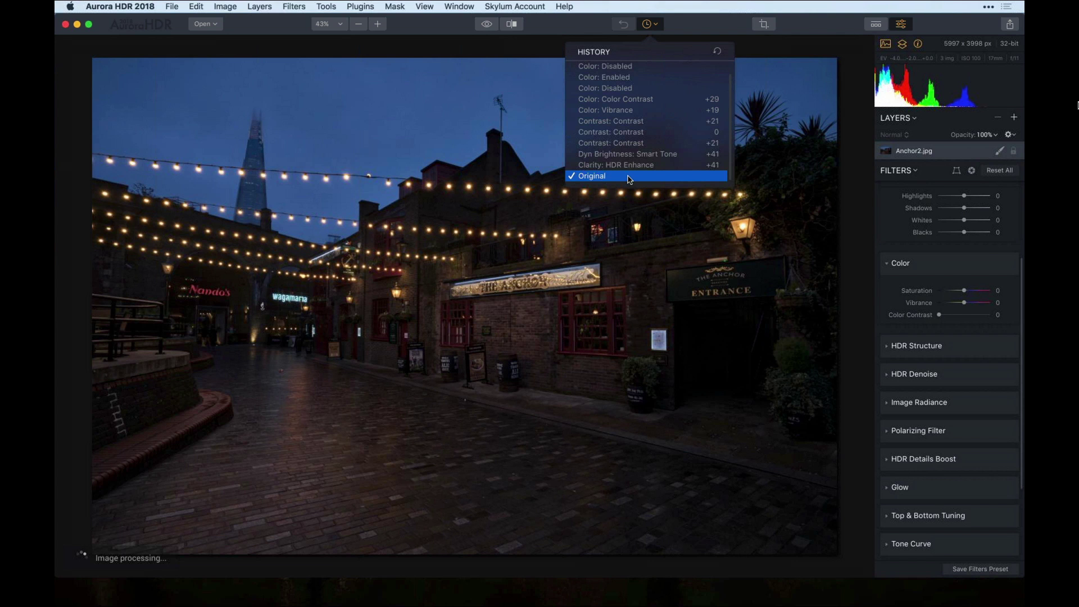
scroll(930, 347, "up", 3)
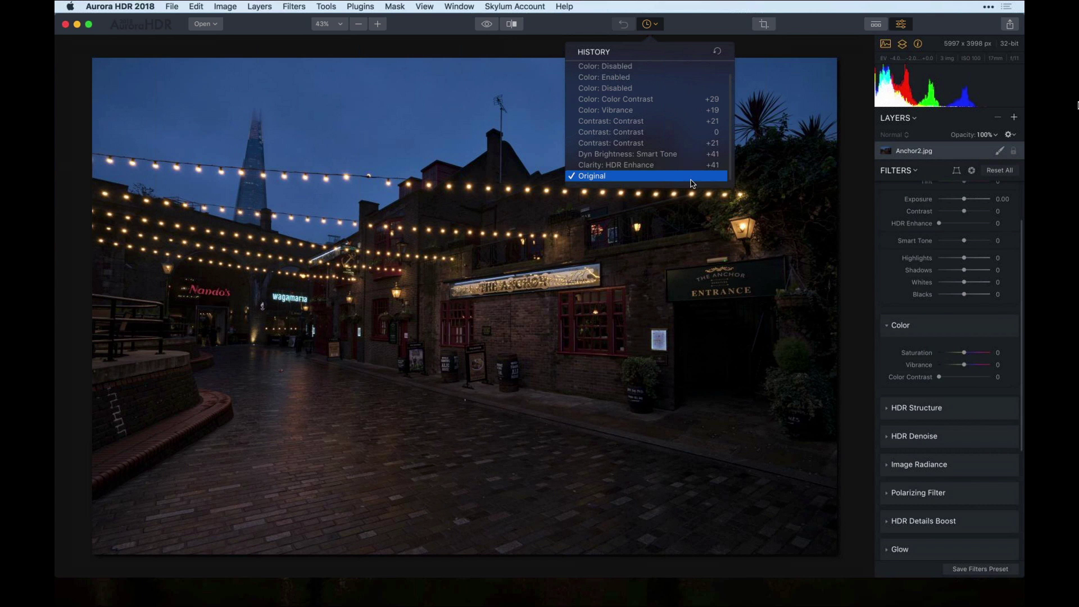
Move the edit history forward to Color: Vibrance +19, and restore the most recent Color: Enabled state
left_click(630, 113)
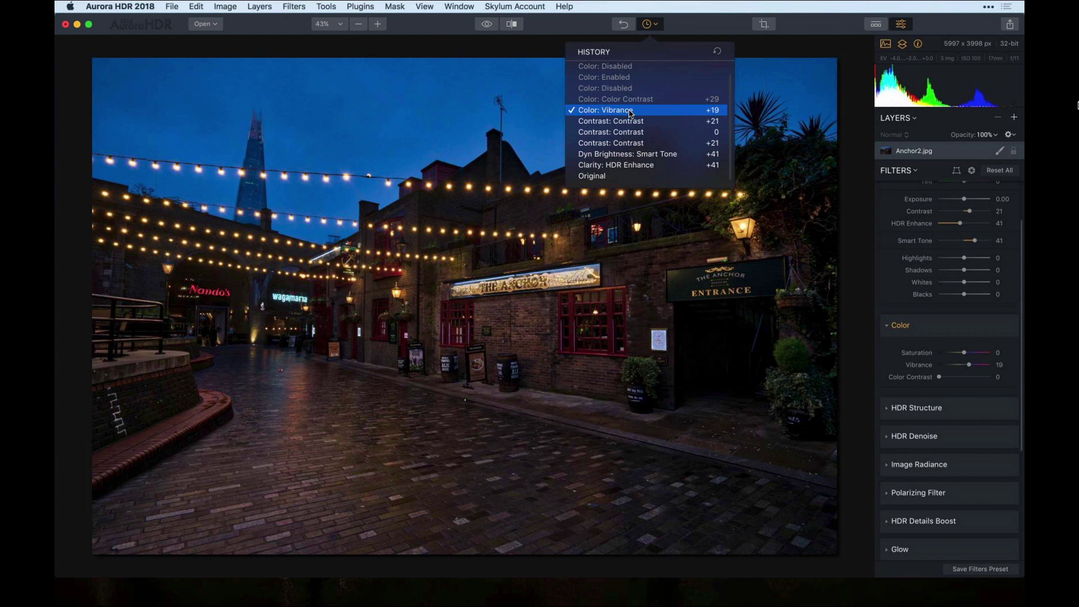
scroll(628, 71, "up", 1)
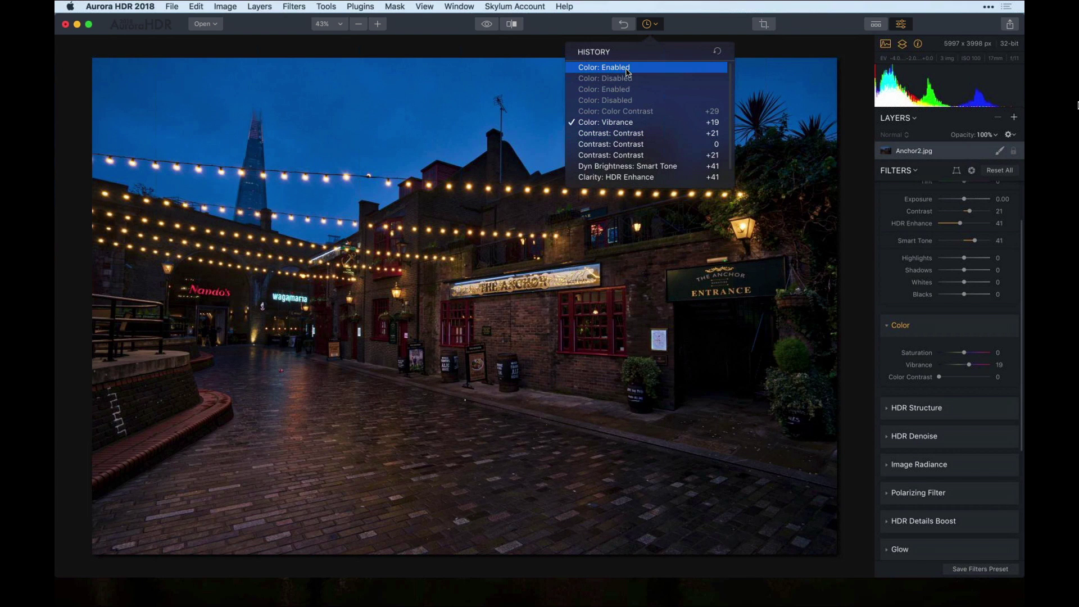
left_click(627, 69)
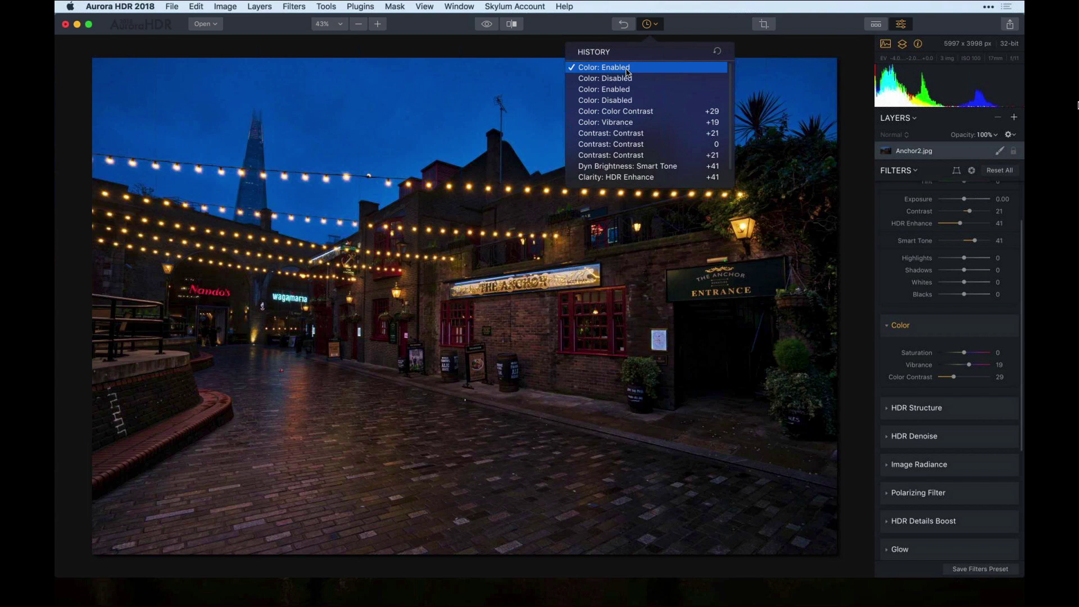
left_click(646, 27)
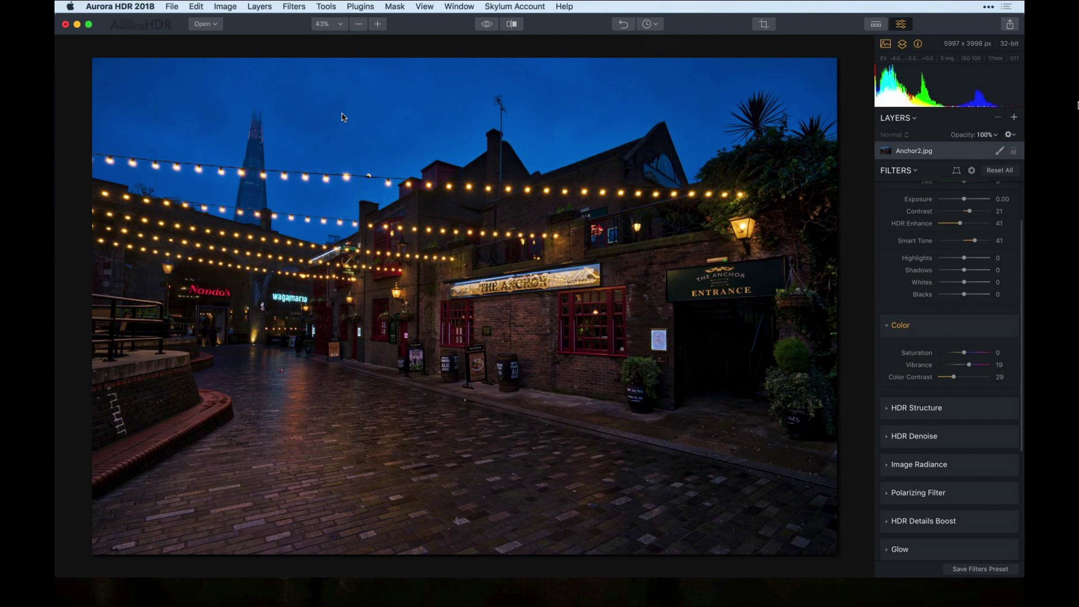
Save the document as Anchor1 on the Desktop, including the original resources and the history
left_click(172, 4)
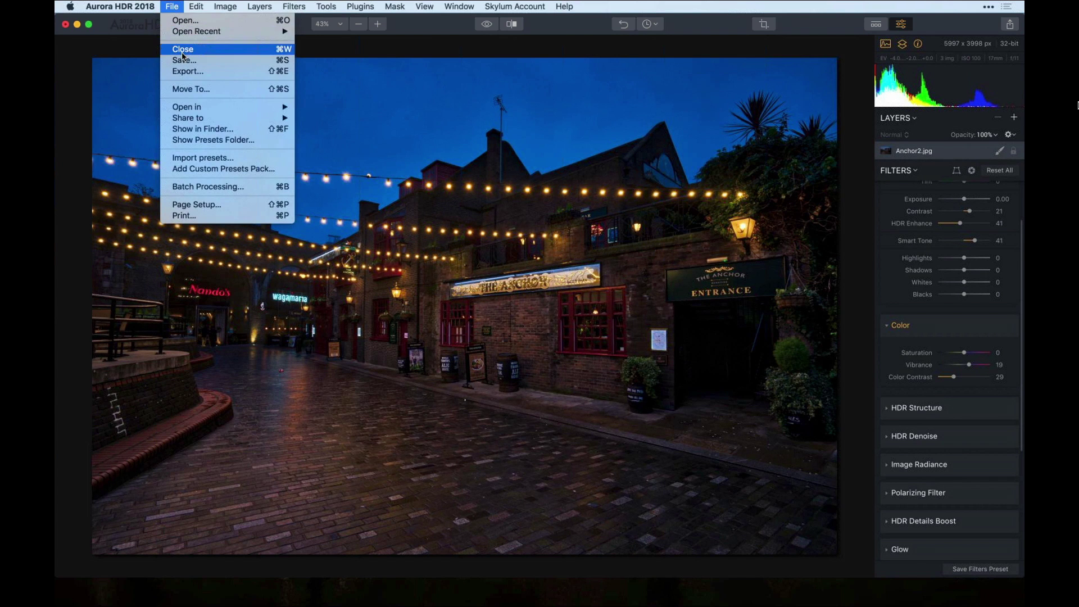
left_click(183, 60)
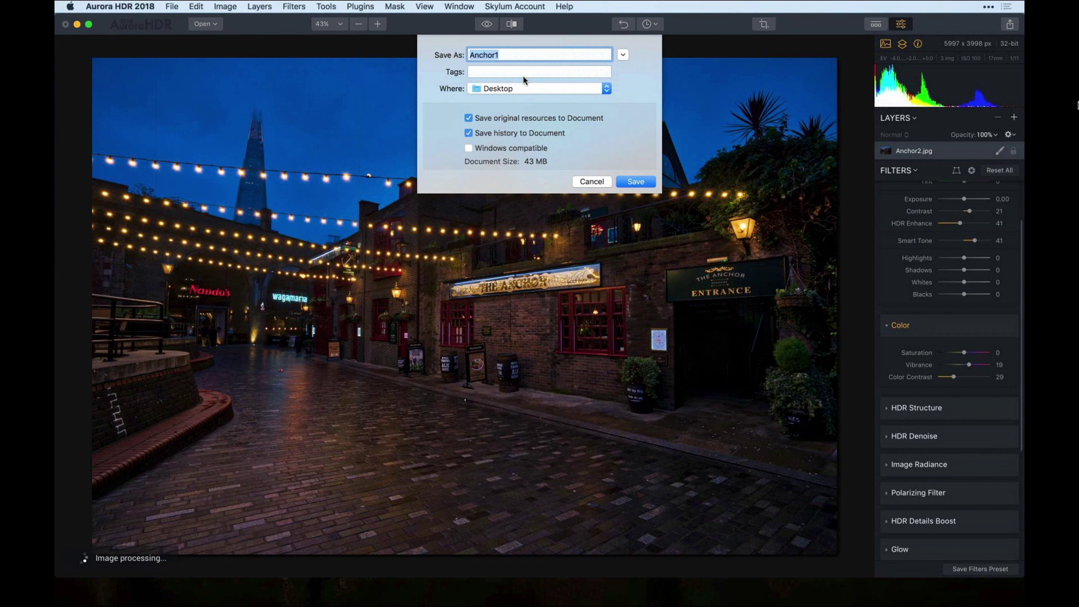
left_click(512, 55)
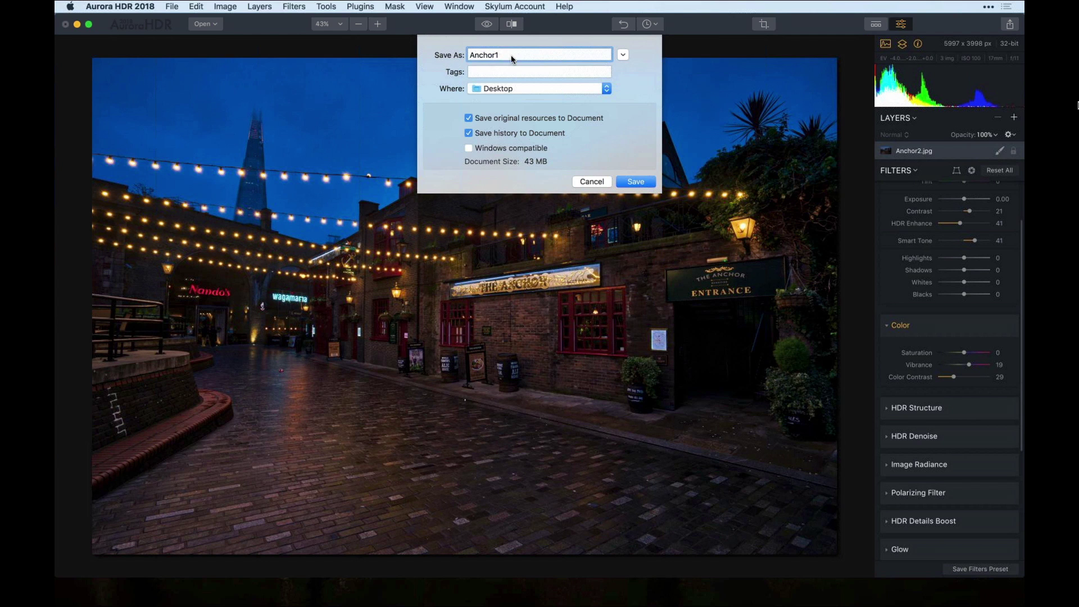
left_click(635, 181)
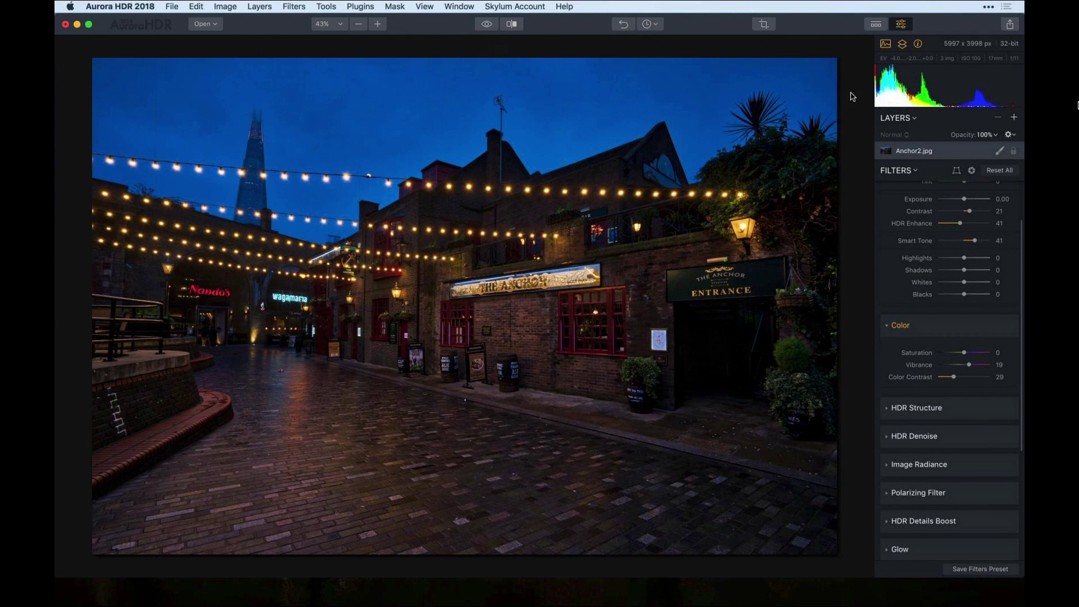
Examine the image export settings and the available file formats, and leave without exporting
left_click(1010, 24)
left_click(990, 45)
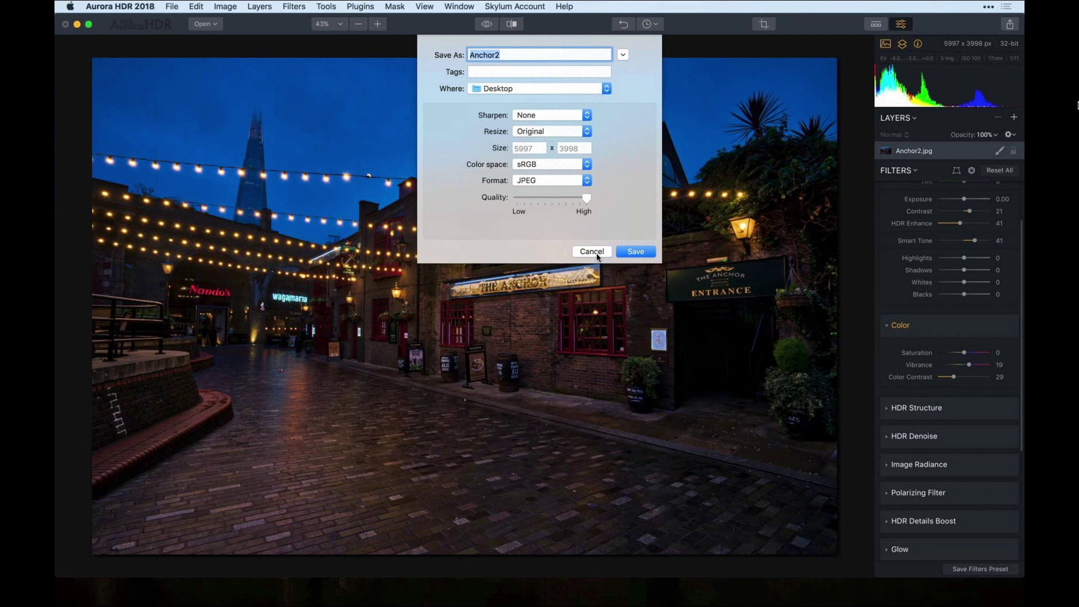
left_click(538, 180)
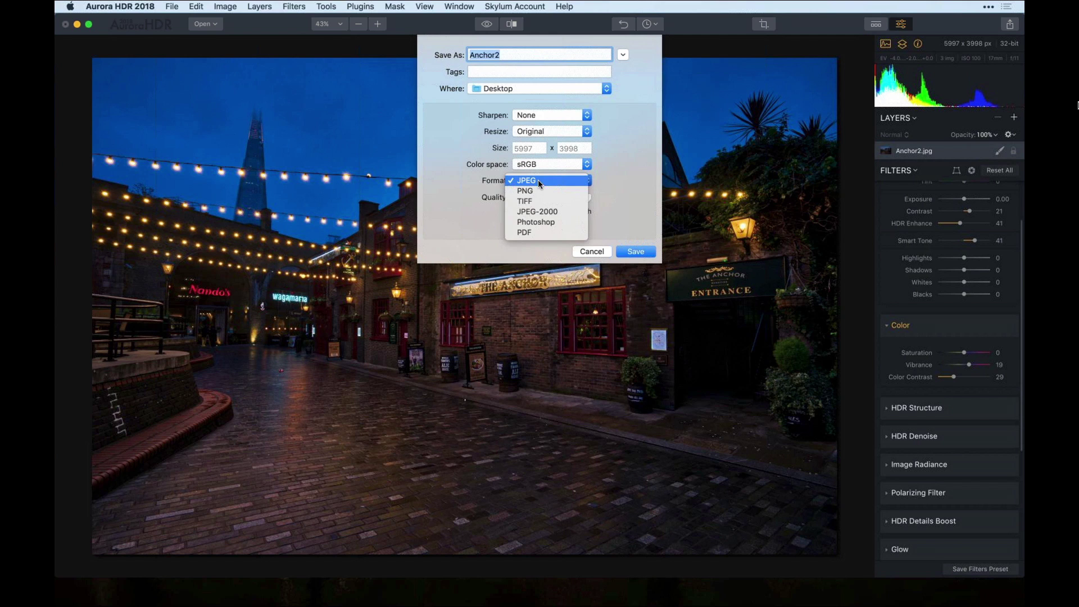
left_click(538, 179)
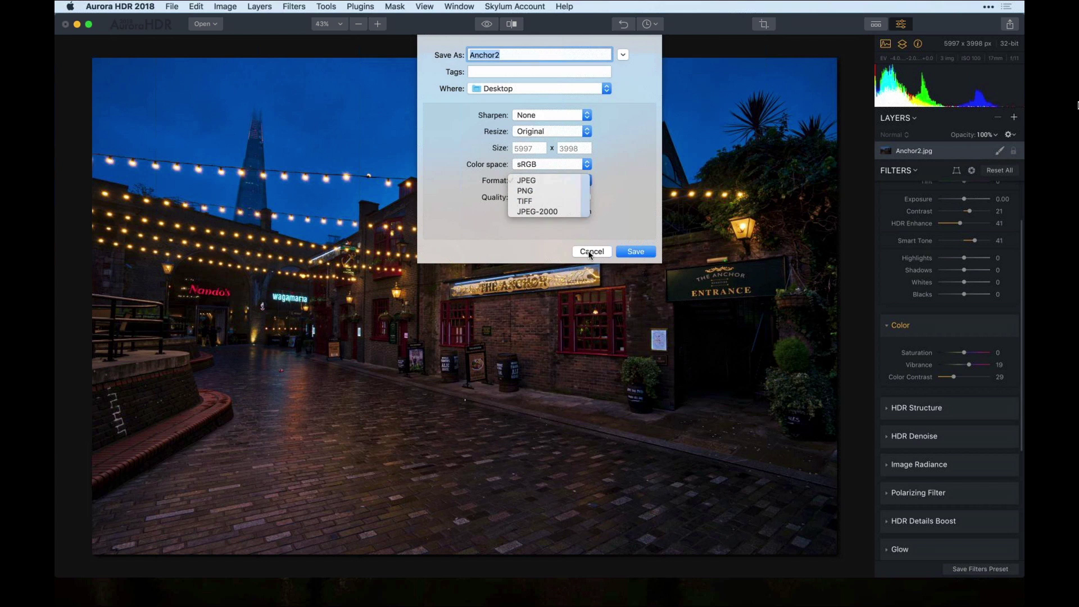
left_click(591, 253)
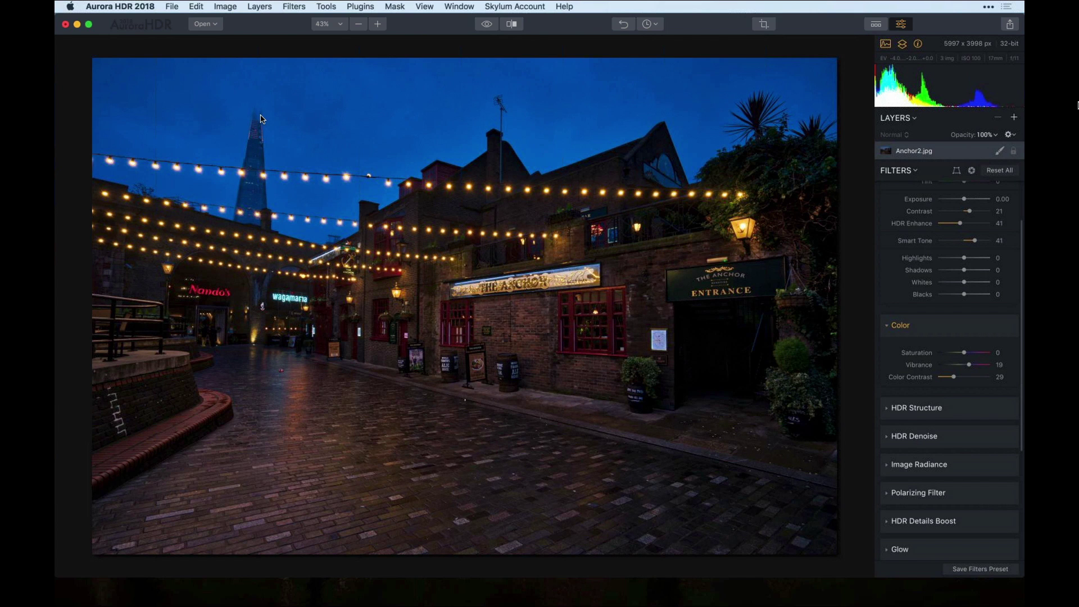
left_click(172, 6)
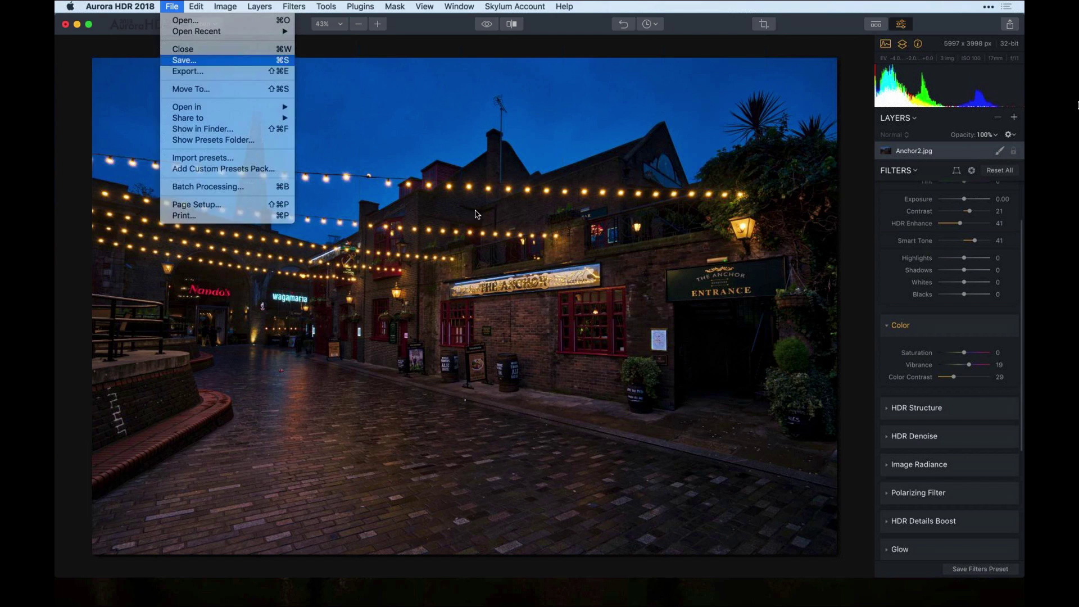
Save the document to the Desktop as Anchor almost done, including the original resources and the history
left_click(184, 60)
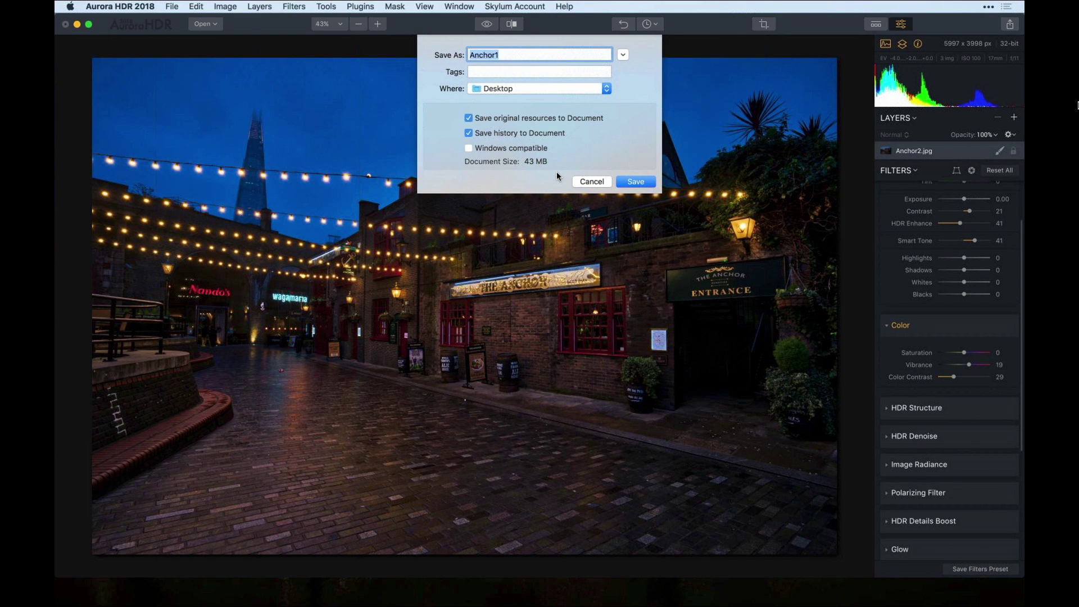
key("Right")
key("BackSpace")
type("almost done")
left_click(469, 118)
left_click(468, 133)
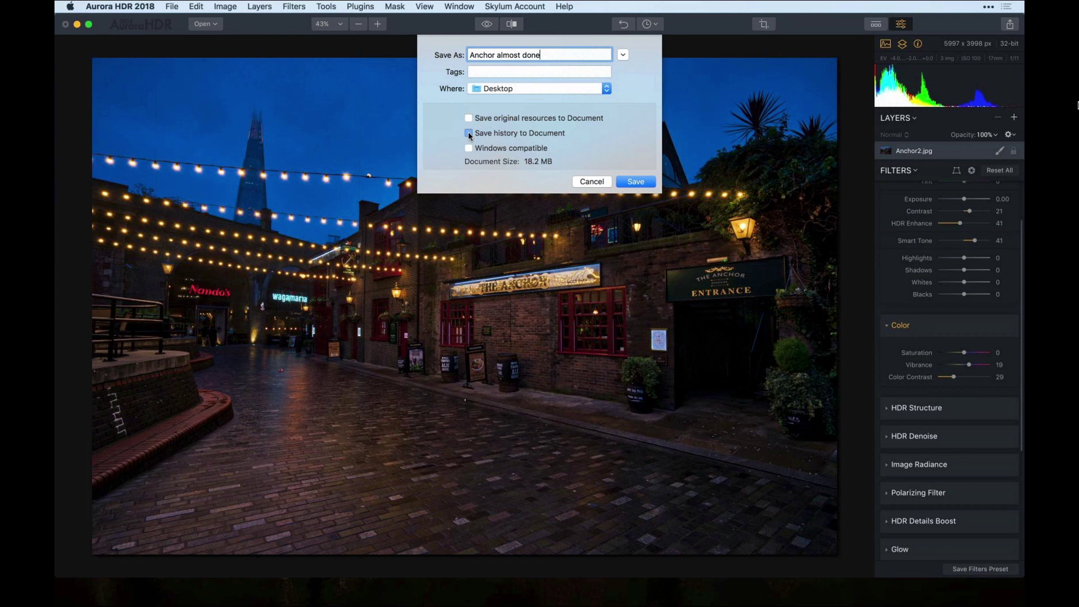
left_click(468, 118)
left_click(469, 133)
left_click(630, 179)
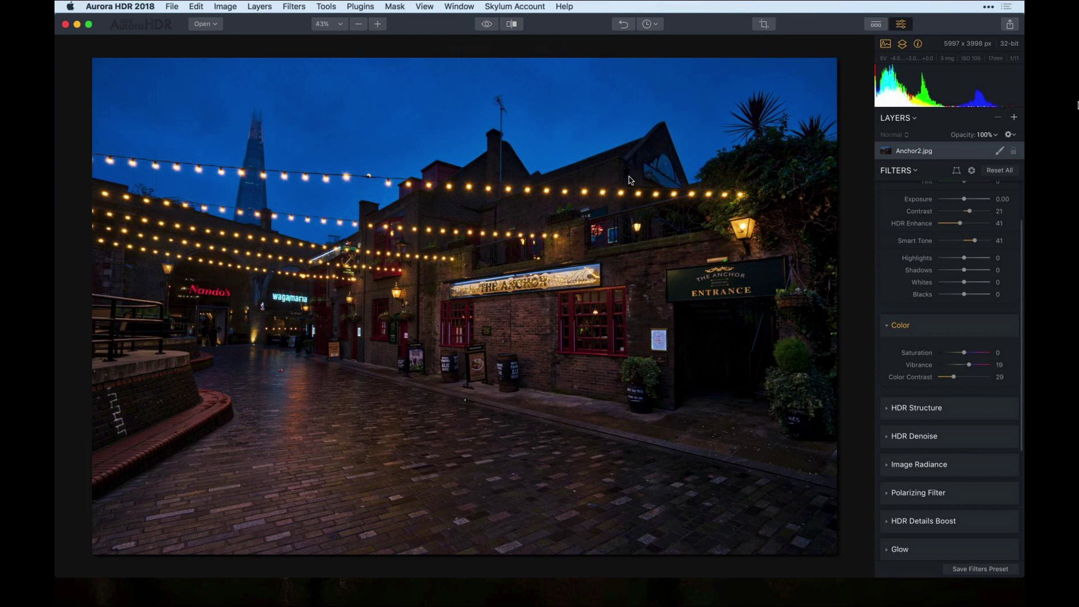
Quit Aurora HDR 2018, then reopen the Anchor almost done document from the desktop and enlarge its window
left_click(122, 6)
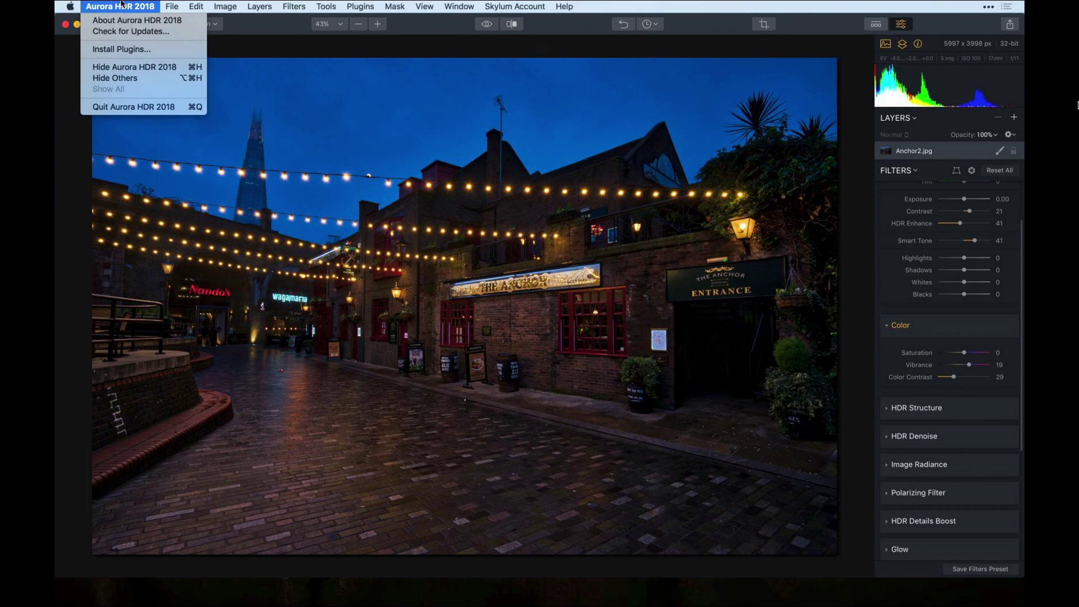
left_click(146, 112)
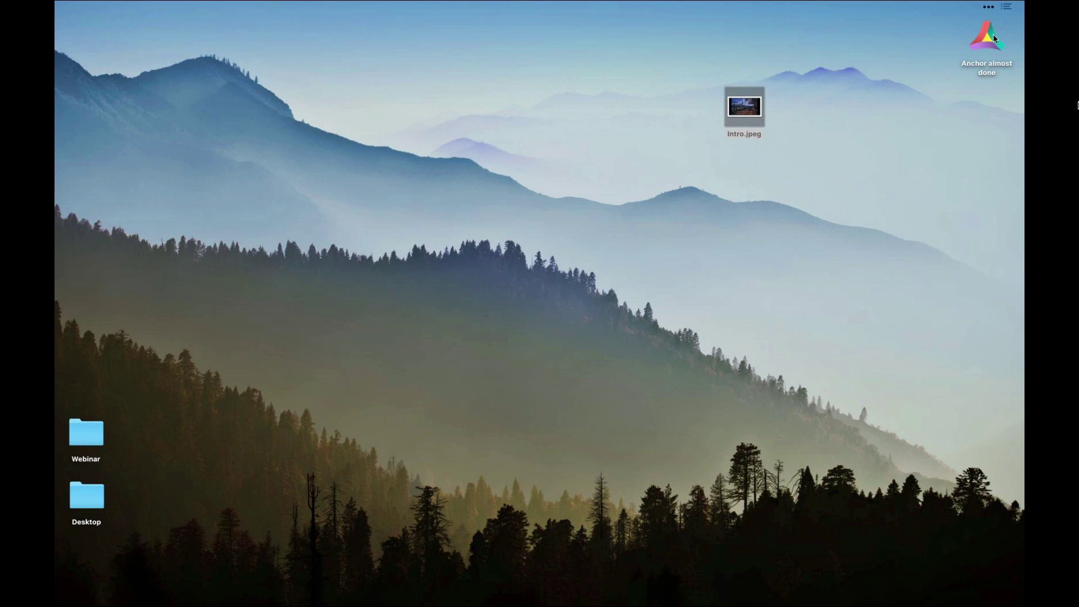
left_click_drag(989, 35, 801, 249)
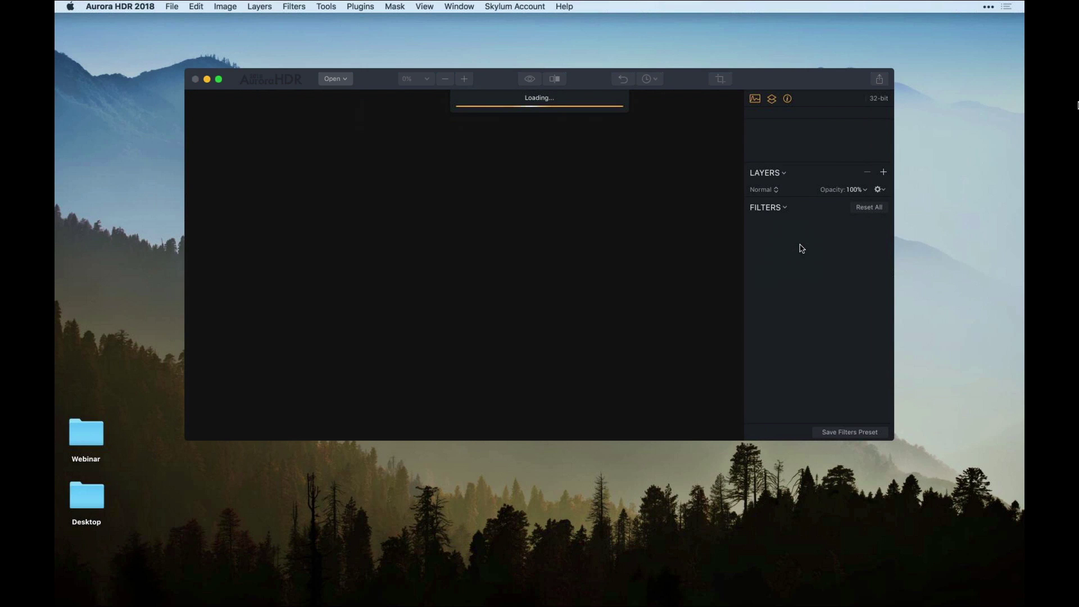
left_click(218, 79)
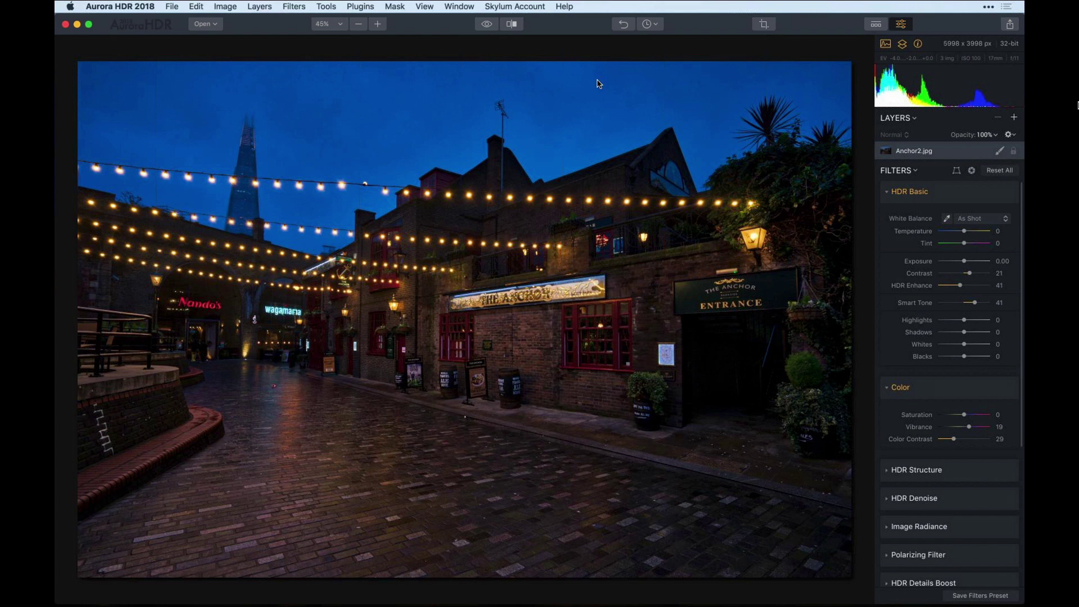
Examine the edit history stored in the reopened document, and leave it without changing the state
left_click(650, 24)
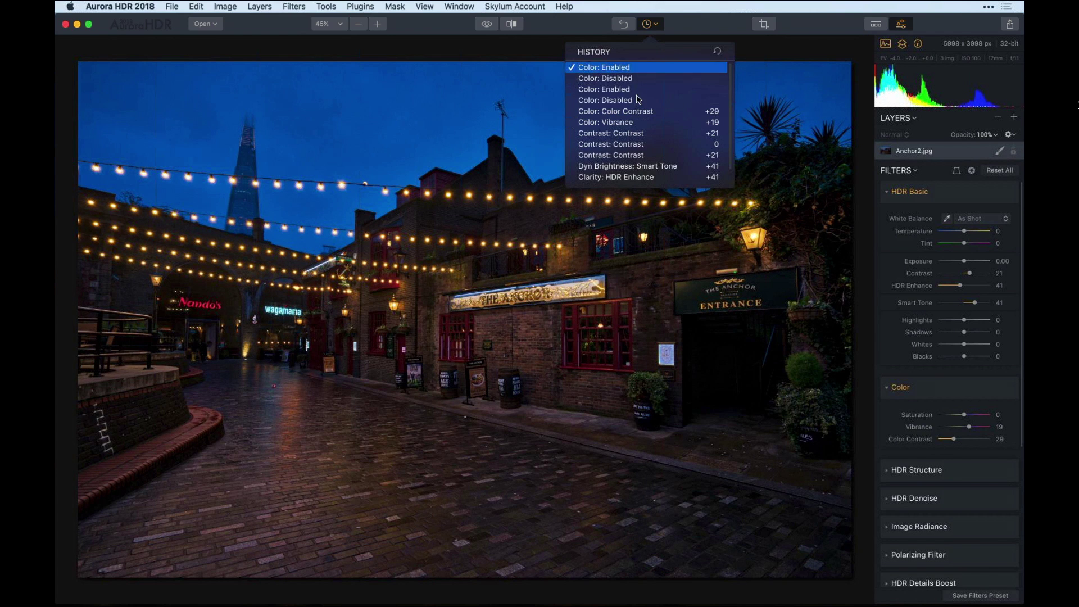
scroll(638, 100, "down", 2)
scroll(638, 100, "up", 2)
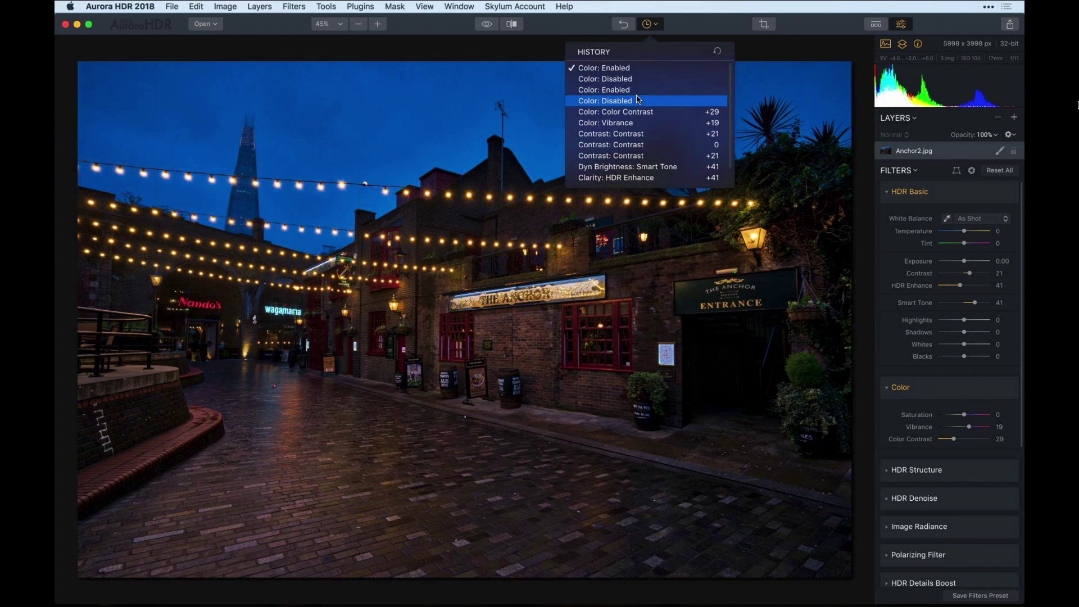
left_click(649, 26)
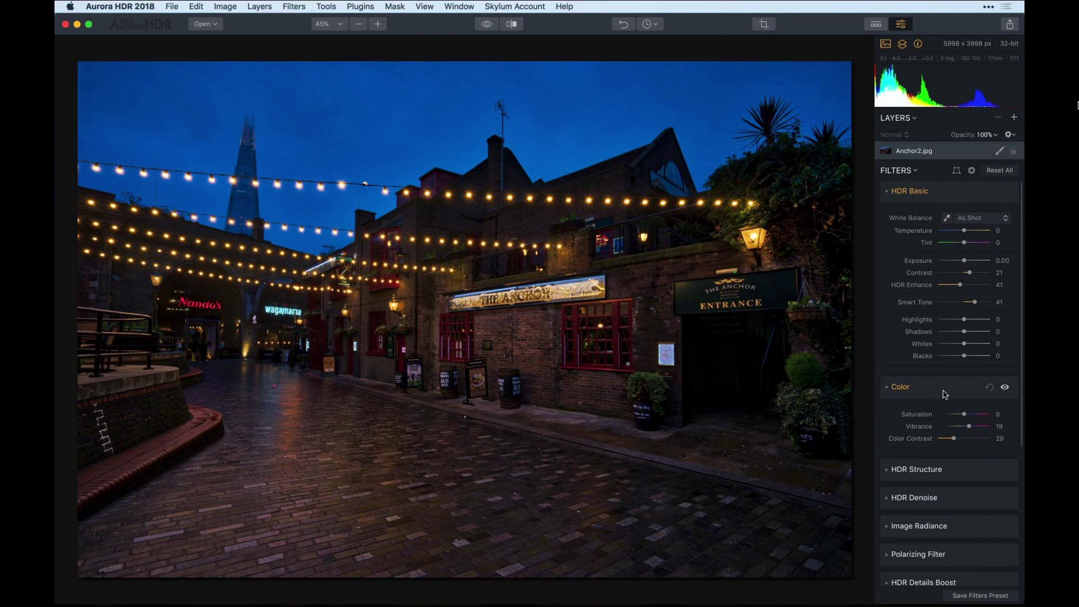
scroll(938, 382, "down", 3)
scroll(944, 395, "down", 5)
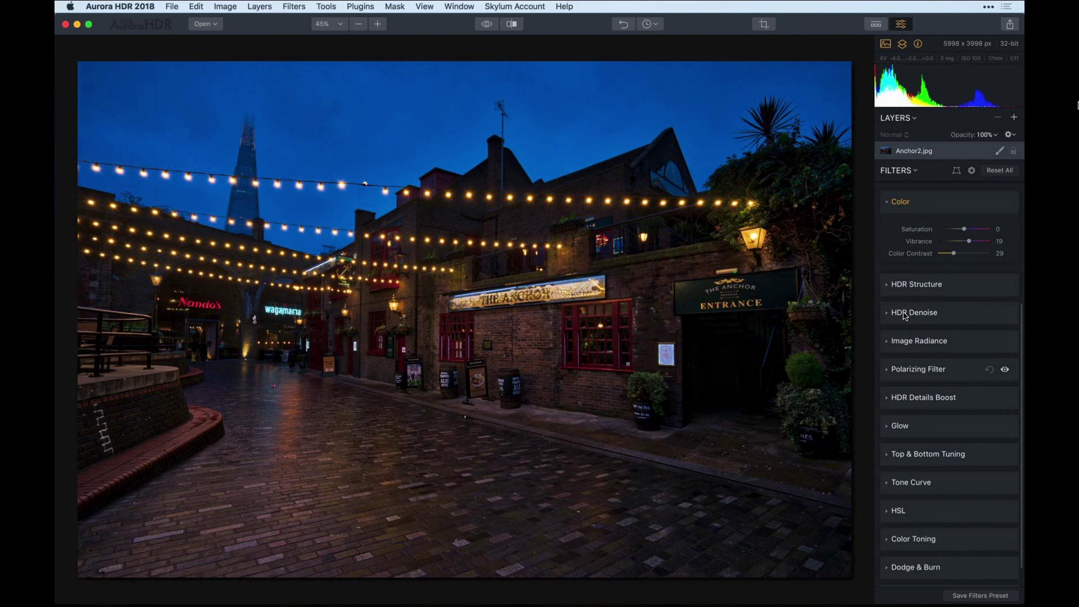
left_click(886, 285)
left_click(886, 285)
left_click(1014, 117)
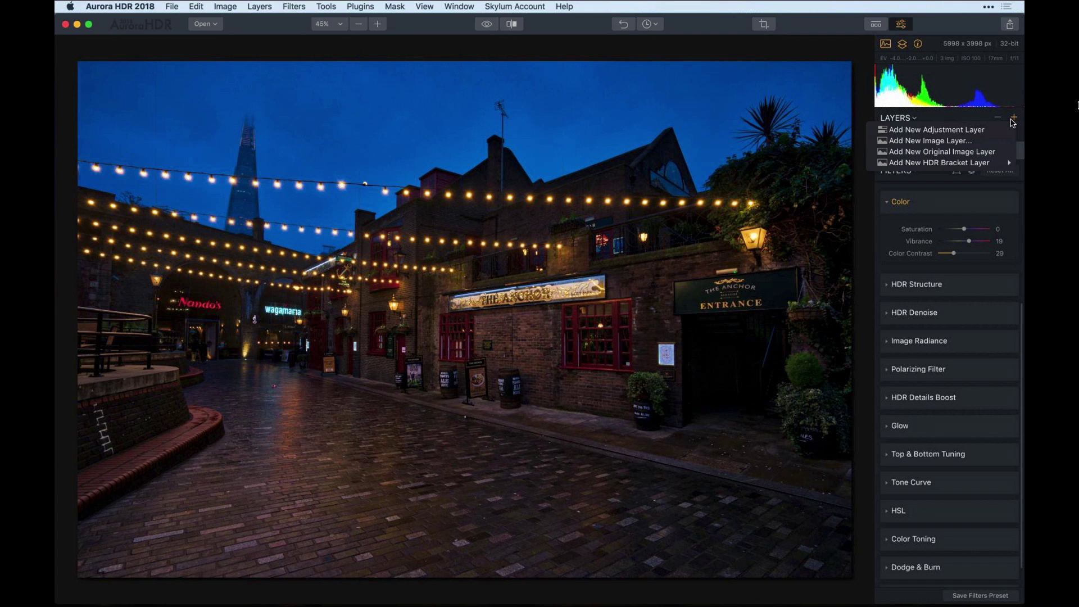
left_click(970, 115)
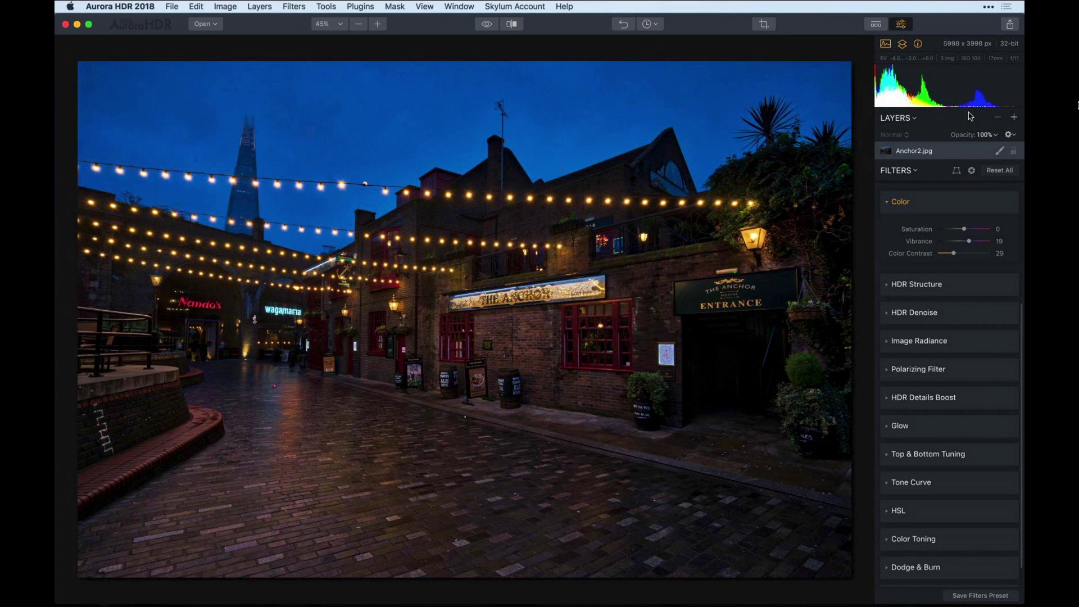
Add a new adjustment layer above Anchor2.jpg and set its HDR Structure Amount to 32
left_click(1015, 118)
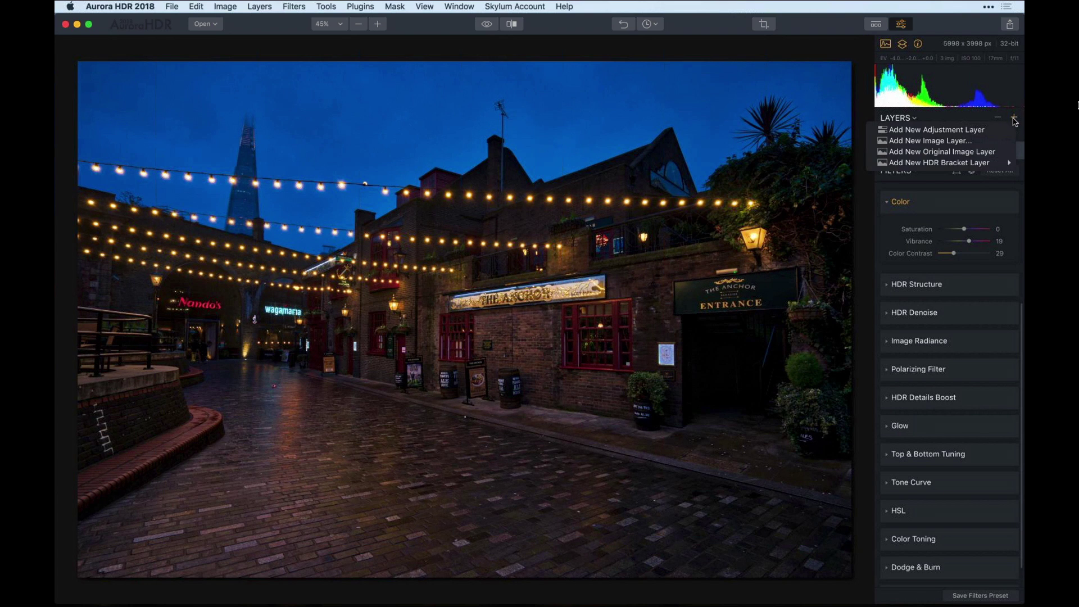
left_click(944, 130)
scroll(903, 428, "down", 5)
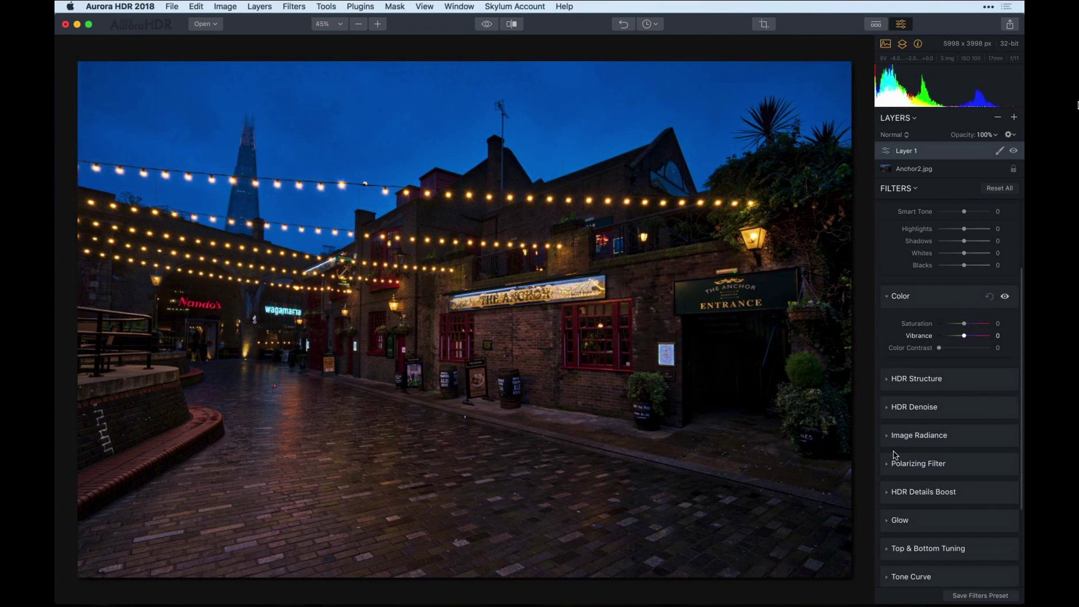
left_click(898, 381)
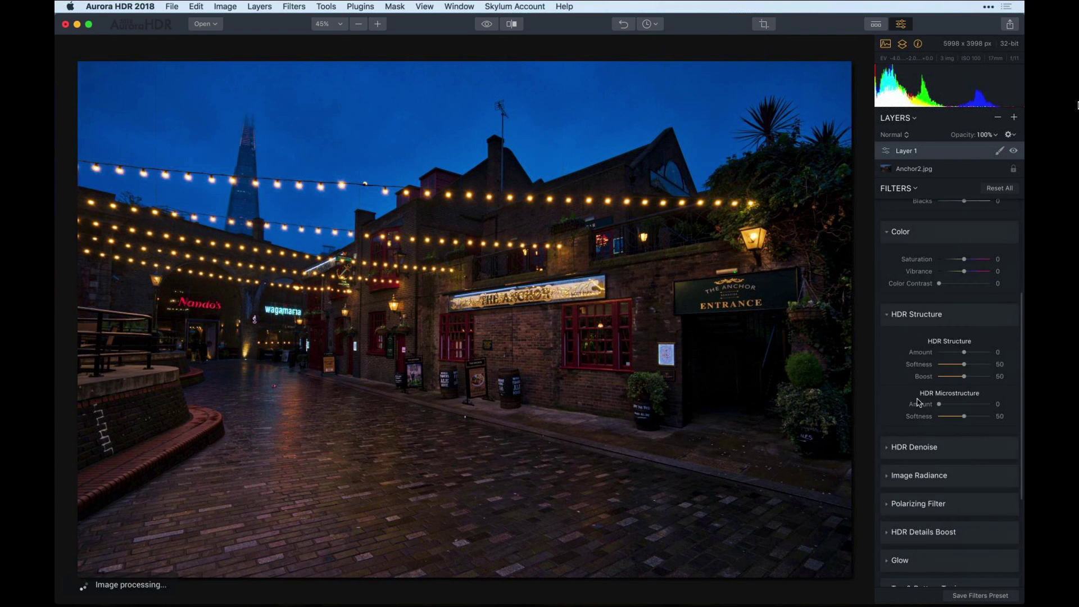
left_click_drag(965, 330, 974, 334)
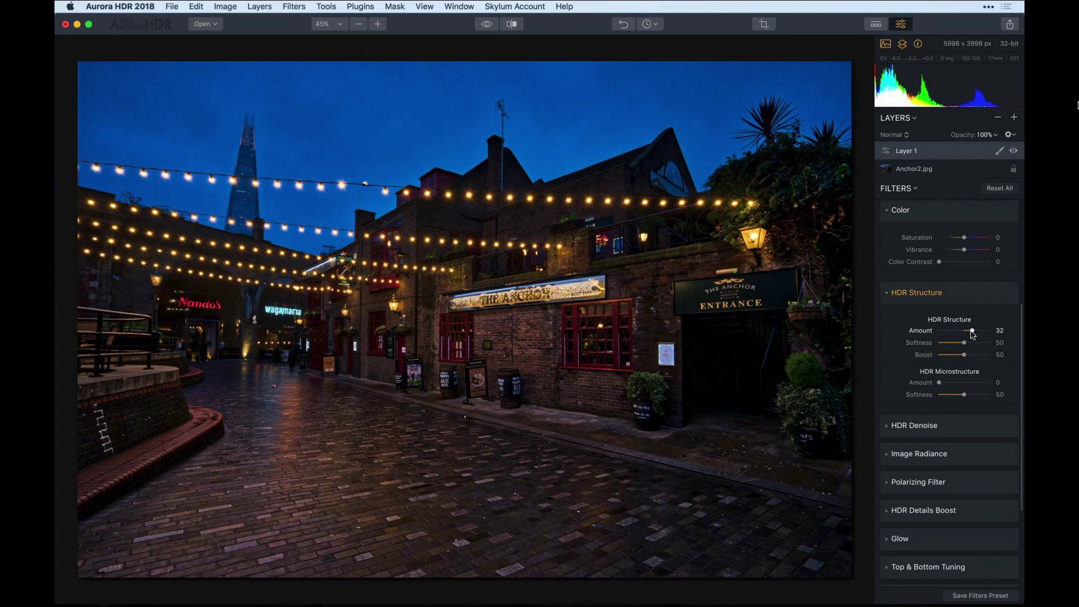
Start a brush mask on Layer 1 with brush size 292, and paint the effect over the brick building and cobbled street
left_click(1000, 151)
left_click(943, 165)
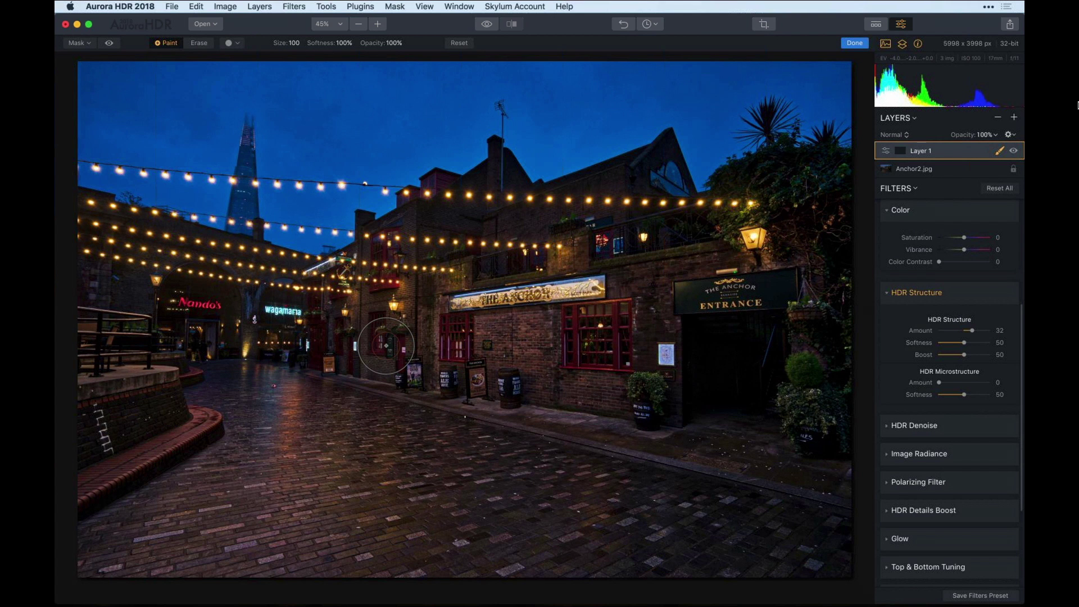
key("bracketright")
key("bracketright")
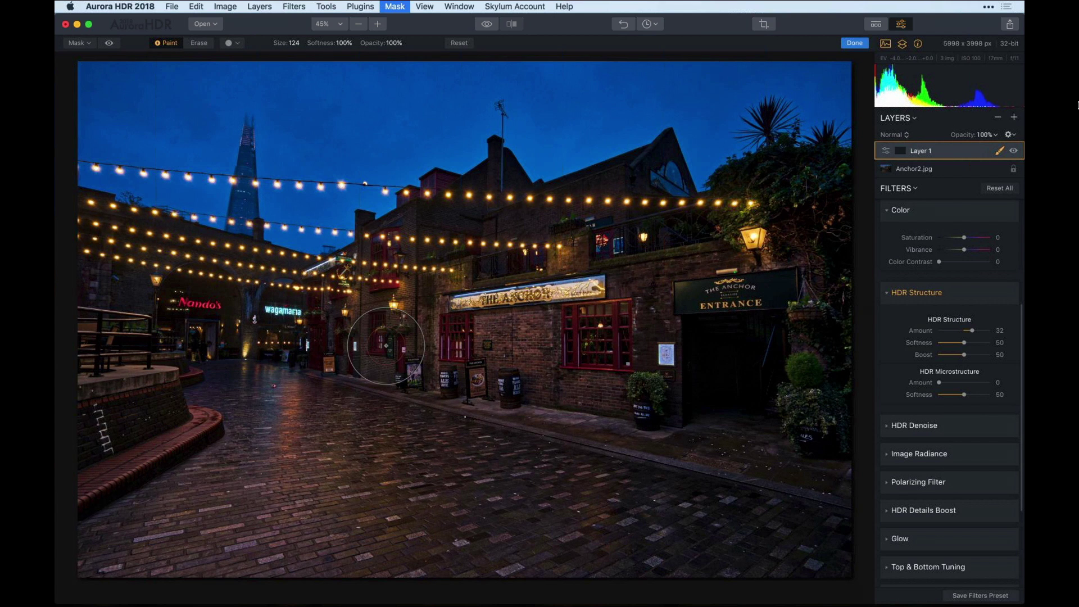
key("bracketright")
key("bracketright")
key("bracketright")
key("bracketright")
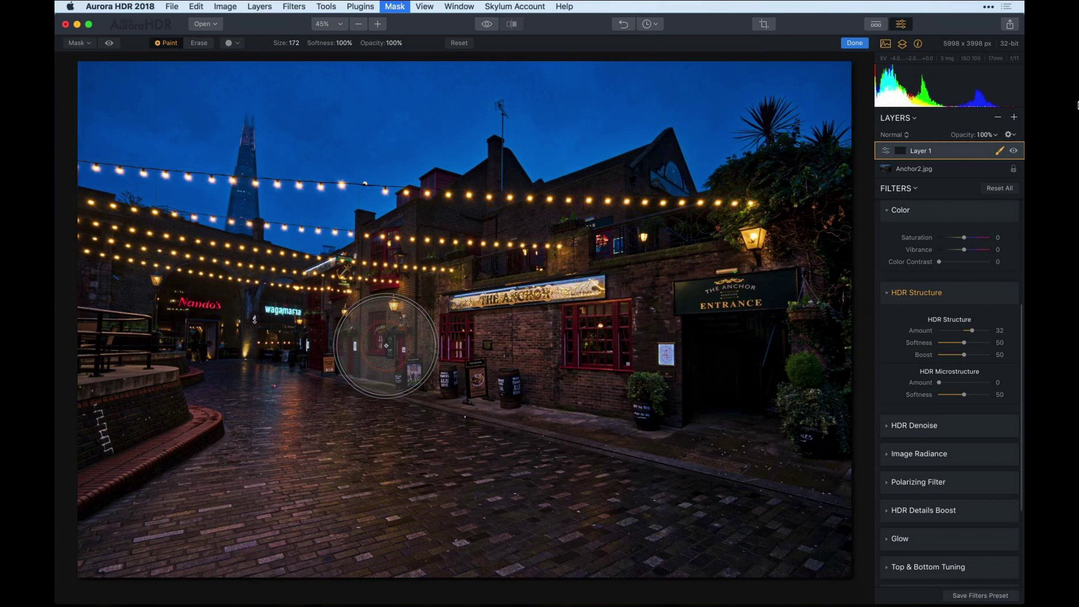
key("bracketright")
key("bracketright")
key("bracketright")
key("bracketright")
key("bracketright")
key("bracketright")
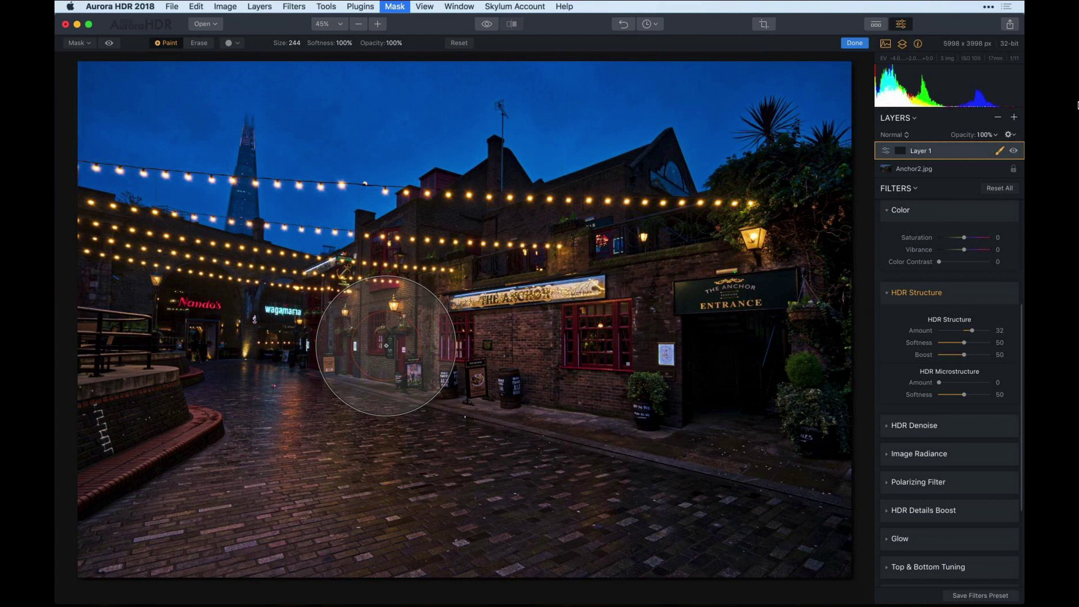
key("bracketright")
key("bracketright")
key("bracketright")
key("bracketright")
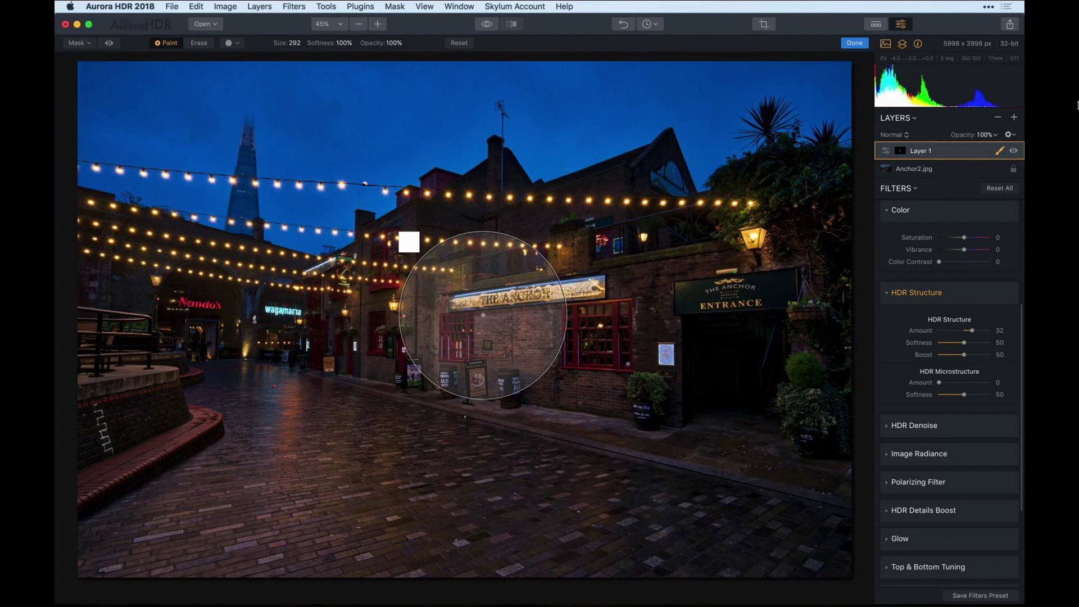
mouse_move(484, 315)
left_mouse_down()
mouse_move(299, 422)
mouse_move(263, 488)
mouse_move(326, 474)
left_mouse_up()
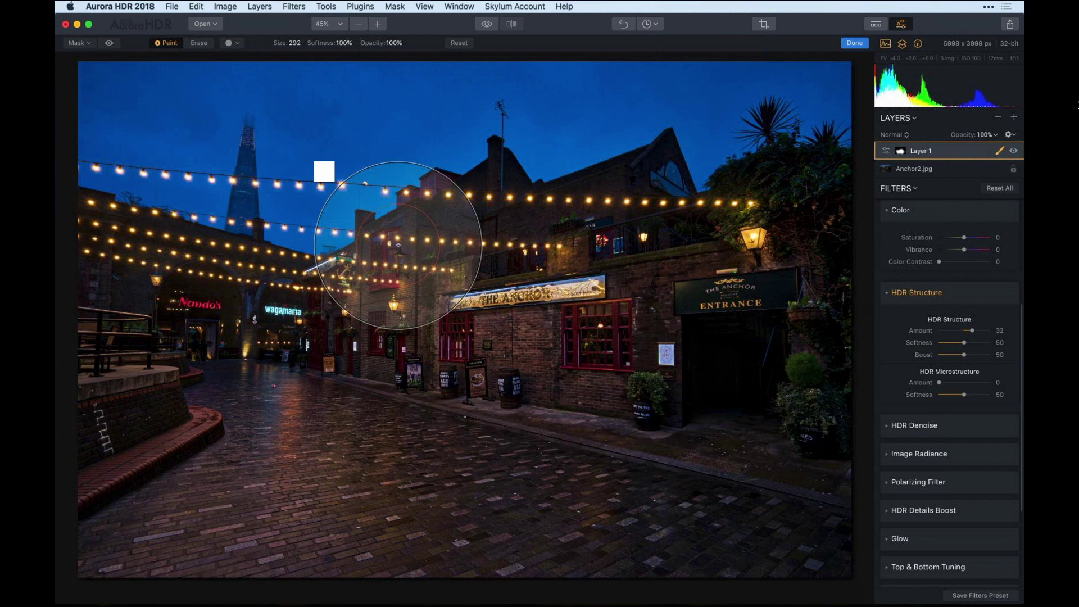
With the mask overlay shown and brush size 160, extend the Layer 1 mask over the street's edges and foreground, then hide the overlay
left_click(106, 42)
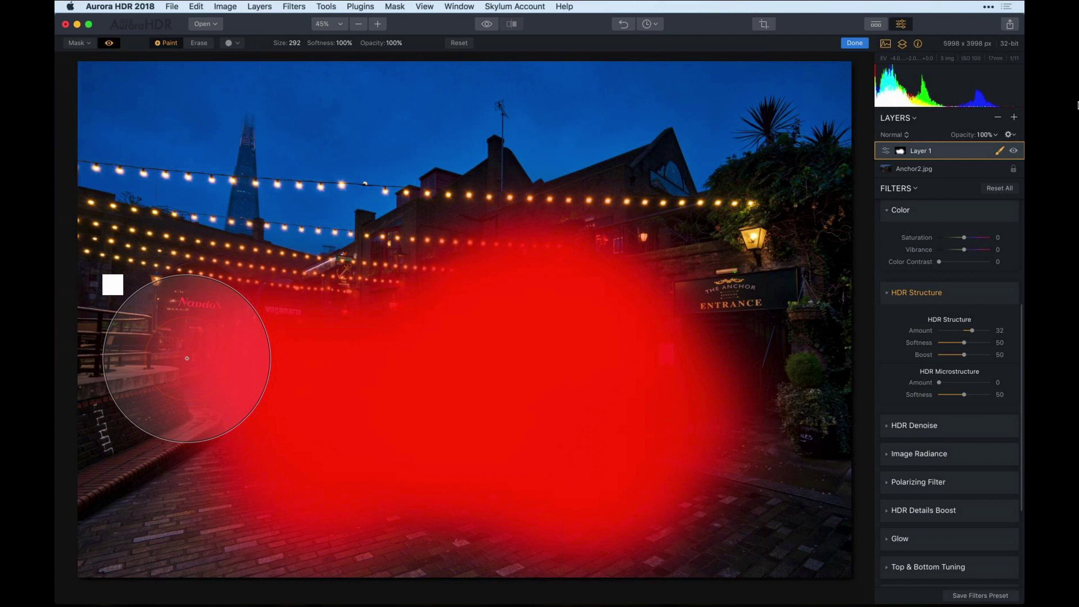
key("bracketleft")
key("bracketleft")
key("bracketleft")
key("bracketleft")
mouse_move(181, 357)
left_mouse_down()
mouse_move(176, 301)
mouse_move(159, 476)
mouse_move(188, 499)
left_mouse_up()
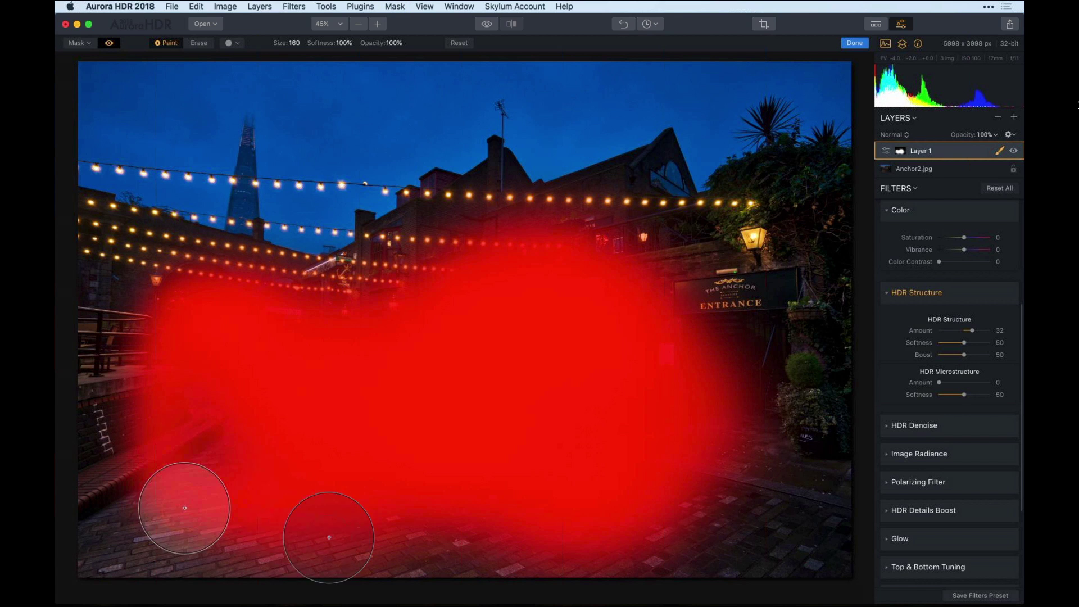
mouse_move(329, 537)
left_mouse_down()
mouse_move(469, 530)
mouse_move(696, 541)
mouse_move(777, 516)
mouse_move(704, 367)
mouse_move(646, 323)
mouse_move(680, 312)
mouse_move(632, 287)
mouse_move(418, 291)
mouse_move(292, 345)
mouse_move(397, 523)
mouse_move(562, 546)
left_mouse_up()
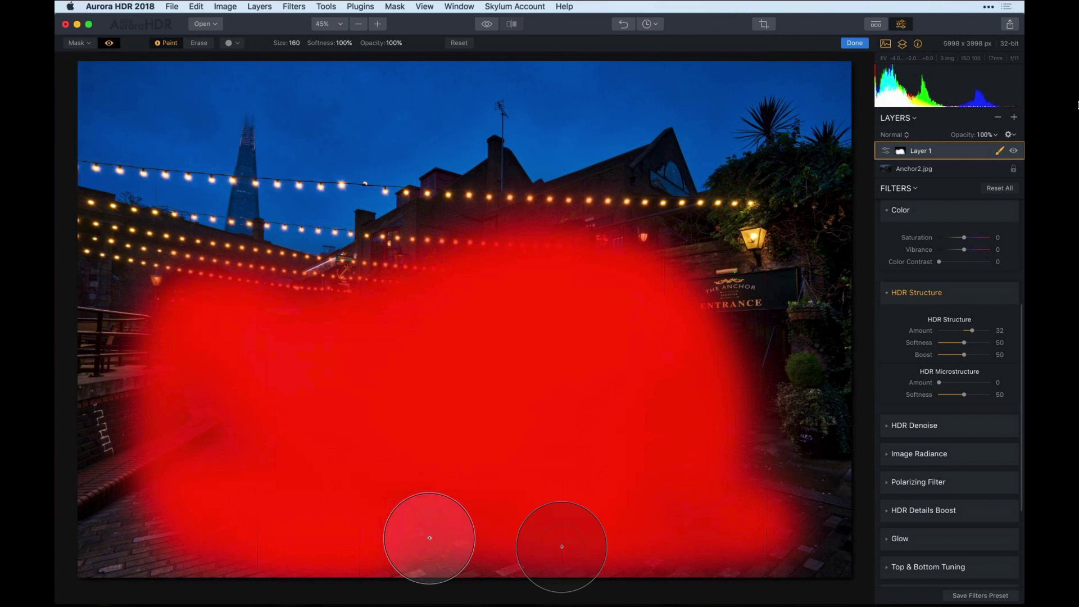
left_click(109, 43)
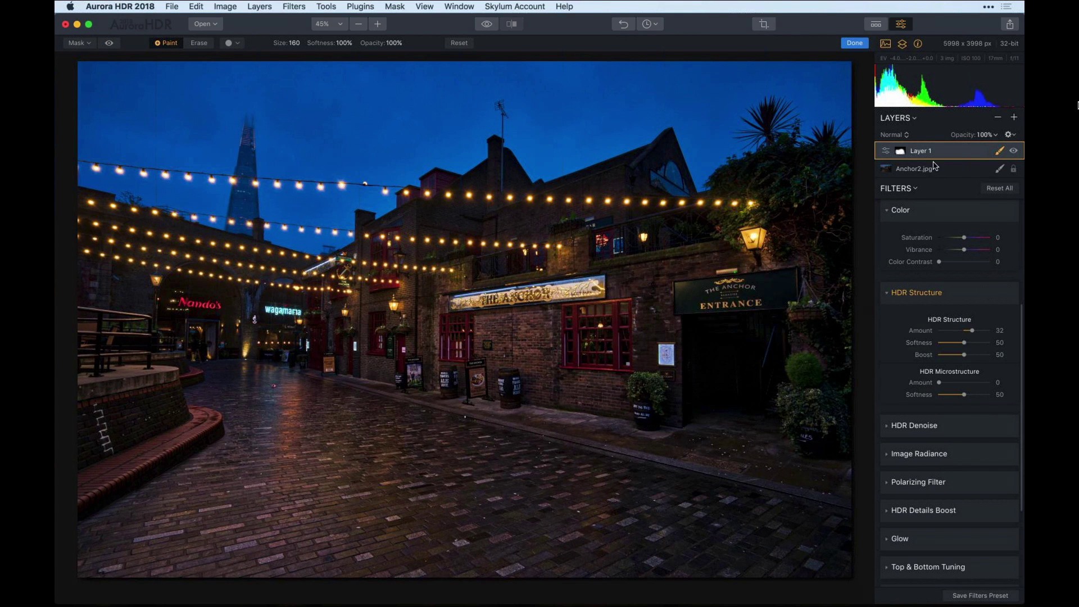
Try the HDR Structure Amount of Layer 1 at its maximum, and return it to 32
left_click_drag(973, 330, 972, 332)
left_click_drag(974, 334, 993, 333)
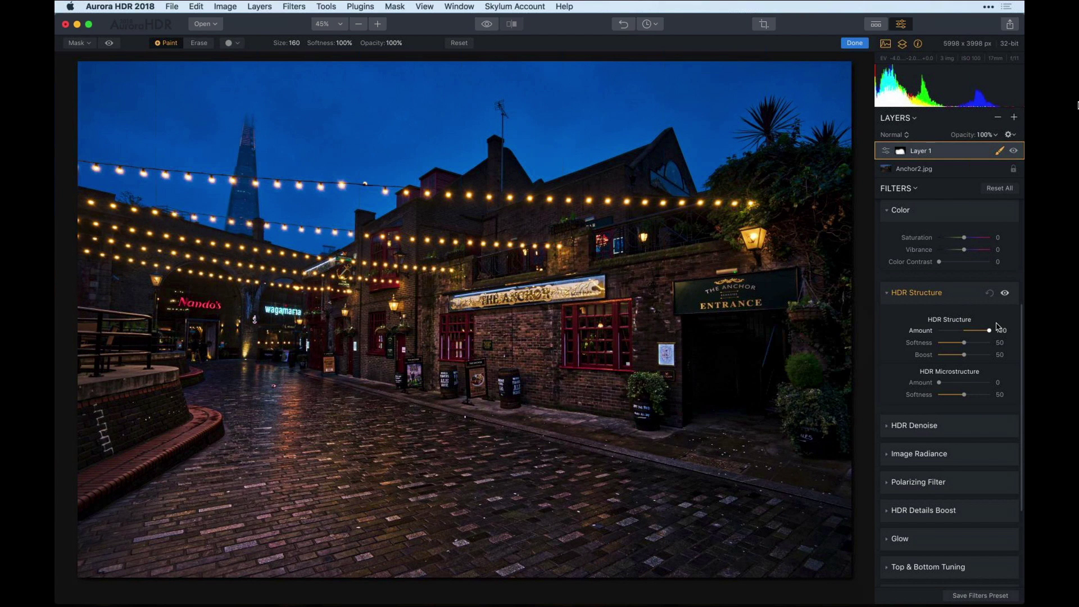
left_click_drag(990, 331, 974, 333)
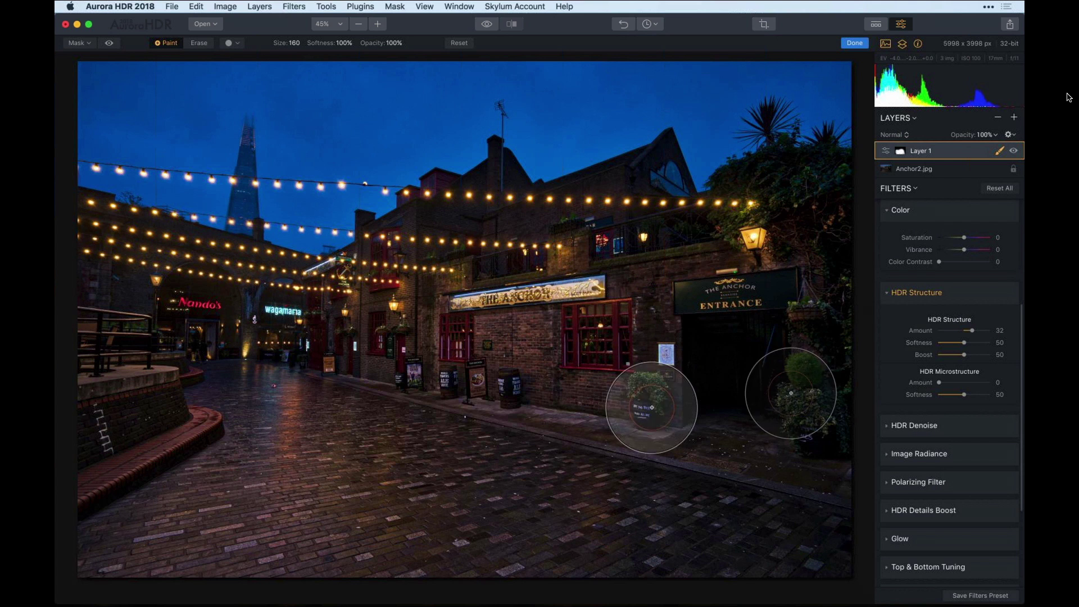
Set Exposure to 0.37 and Temperature to 8 on Layer 1, finish the mask and compare the layer's effect
scroll(936, 297, "up", 1)
scroll(936, 297, "up", 6)
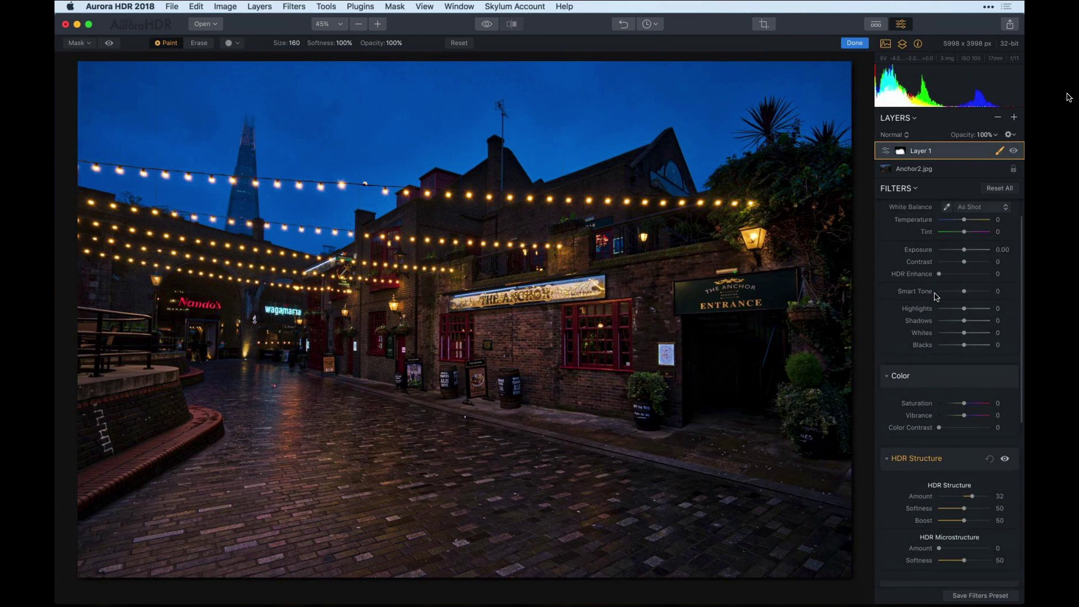
left_click_drag(963, 265, 968, 268)
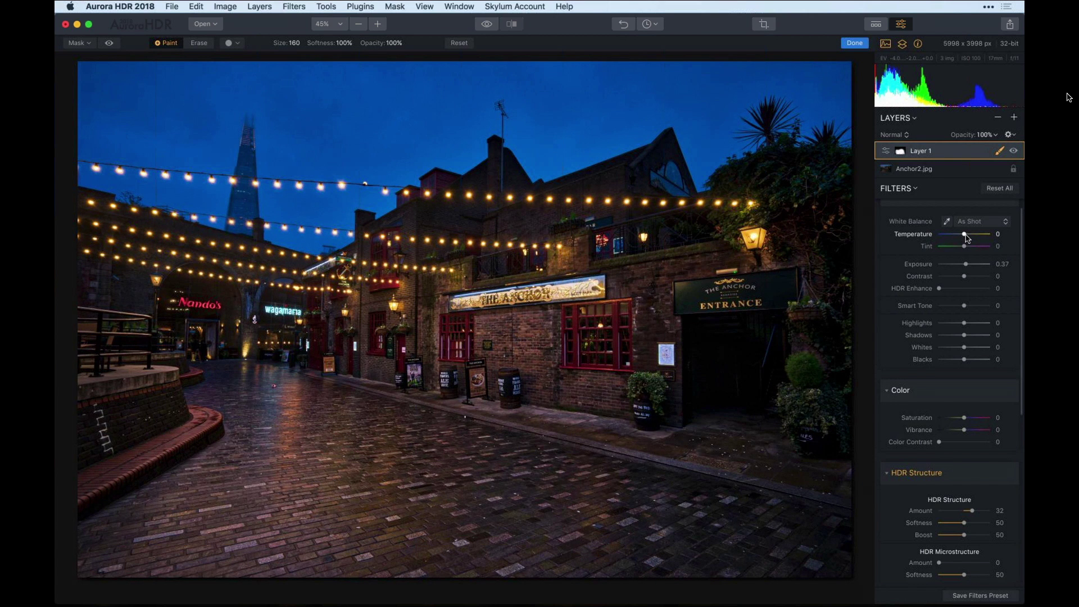
left_click_drag(966, 235, 967, 235)
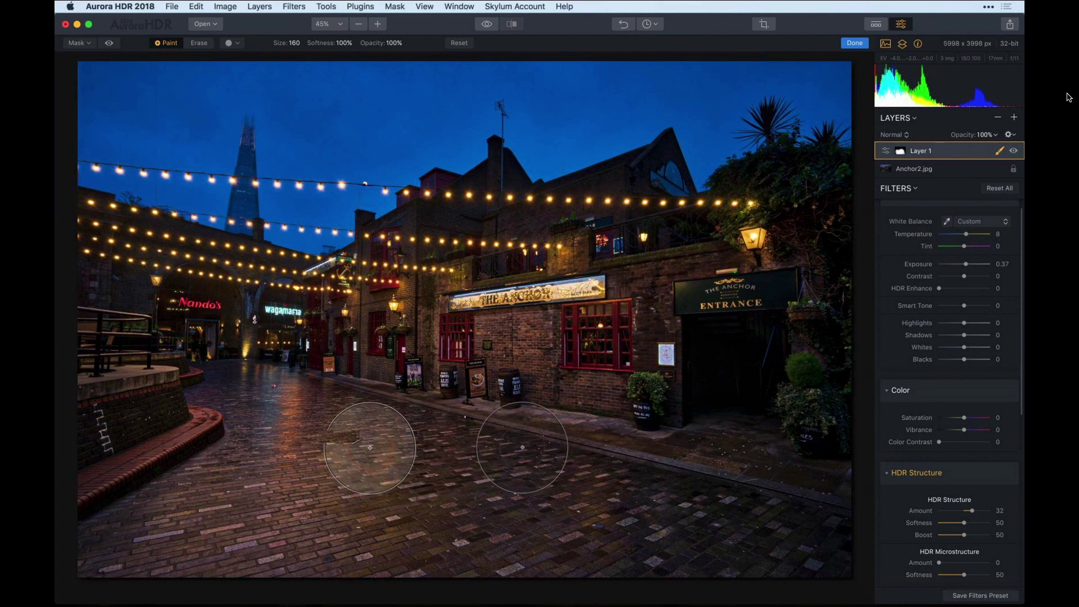
left_click(854, 44)
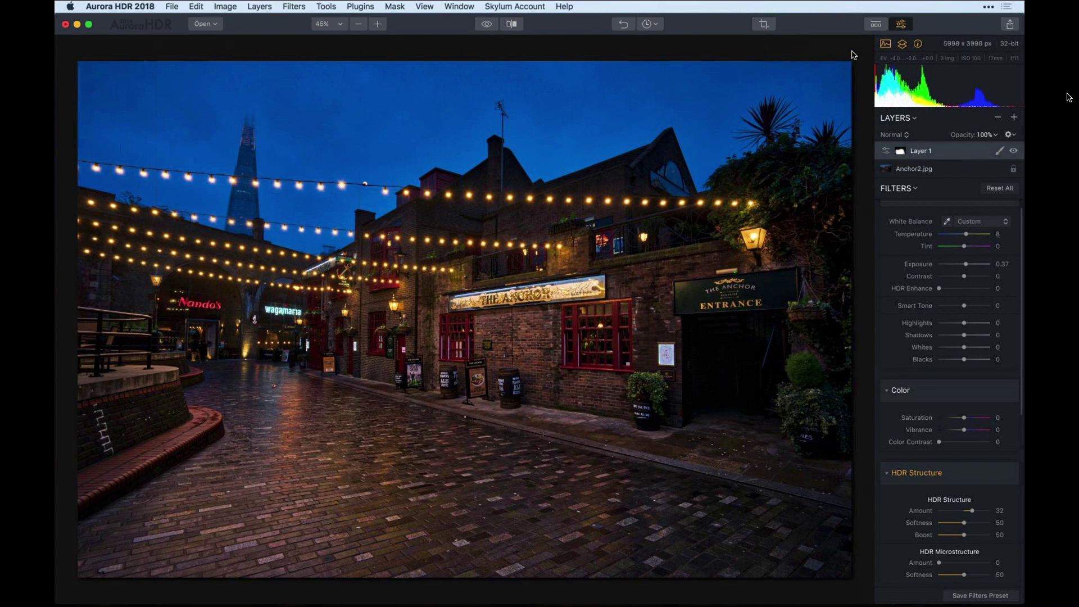
left_click(1014, 152)
Add a new adjustment layer with HDR Denoise Amount 48, Smooth 127 and Boost 32, and compare the image without the filter
left_click(1015, 117)
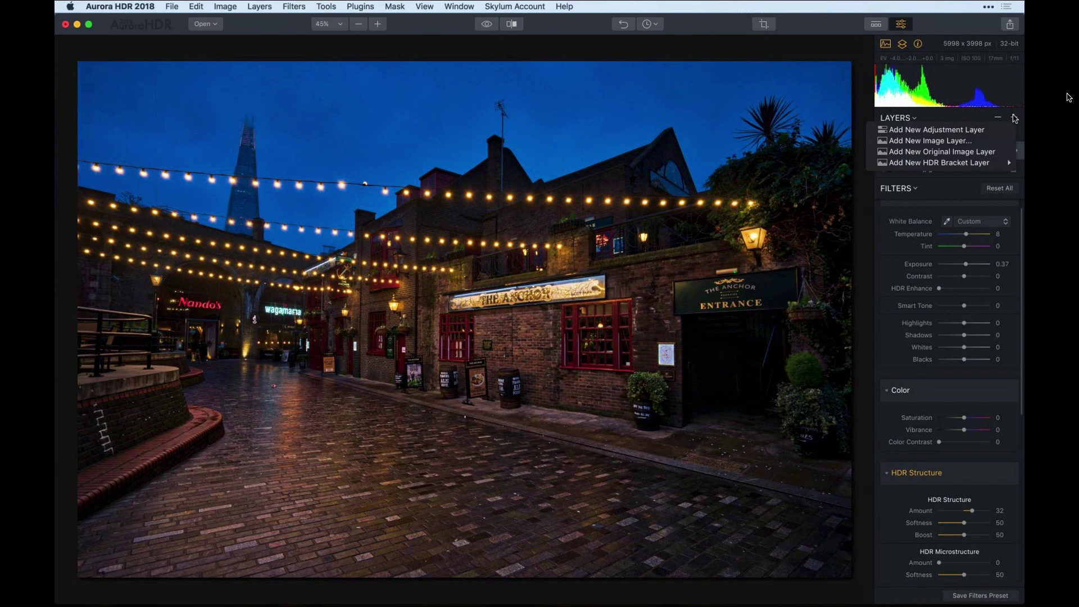
left_click(973, 131)
scroll(927, 357, "down", 10)
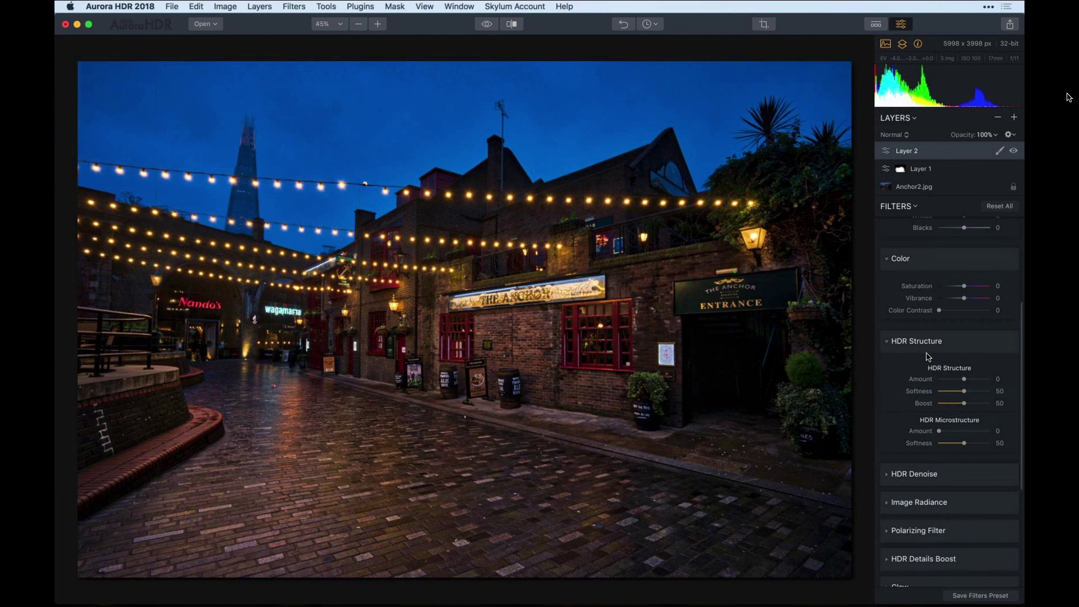
left_click(889, 376)
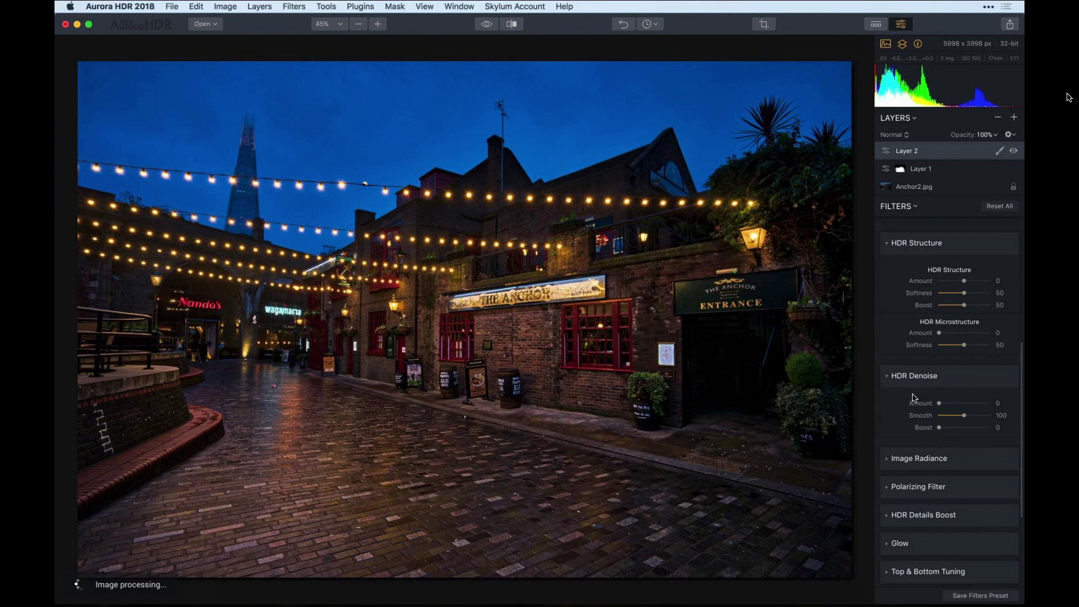
scroll(928, 348, "down", 2)
left_click_drag(939, 321, 970, 322)
left_click_drag(964, 334, 955, 346)
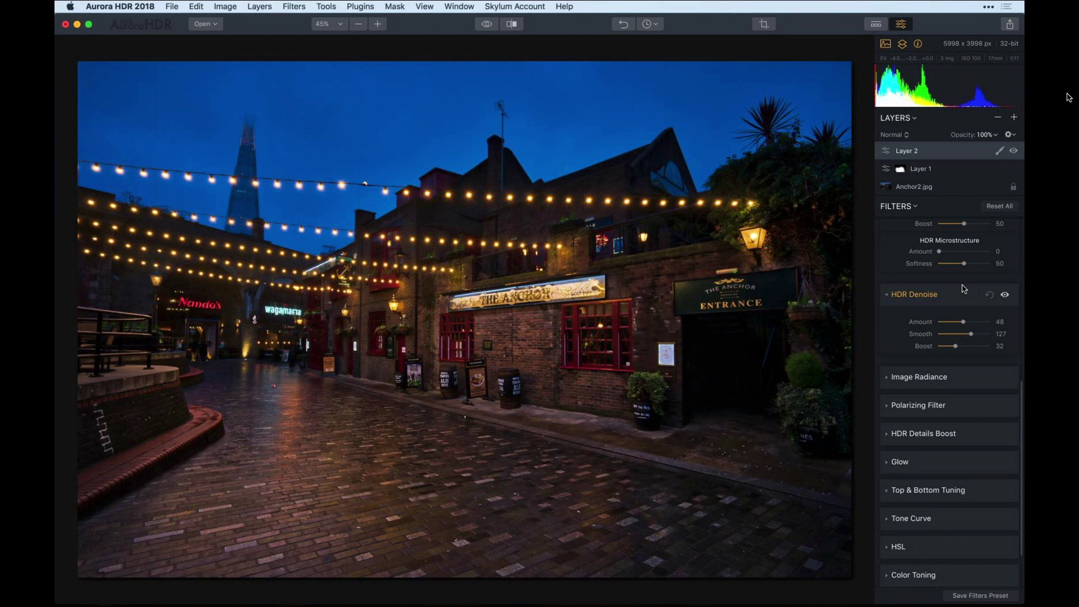
left_click(1010, 296)
left_click(1008, 296)
Start a brush mask on Layer 2 with brush size 112, and paint the denoise effect over the sky
left_click(999, 152)
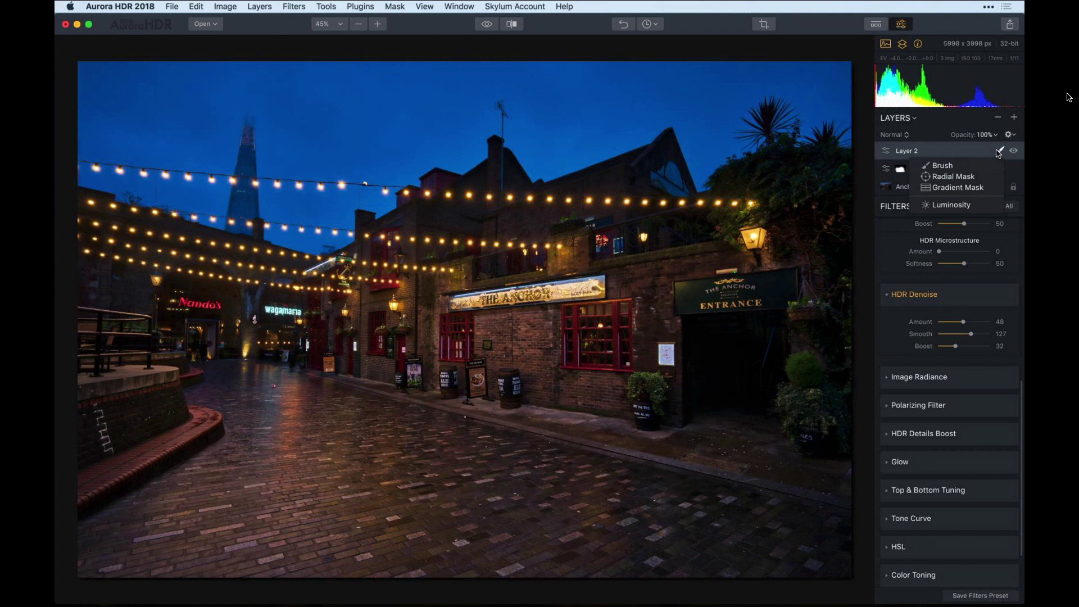
left_click(923, 164)
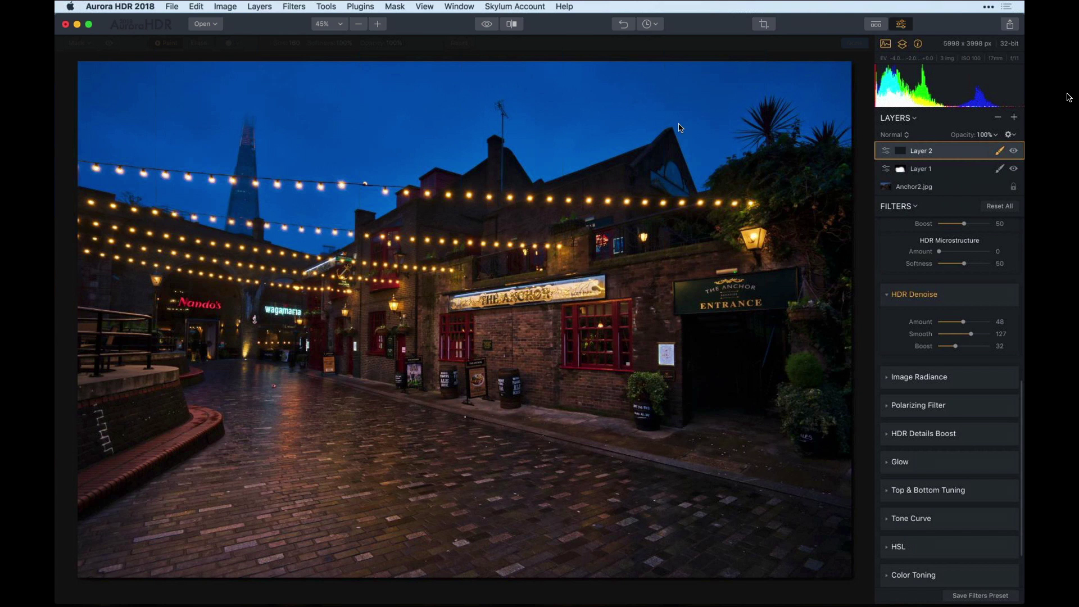
key("bracketleft")
key("bracketleft")
key("bracketleft")
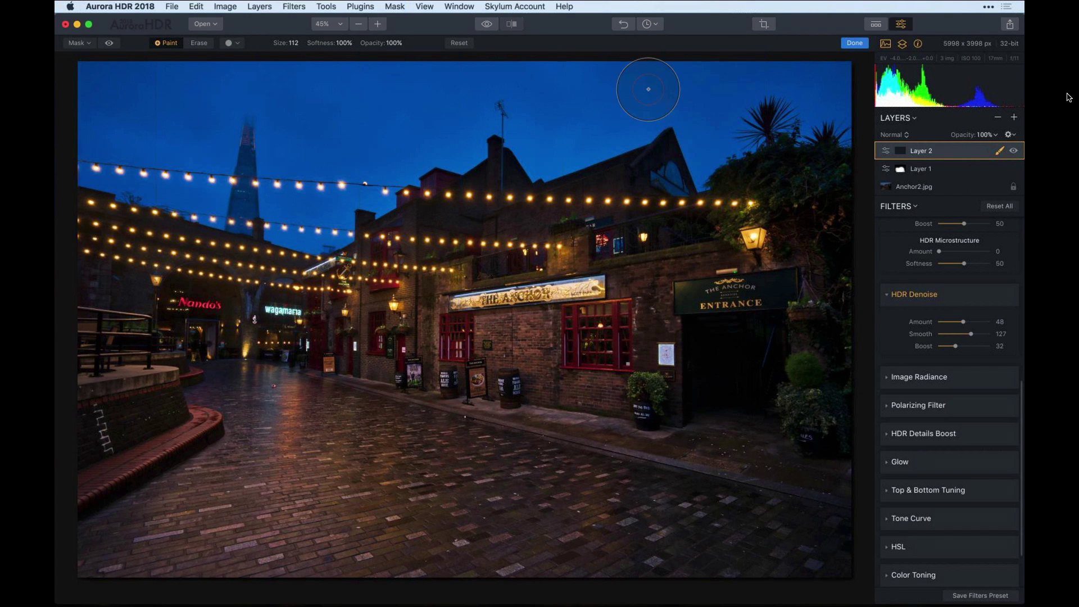
mouse_move(774, 79)
left_mouse_down()
mouse_move(844, 105)
mouse_move(586, 126)
mouse_move(577, 104)
left_mouse_up()
With the mask overlay shown, fill the remaining sky gaps along the skyline and the photo's edges, and finish the mask with the overlay hidden
left_click(109, 44)
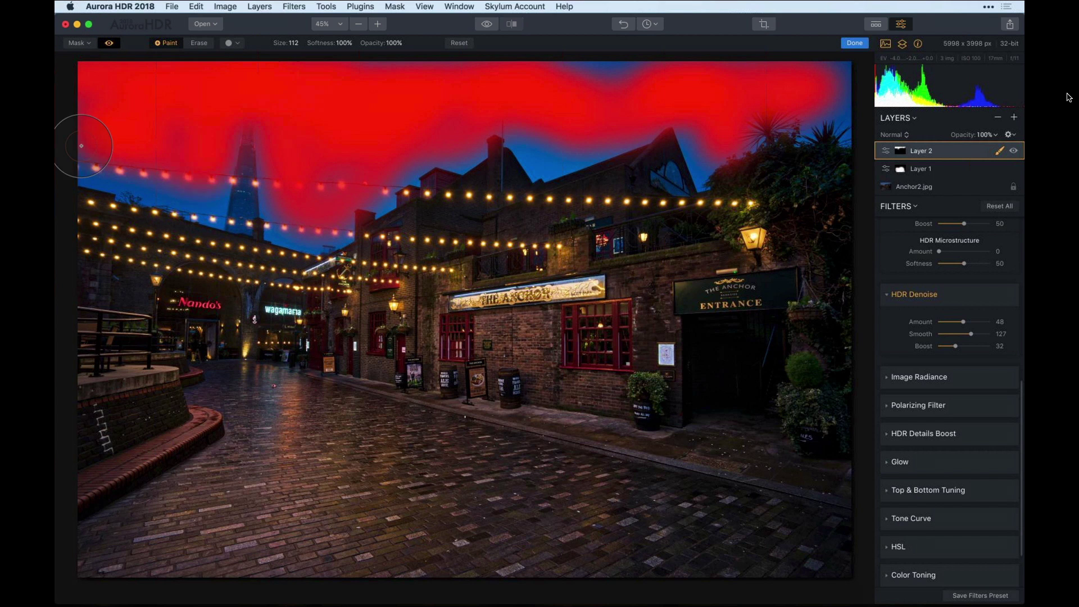
mouse_move(81, 146)
left_mouse_down()
mouse_move(176, 177)
mouse_move(98, 169)
left_mouse_up()
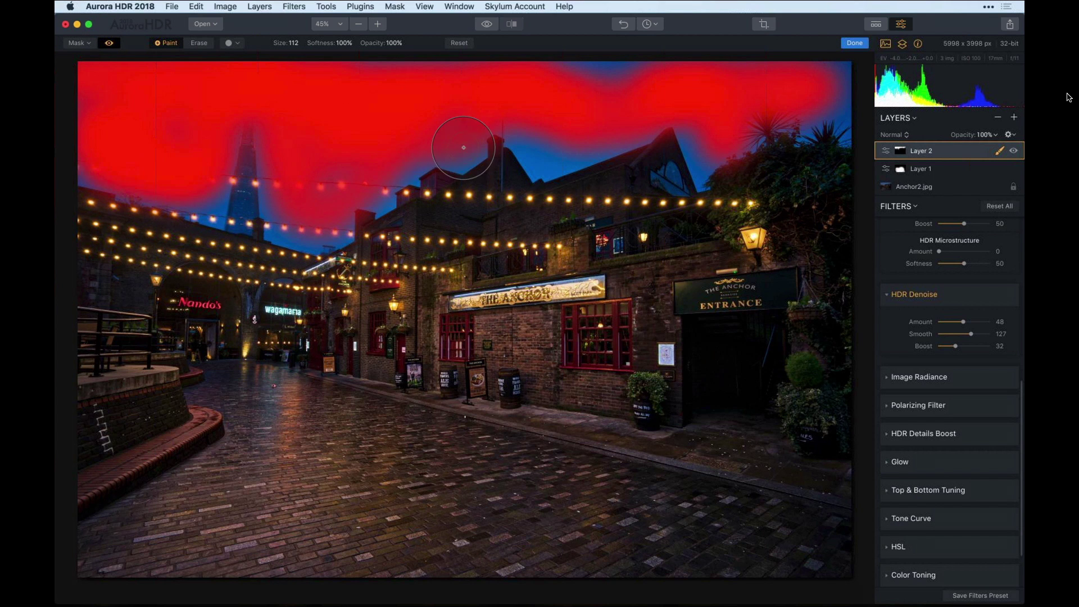
mouse_move(464, 148)
left_mouse_down()
mouse_move(460, 84)
mouse_move(600, 84)
mouse_move(531, 138)
mouse_move(562, 148)
mouse_move(631, 111)
mouse_move(670, 104)
mouse_move(700, 133)
mouse_move(837, 93)
left_mouse_up()
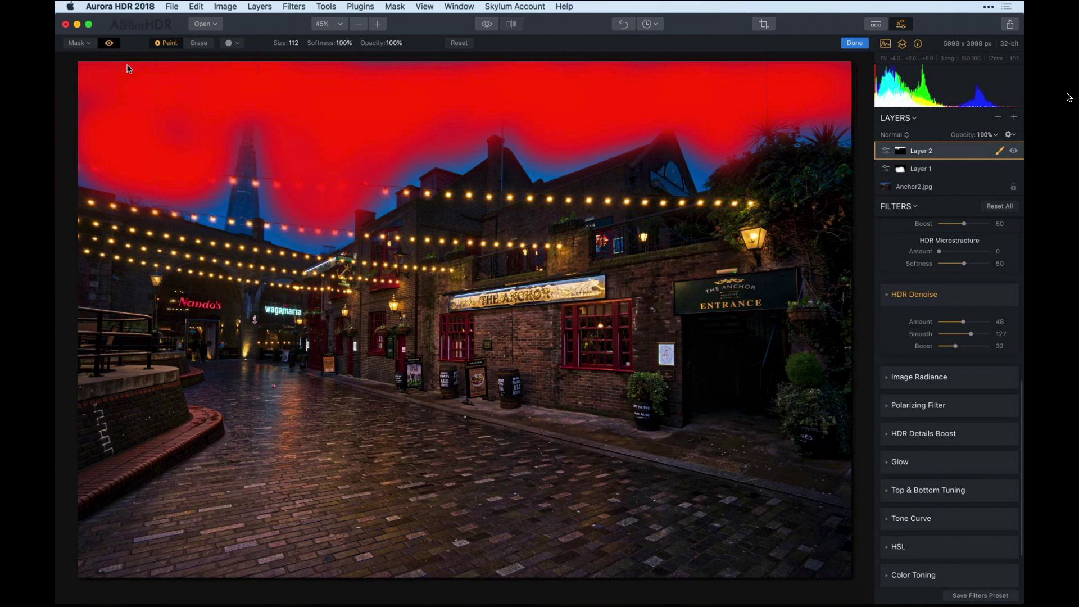
key("slash")
left_click(855, 43)
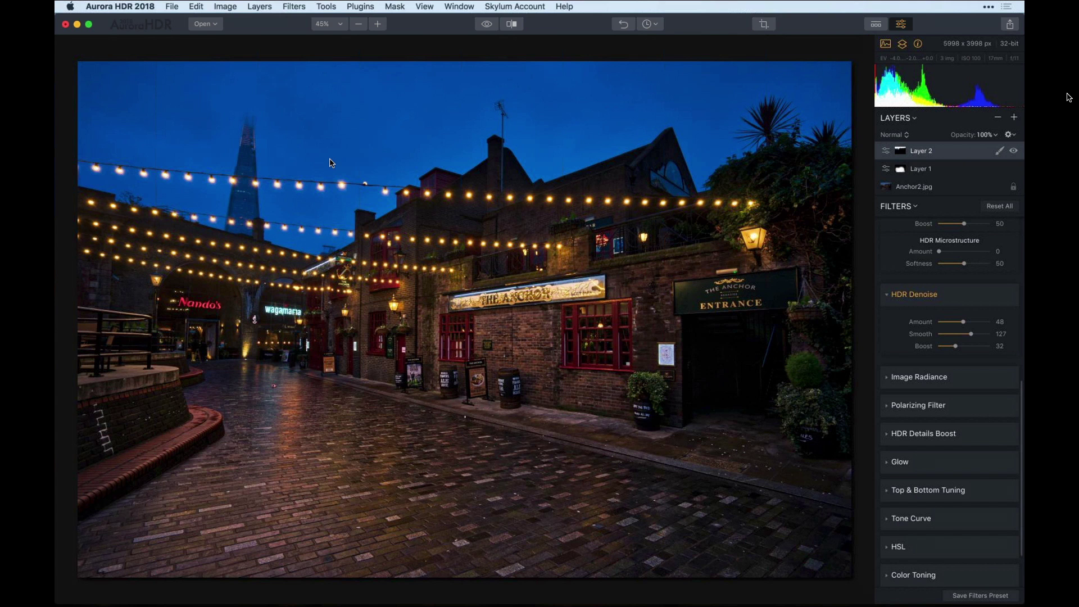
Compare the edited street photo with its original, in full and with the before/after split moved across the image
left_click(487, 24)
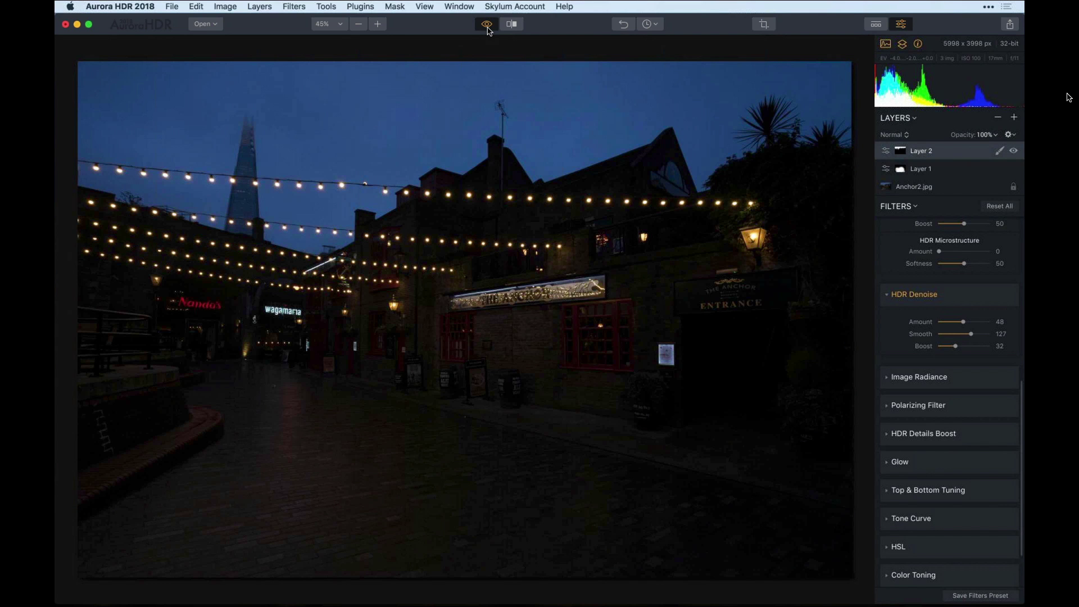
left_click(487, 28)
left_click(487, 26)
left_click(488, 28)
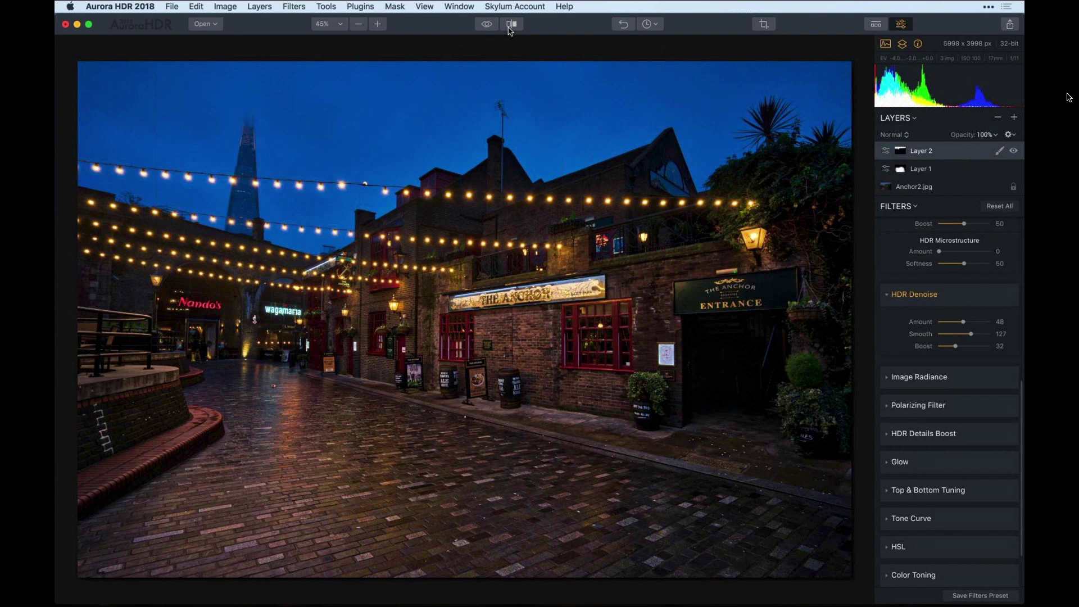
left_click(511, 25)
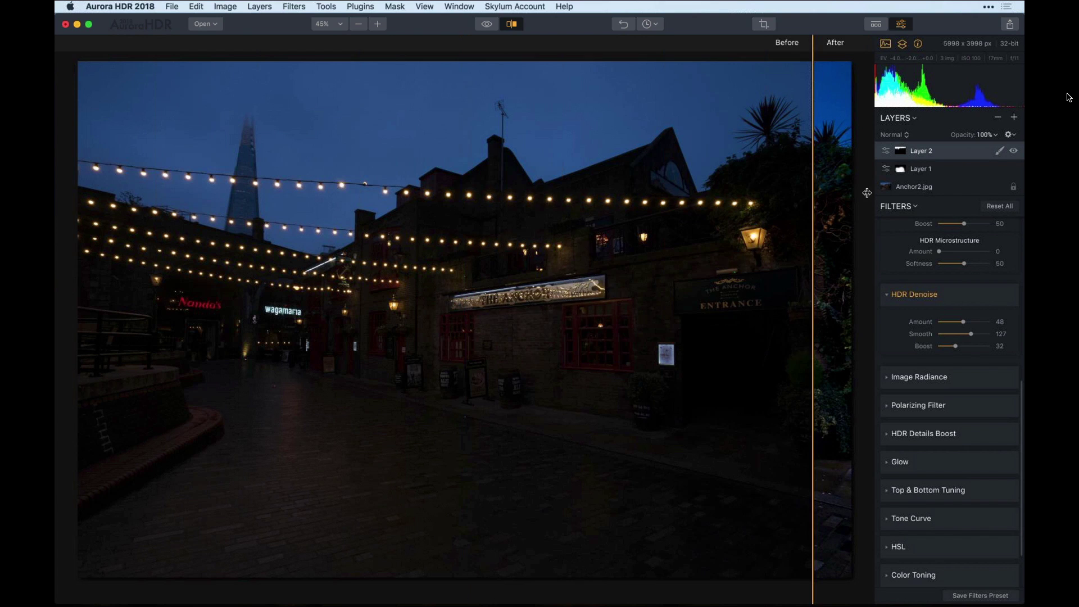
left_click_drag(216, 221, 501, 219)
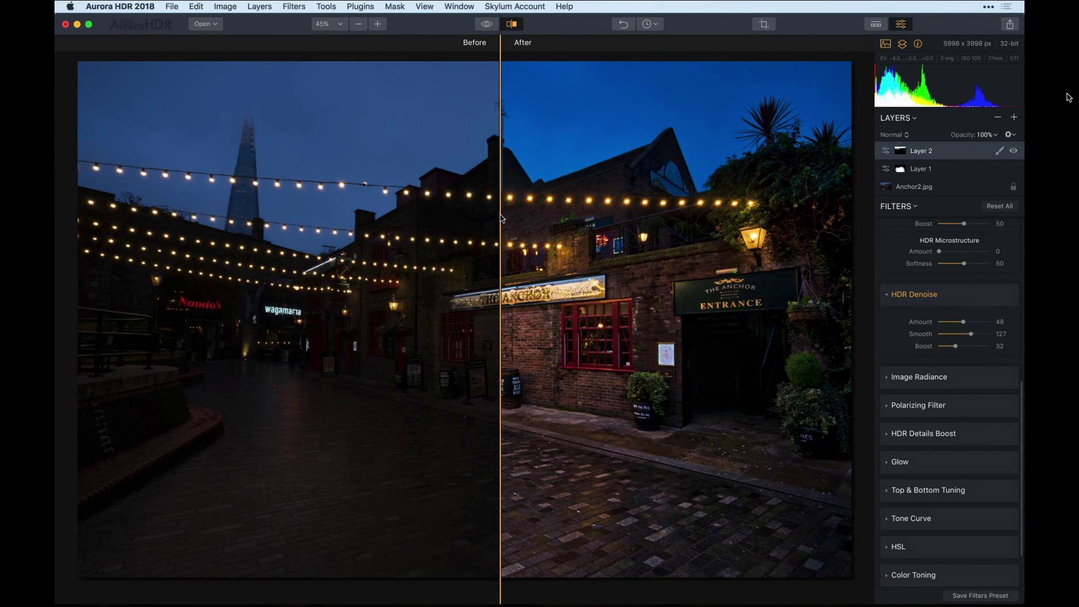
left_click(511, 25)
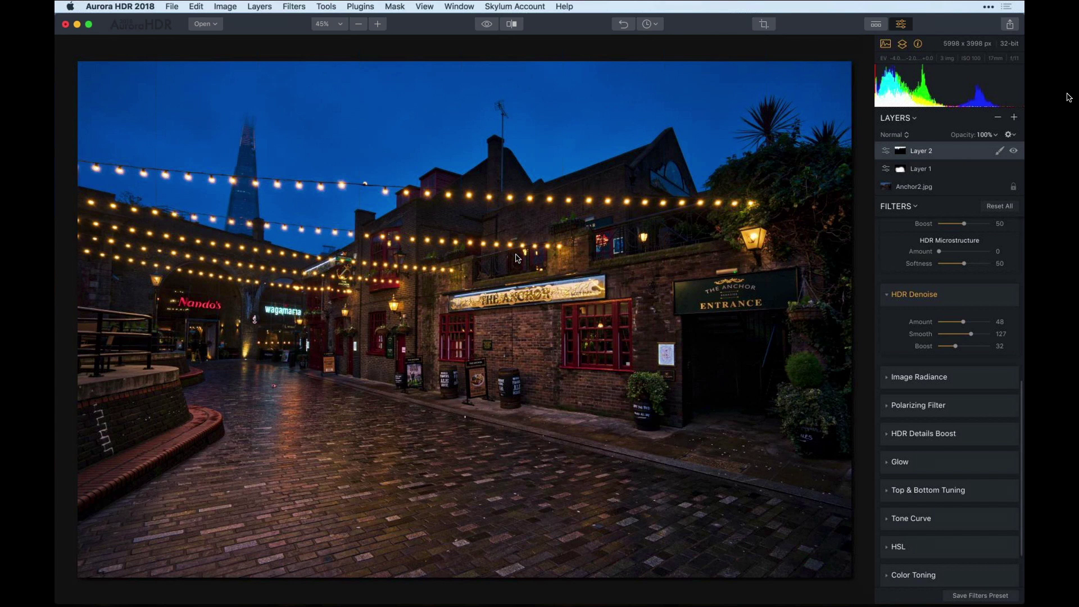
Close the street document without saving, and load Scotney1.jpg, Scotney2.jpg and Scotney3.jpg from the Webinar folder into Aurora HDR
left_click(65, 24)
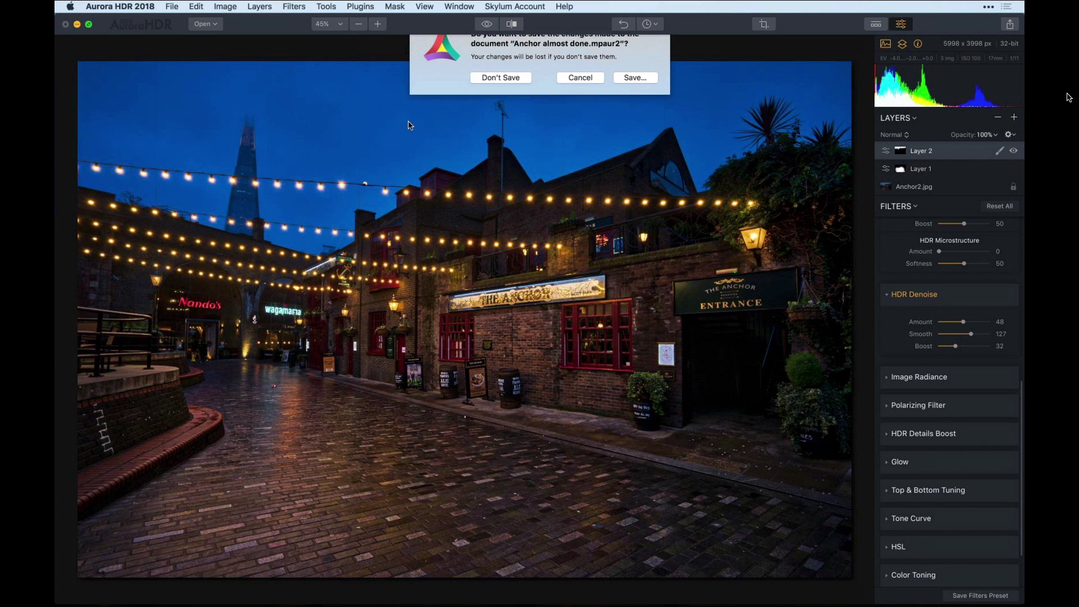
left_click(501, 93)
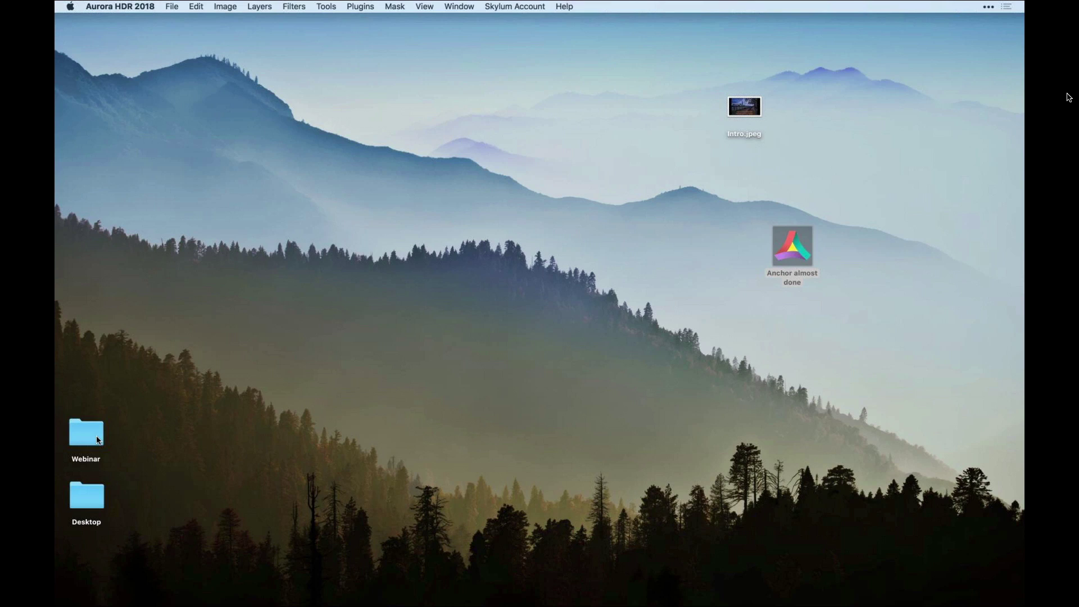
double_click(95, 434)
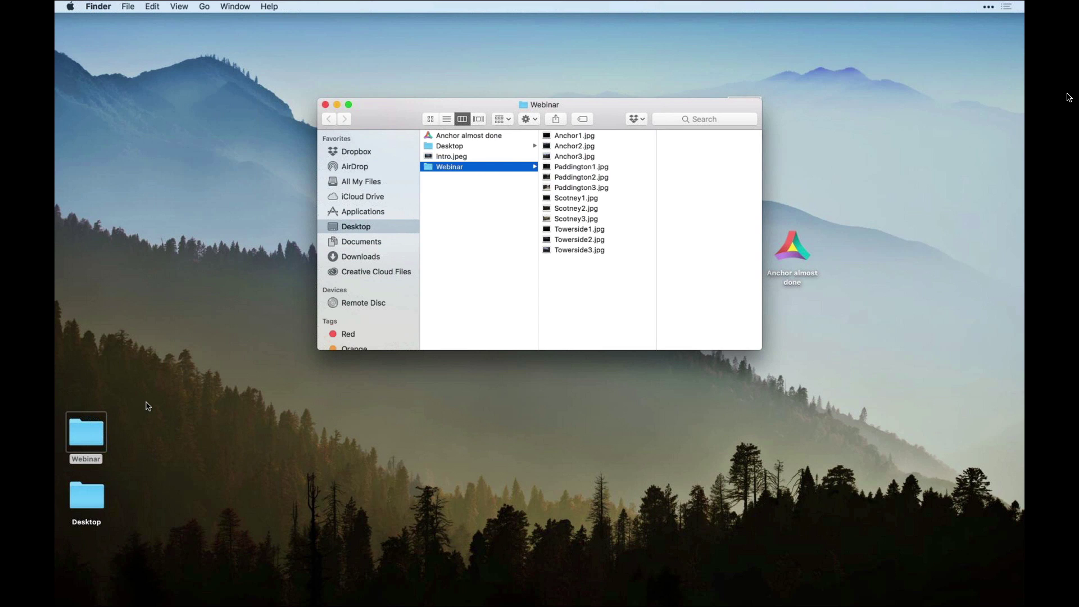
left_click(571, 198)
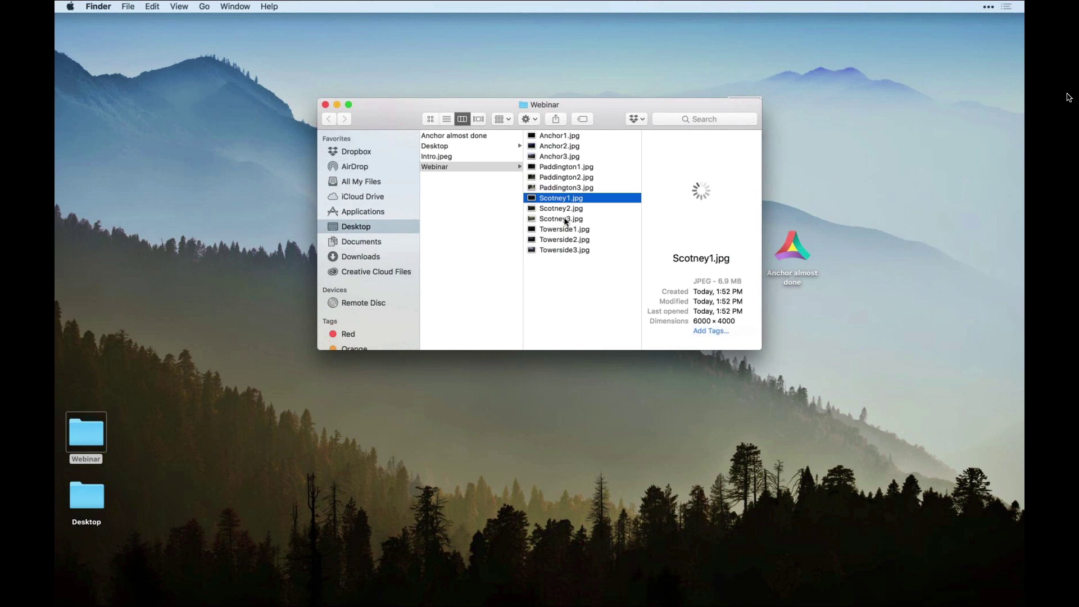
left_click(565, 221, "shift")
left_click_drag(573, 218, 685, 597)
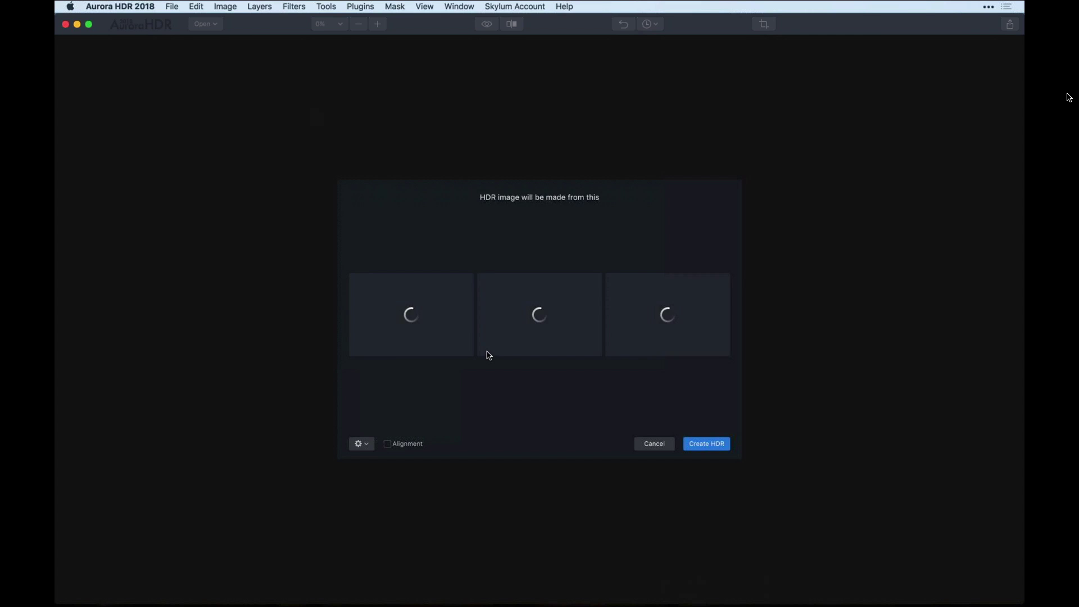
Create the HDR image with Alignment, Chromatic Aberration Removal and Ghost Reduction enabled, and compare it with the original exposure
left_click(387, 444)
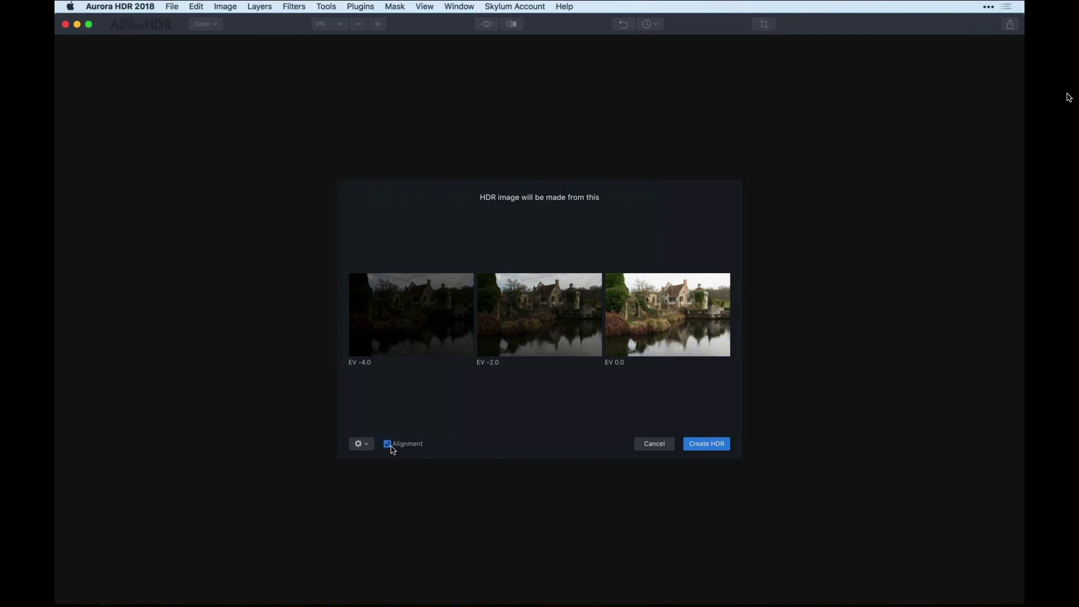
left_click(361, 443)
left_click(236, 411)
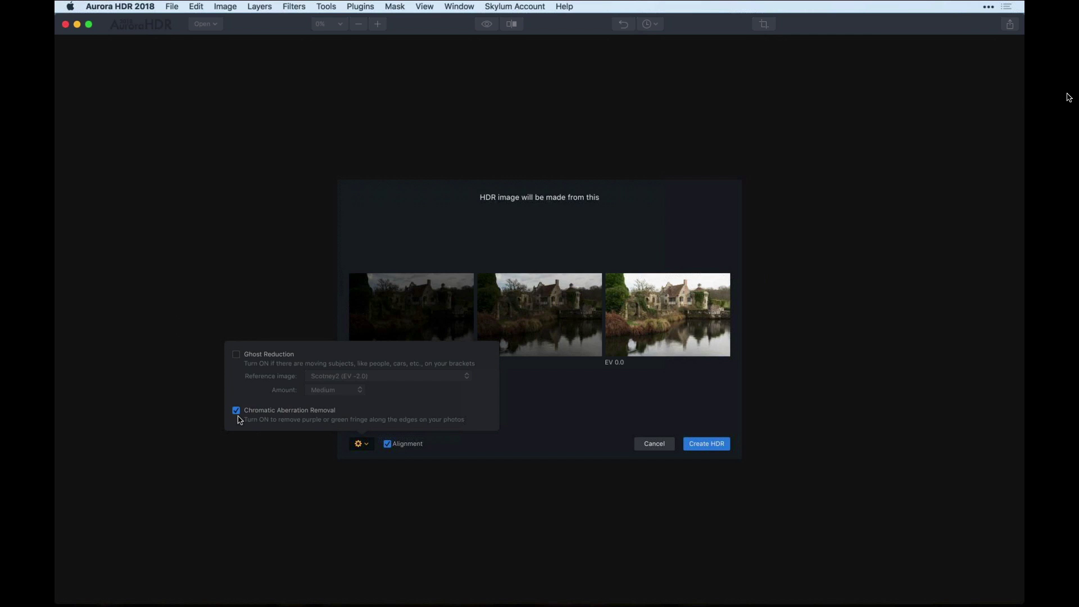
left_click(236, 355)
left_click(538, 366)
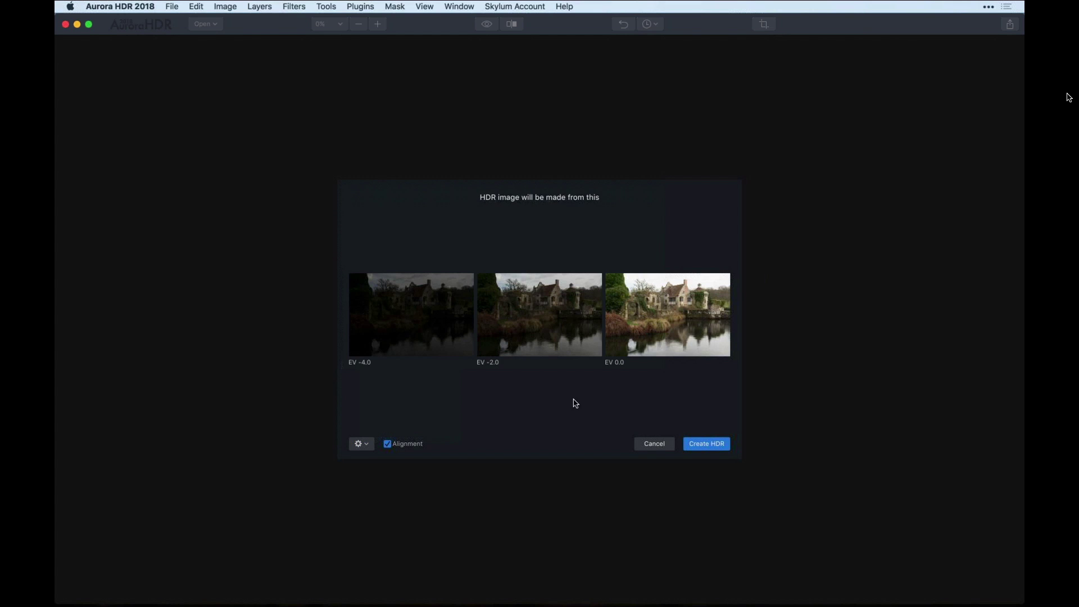
left_click(701, 445)
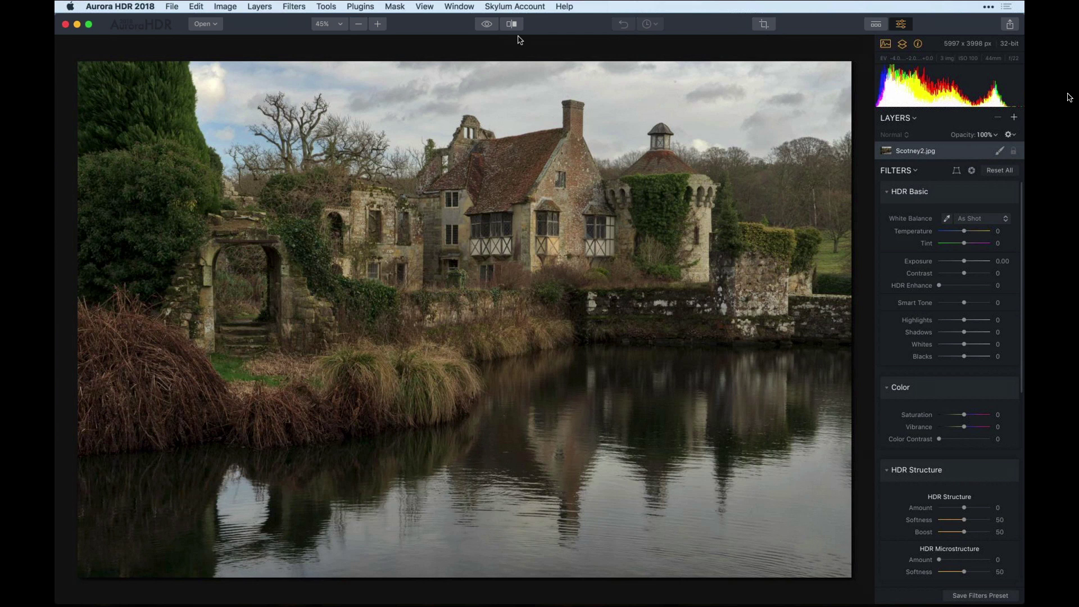
left_click(487, 24)
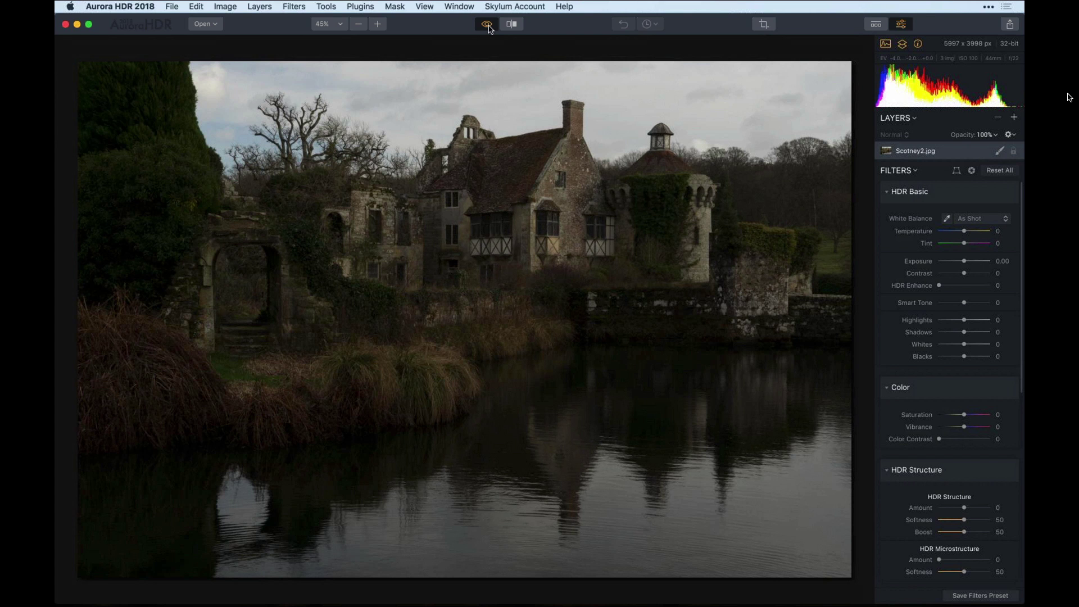
left_click(488, 24)
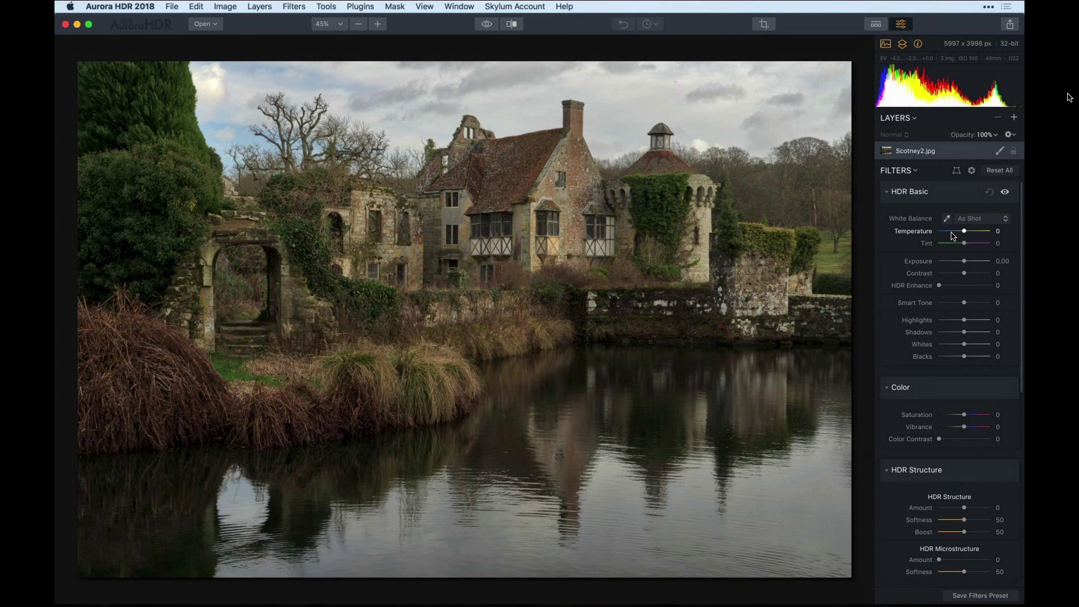
In HDR Basic, set Temperature to -21, Tint to 7, Contrast to 26 and HDR Enhance to 35, comparing the photo without the filter
left_click_drag(967, 233, 965, 234)
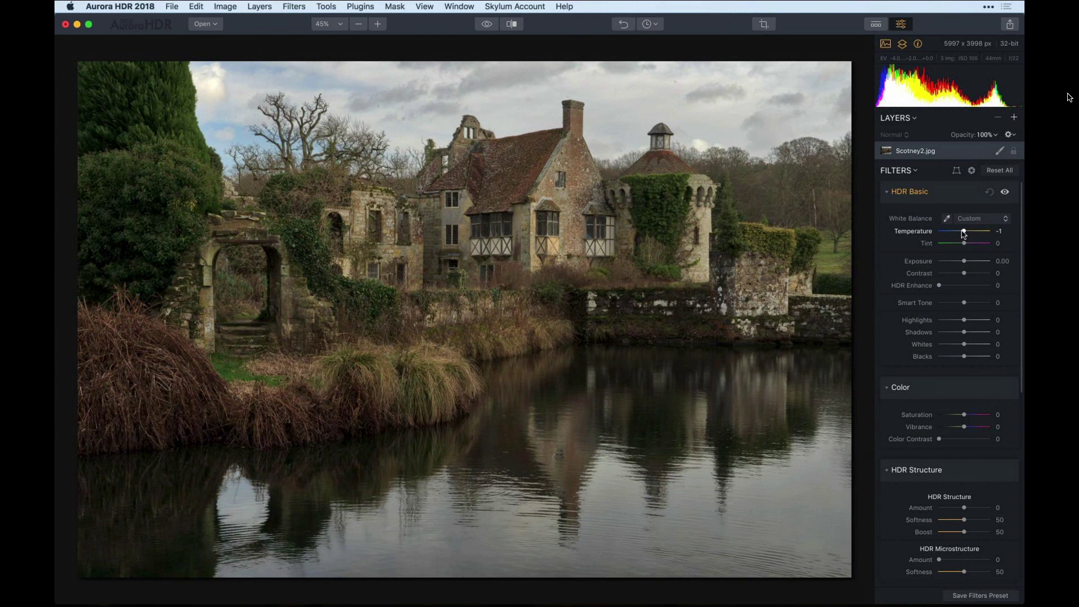
left_click_drag(964, 235, 961, 235)
left_click_drag(961, 234, 960, 234)
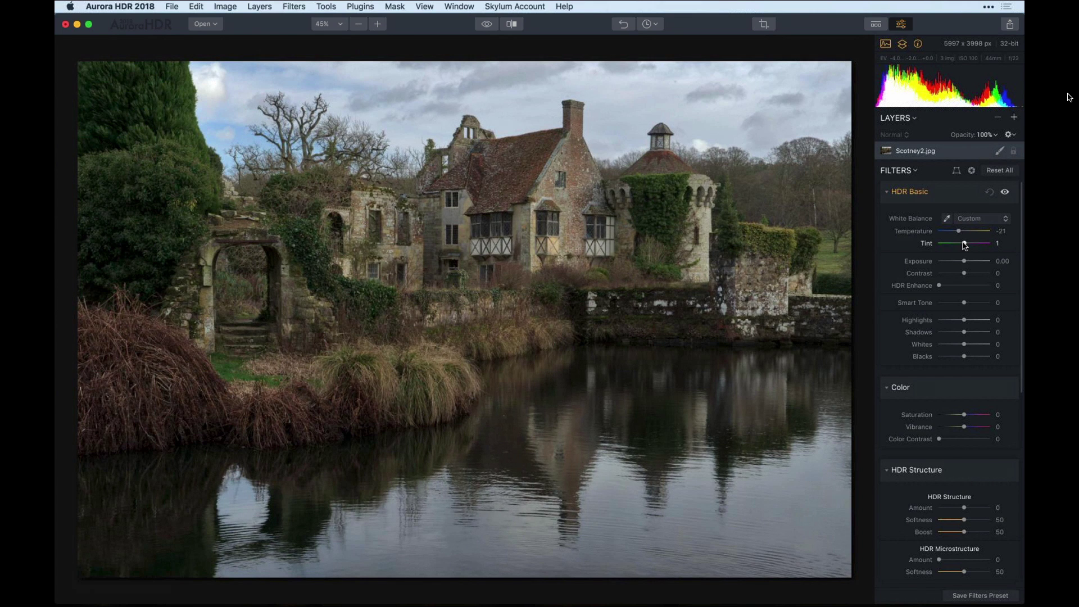
left_click_drag(965, 246, 966, 246)
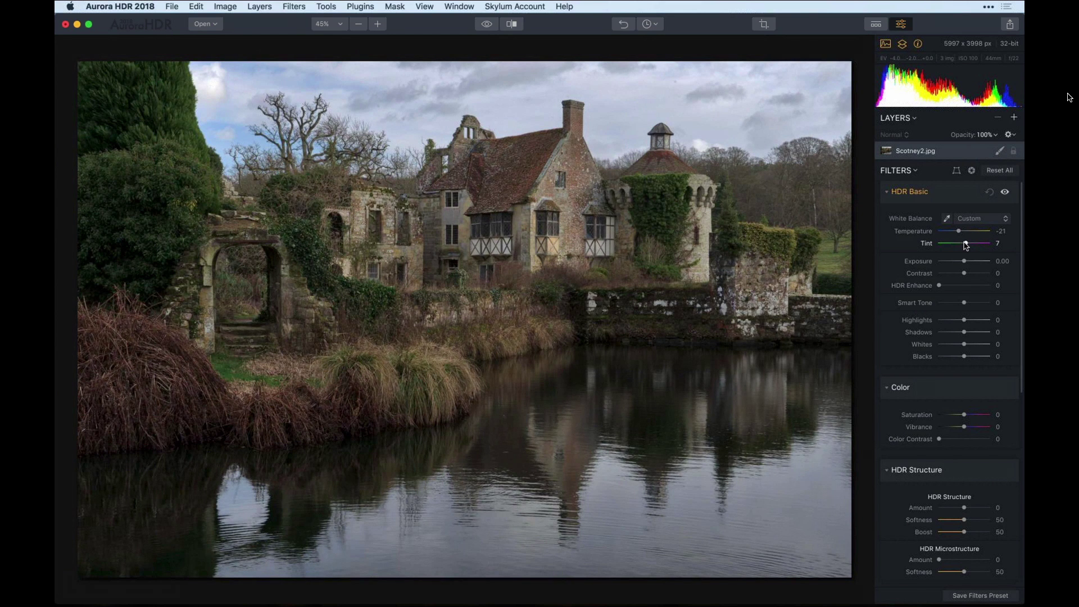
left_click(1005, 193)
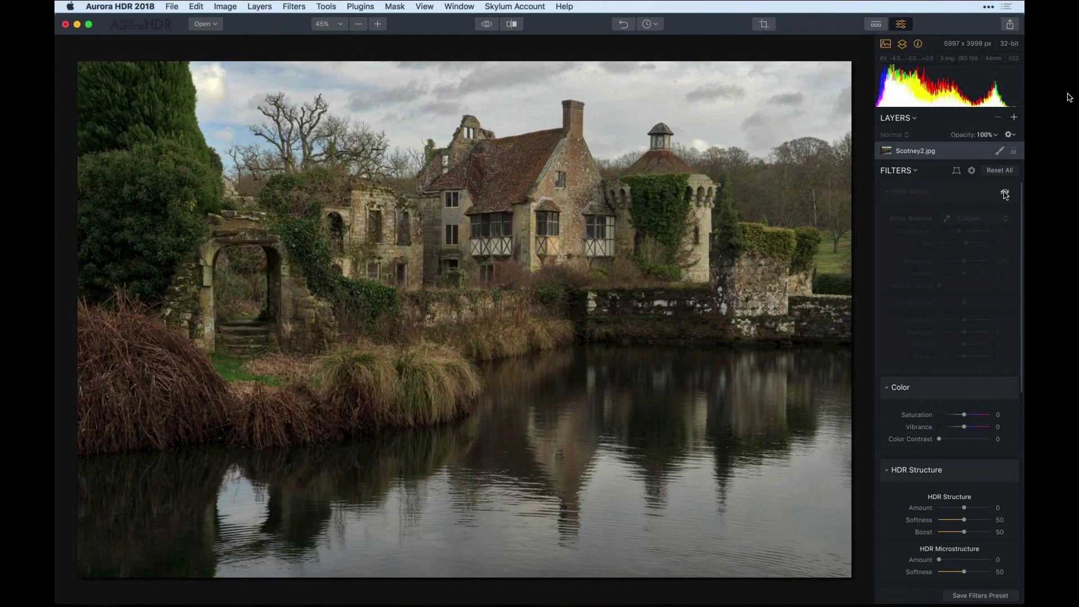
left_click(1005, 193)
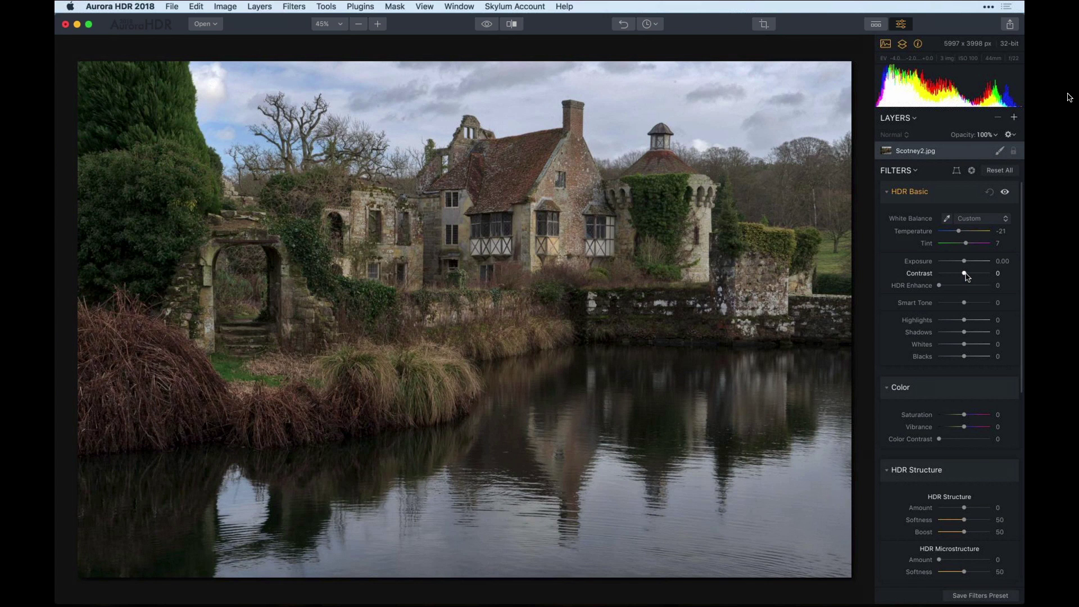
left_click_drag(966, 273, 973, 273)
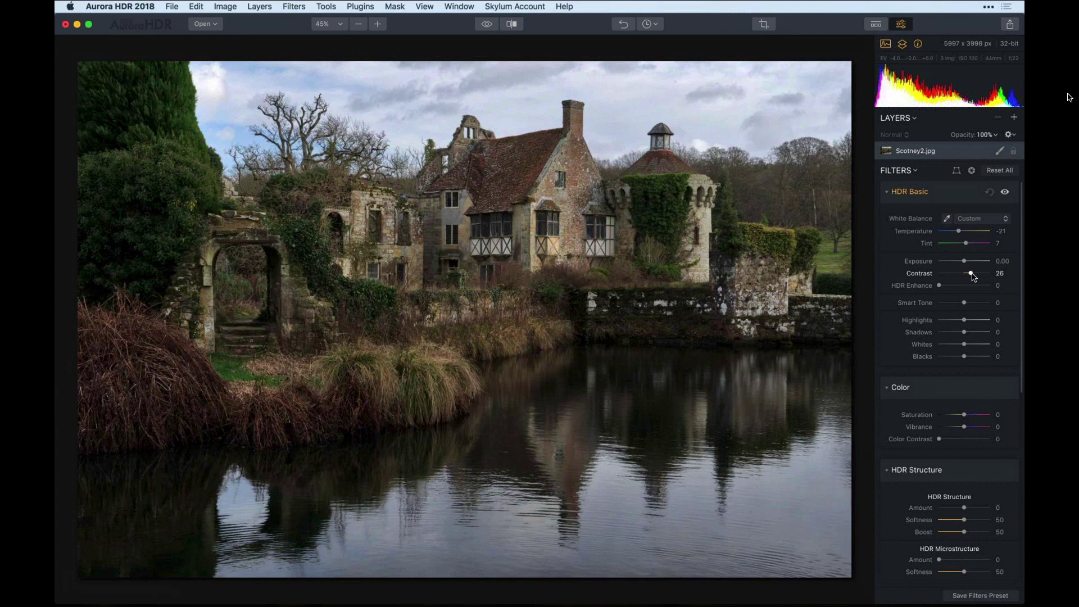
left_click_drag(940, 285, 958, 287)
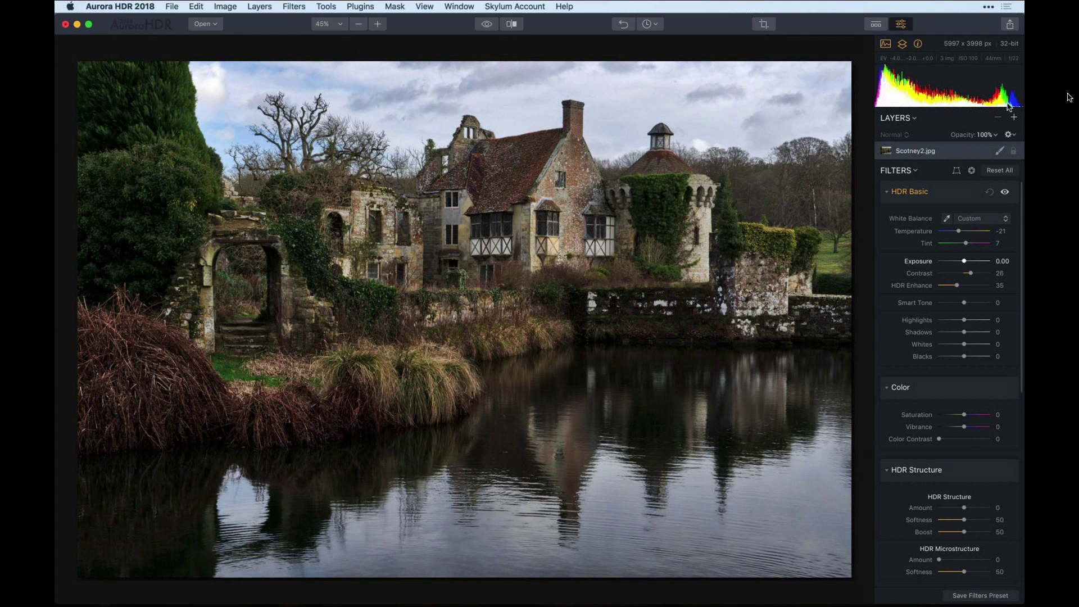
Review the export and sharing destinations for the image, including the list of applications it can be opened in
left_click(1009, 22)
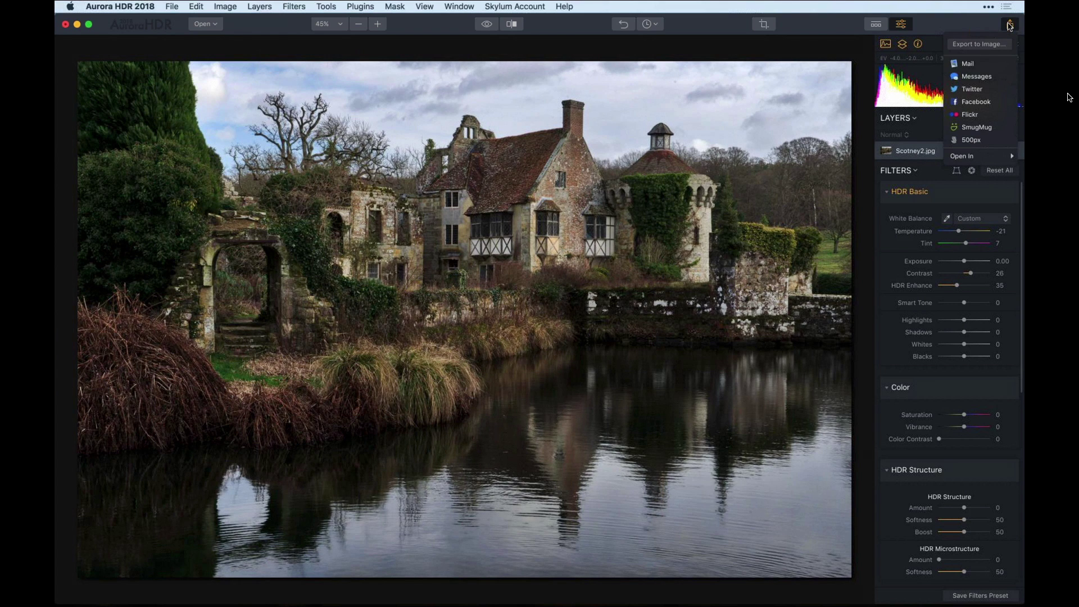
mouse_move(963, 160)
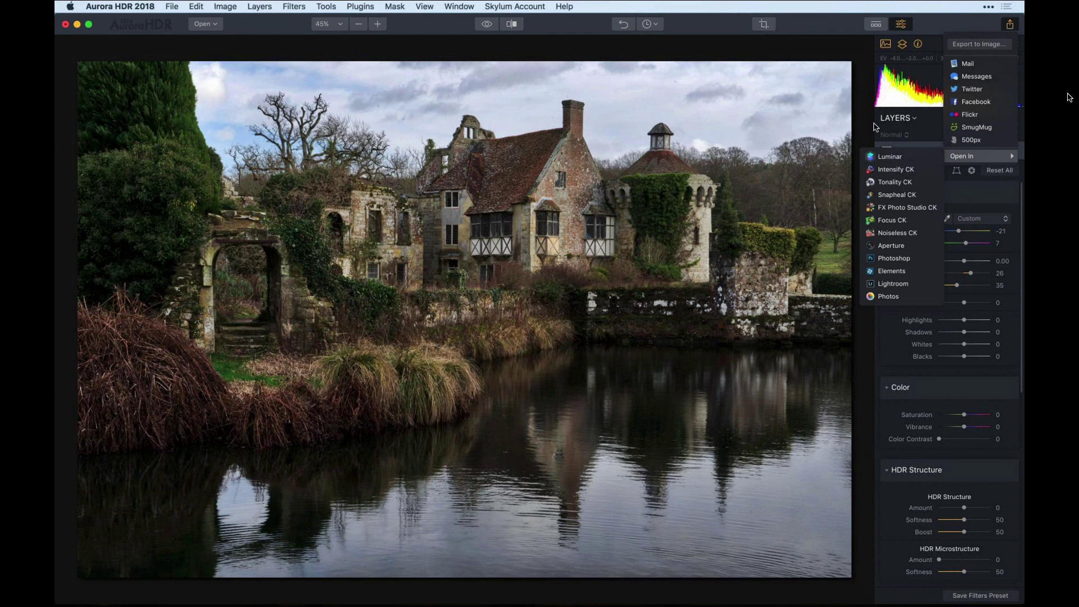
left_click(866, 87)
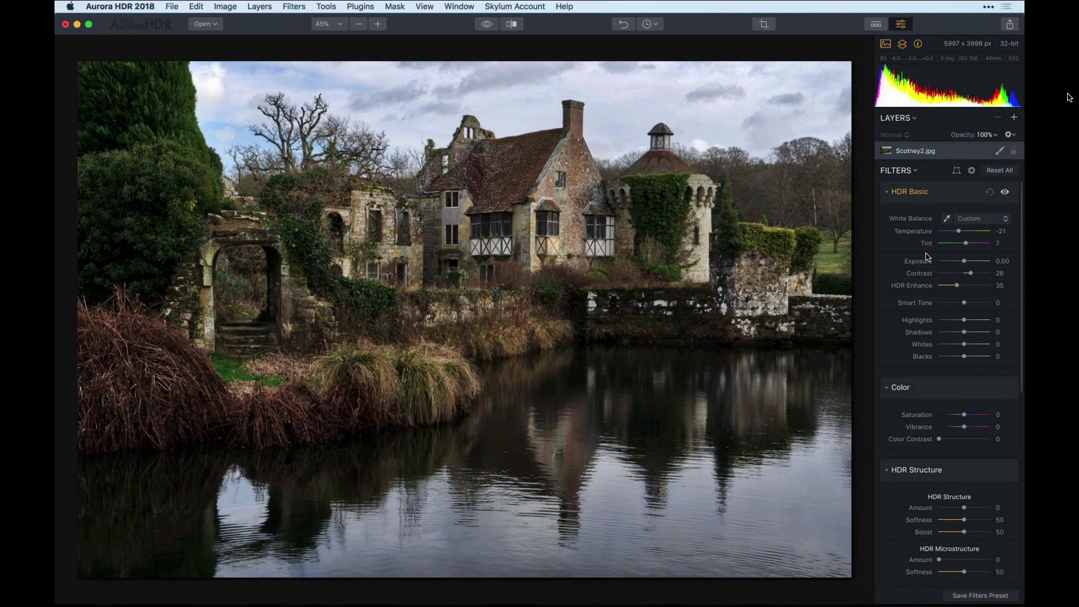
left_click(1012, 25)
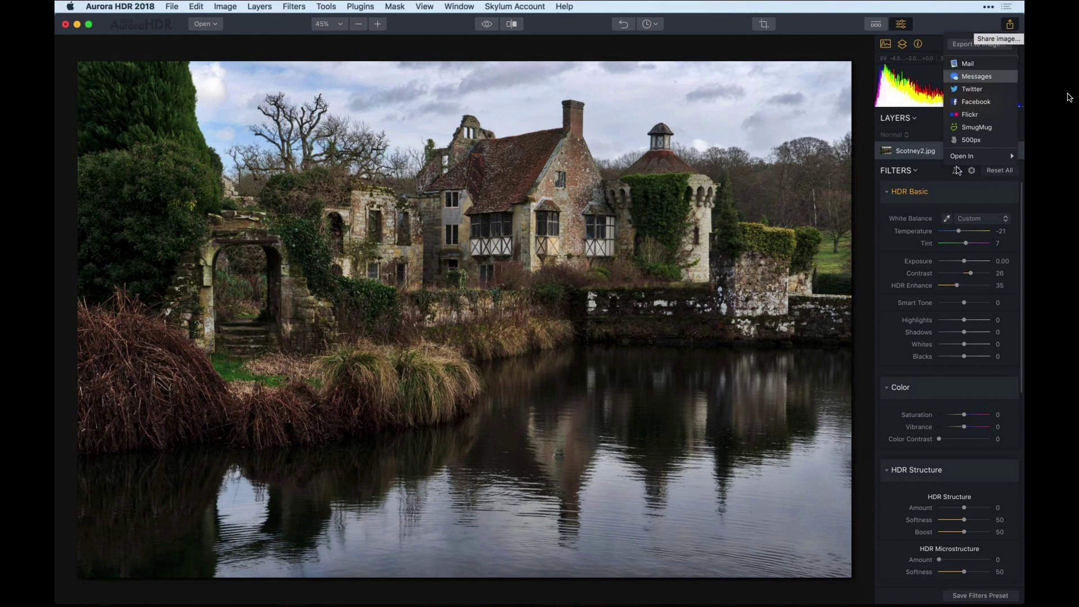
mouse_move(962, 157)
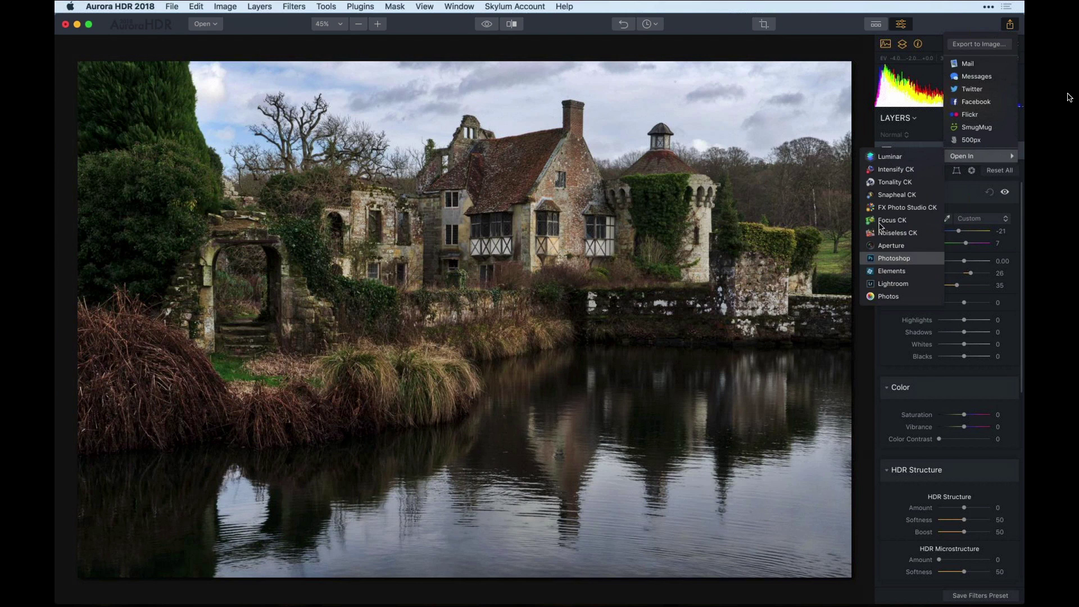
left_click(865, 115)
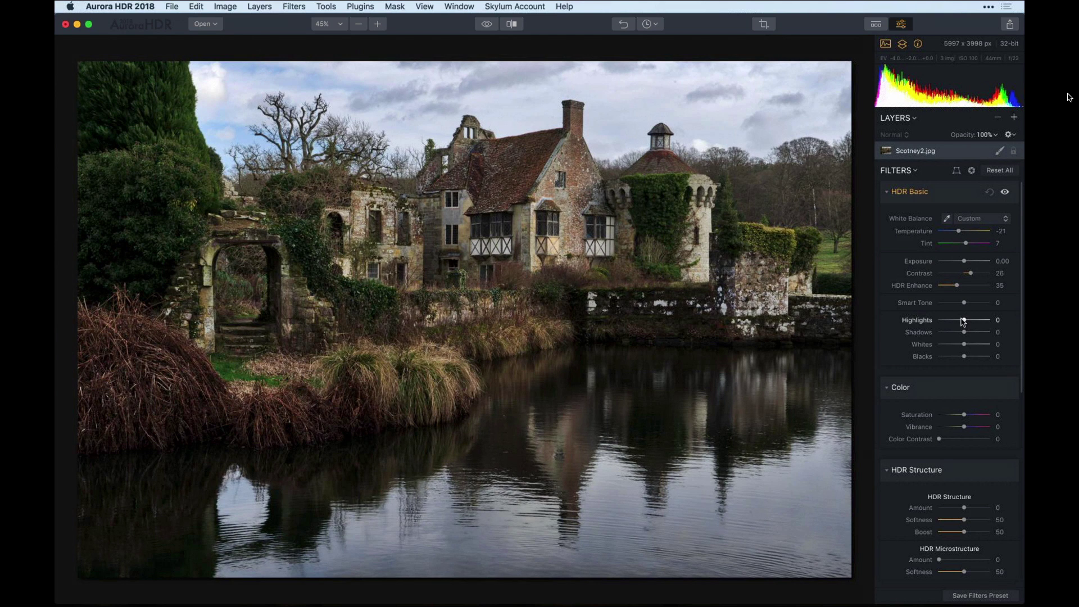
Set Highlights to -68, Vibrance to 27 and Color Contrast to 34, comparing the photo without the Color filter
left_click_drag(963, 321, 946, 322)
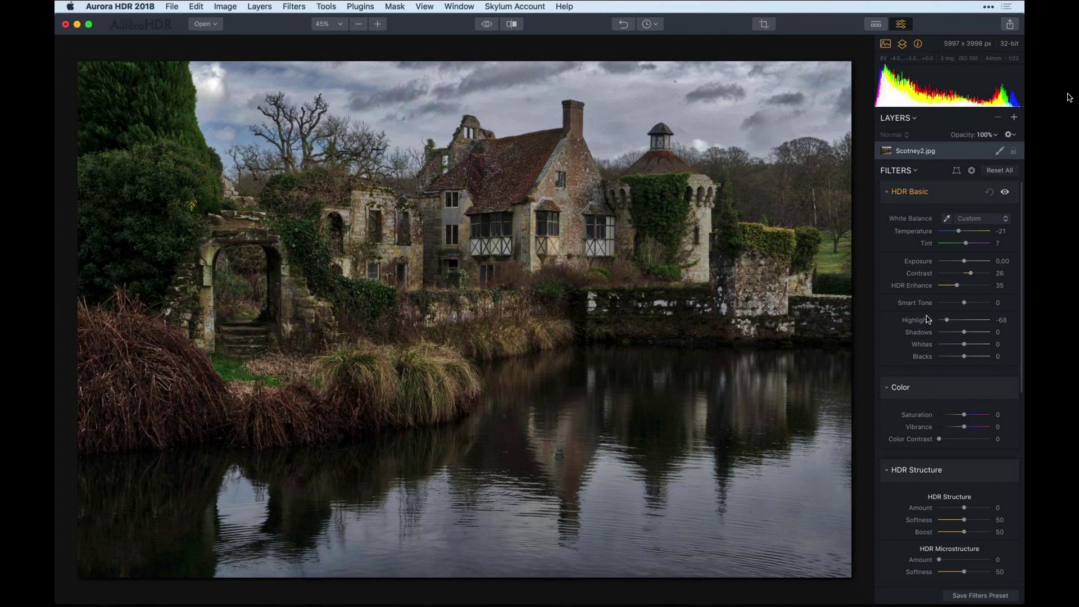
scroll(928, 316, "down", 1)
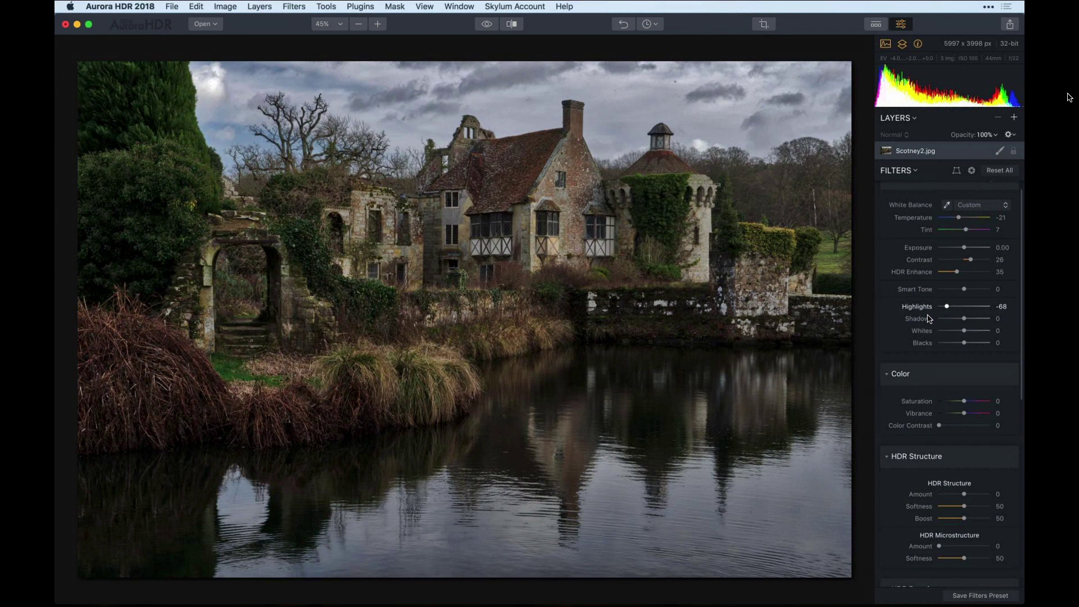
scroll(933, 324, "down", 5)
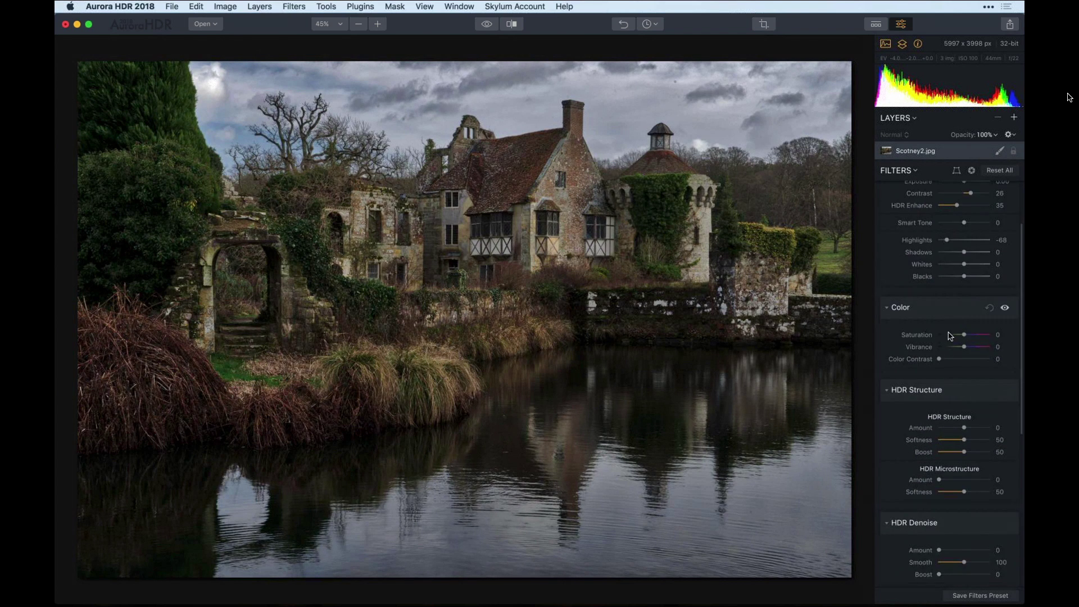
scroll(949, 334, "down", 1)
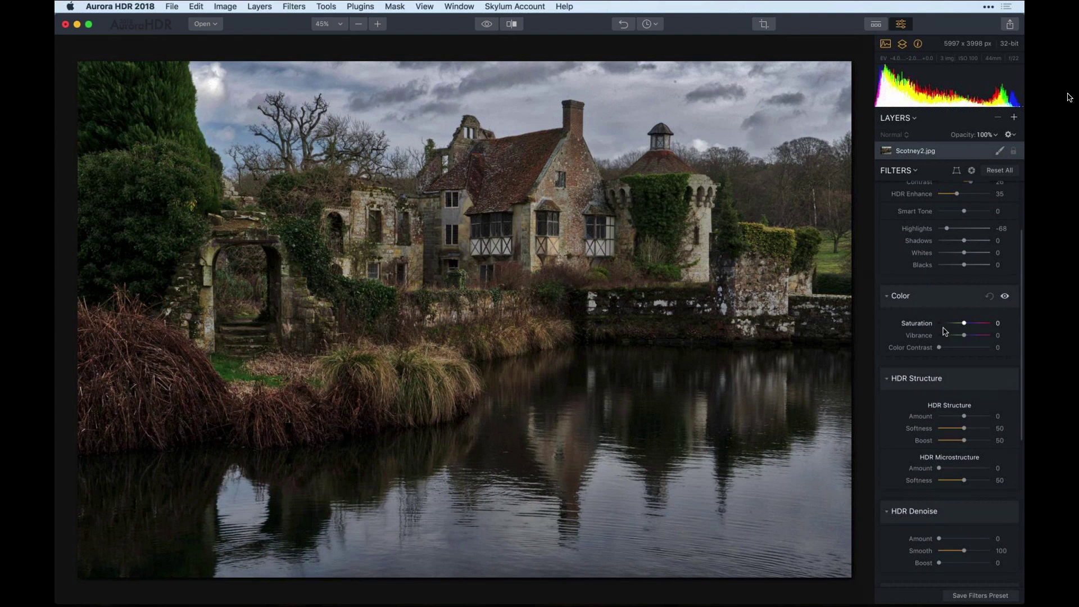
left_click_drag(964, 336, 973, 339)
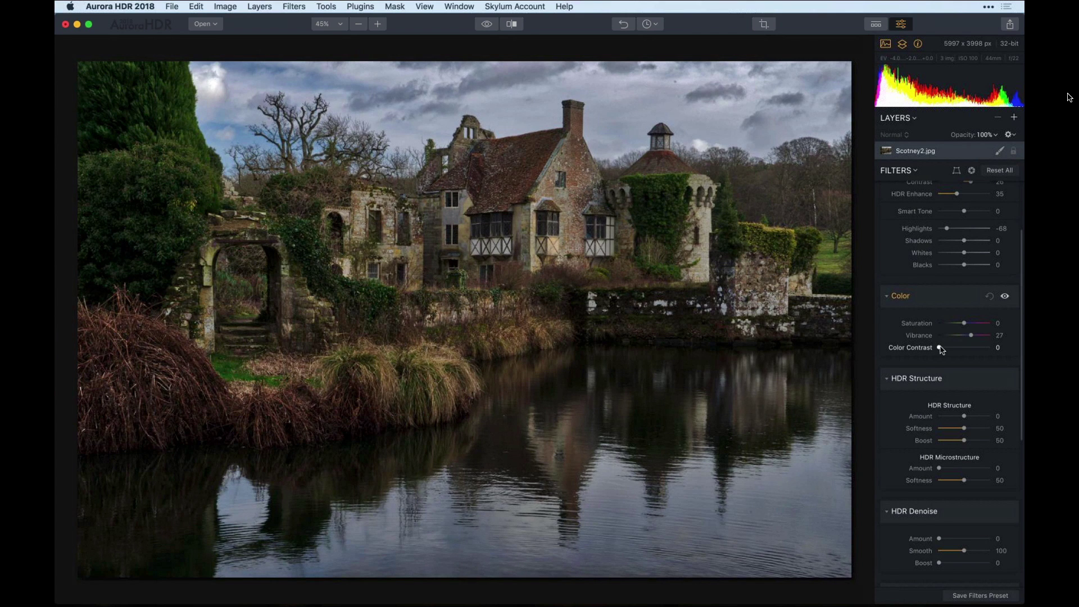
left_click_drag(941, 349, 959, 349)
left_click(1005, 296)
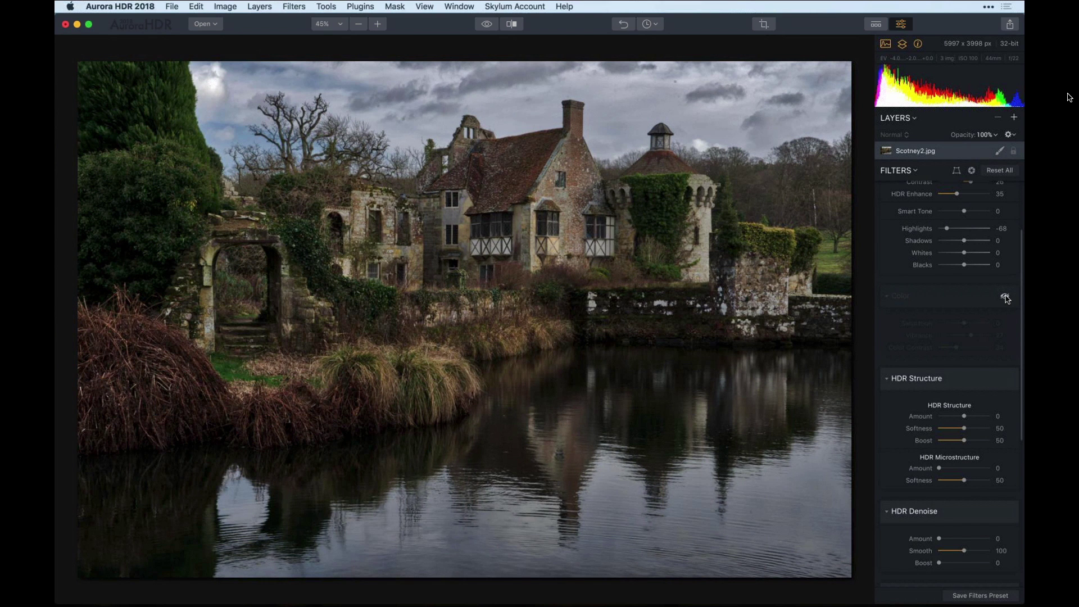
left_click(1005, 296)
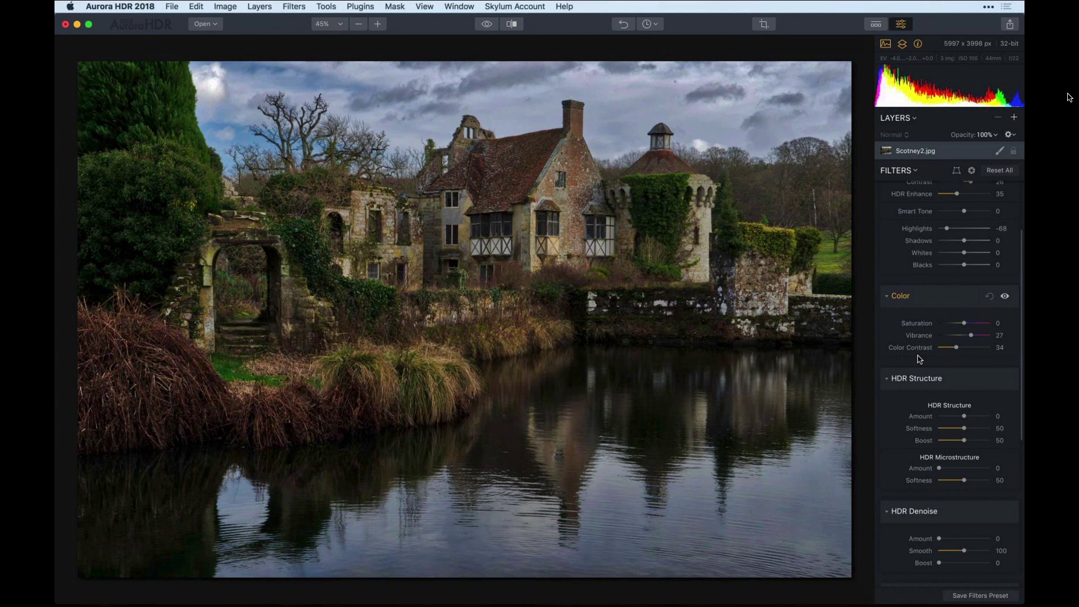
Set the Image Radiance Amount to 34 and compare the photo with and without that filter
scroll(920, 359, "down", 5)
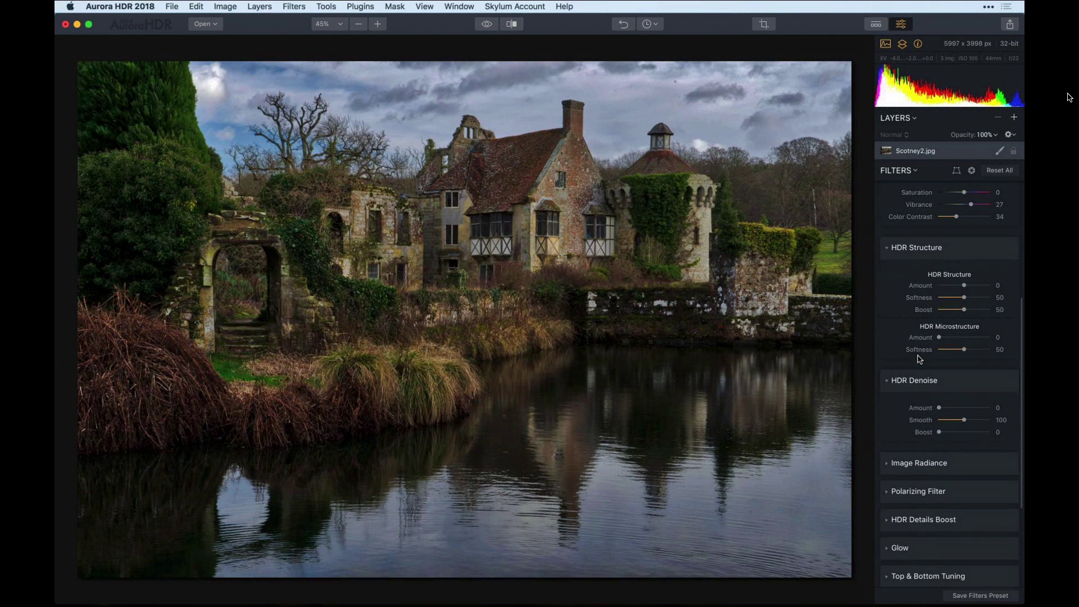
scroll(919, 360, "down", 4)
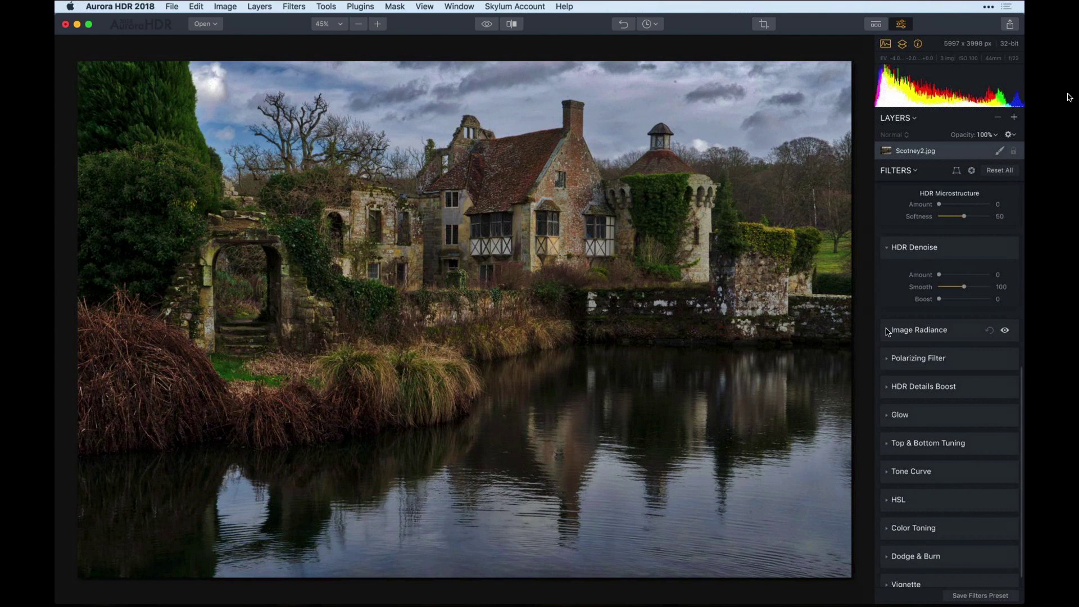
left_click(888, 330)
scroll(922, 365, "down", 2)
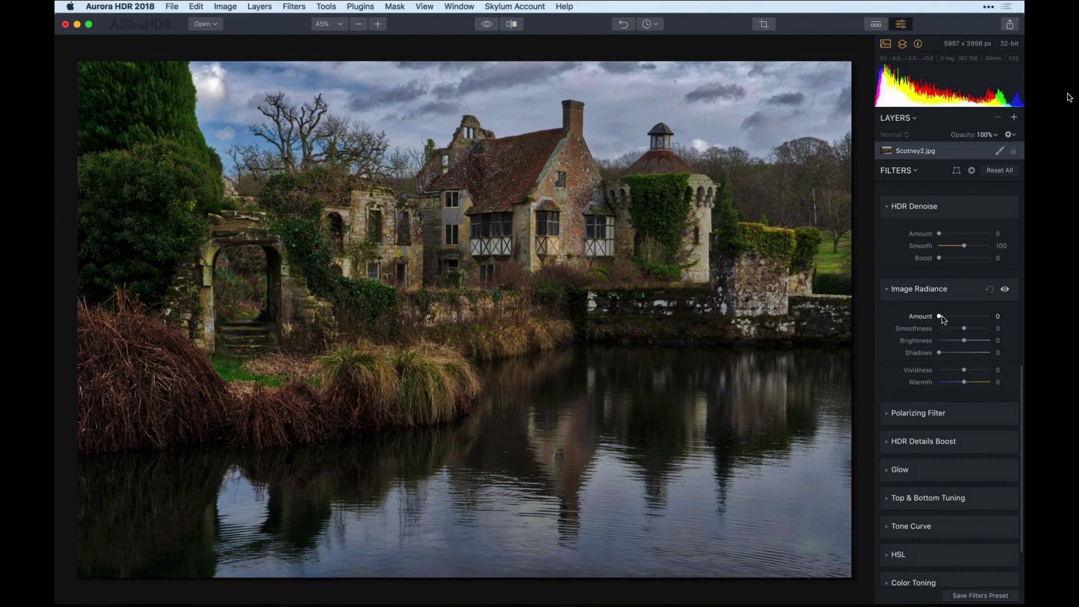
left_click_drag(941, 319, 945, 319)
left_click_drag(944, 319, 958, 318)
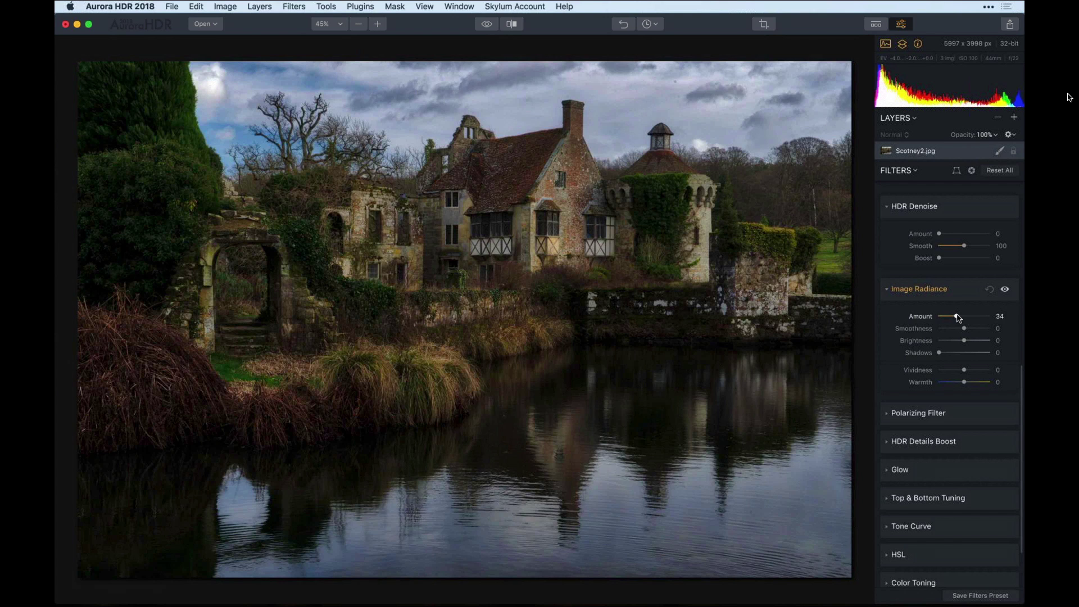
left_click(1005, 290)
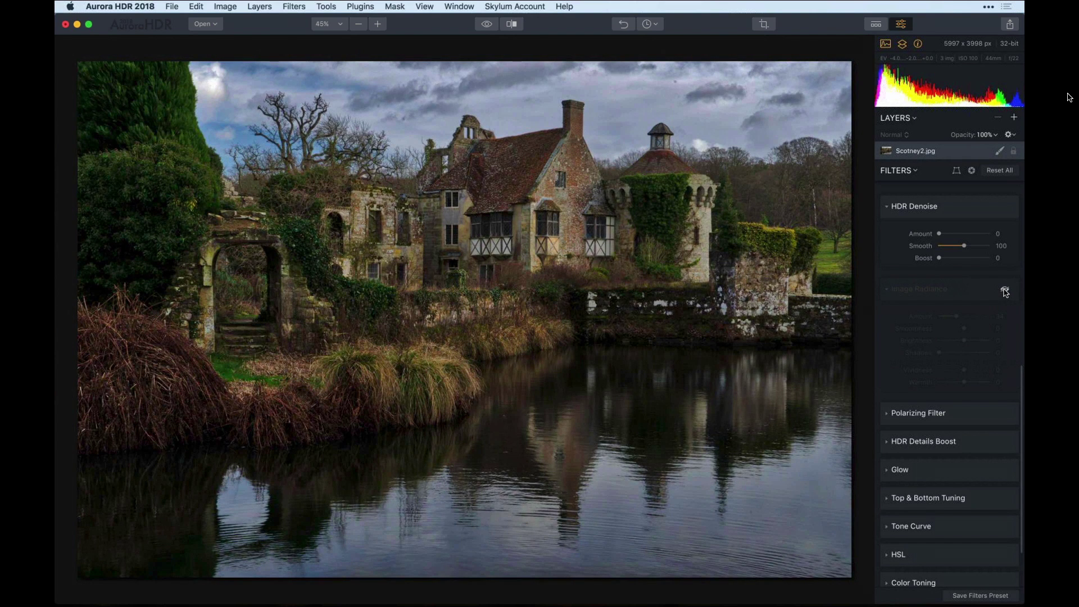
left_click(1005, 290)
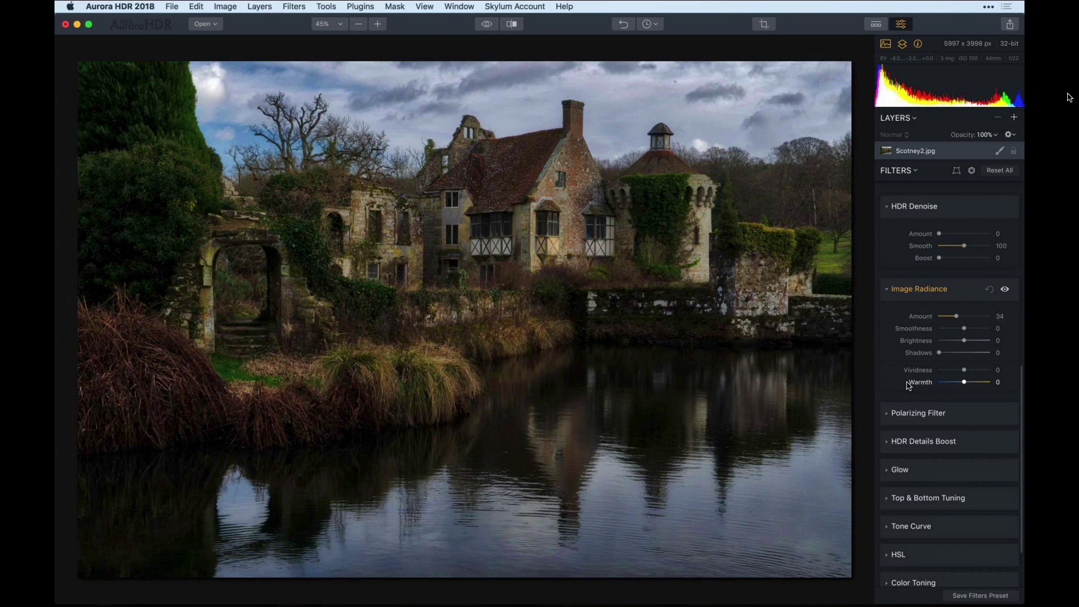
Set the Polarizing Filter Amount to 16
scroll(909, 382, "down", 3)
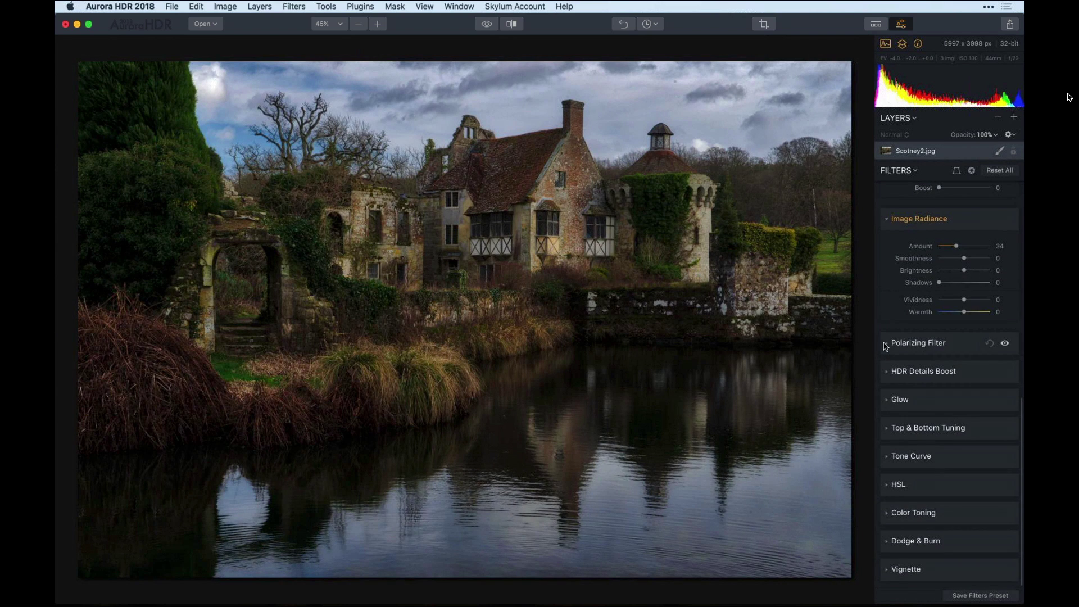
left_click(908, 349)
left_click_drag(940, 376, 950, 380)
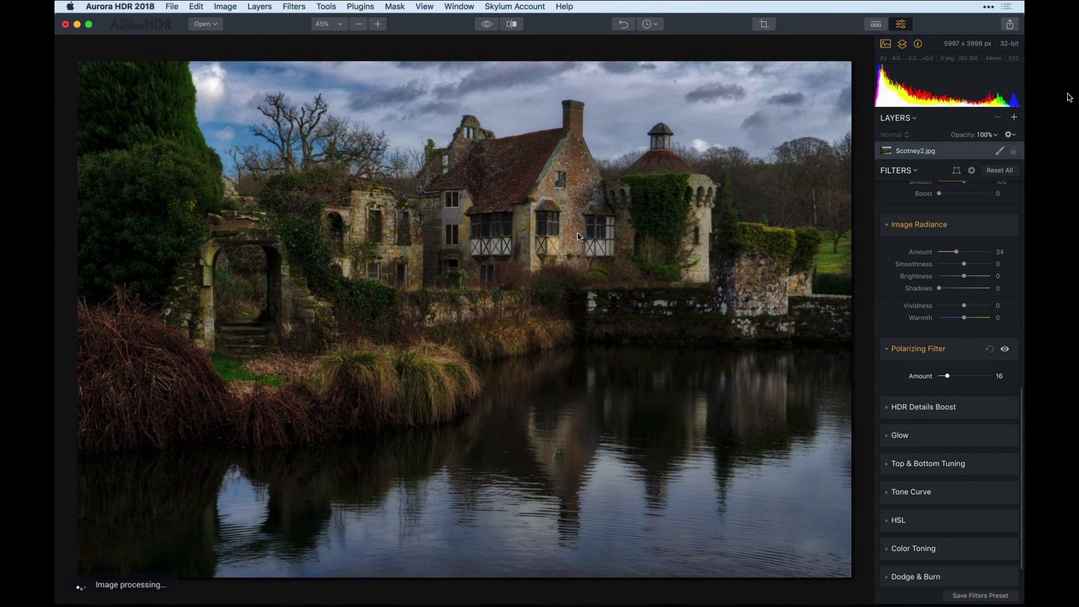
Revert the photo to its Original history state, and restore the latest Polarizing Filter state
left_click(651, 25)
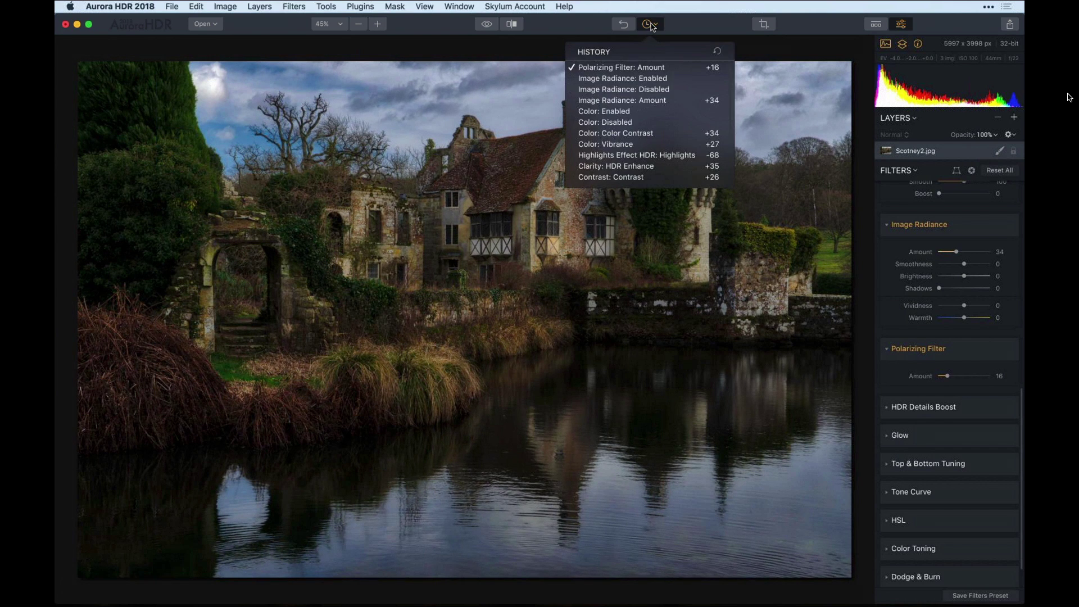
scroll(630, 129, "down", 3)
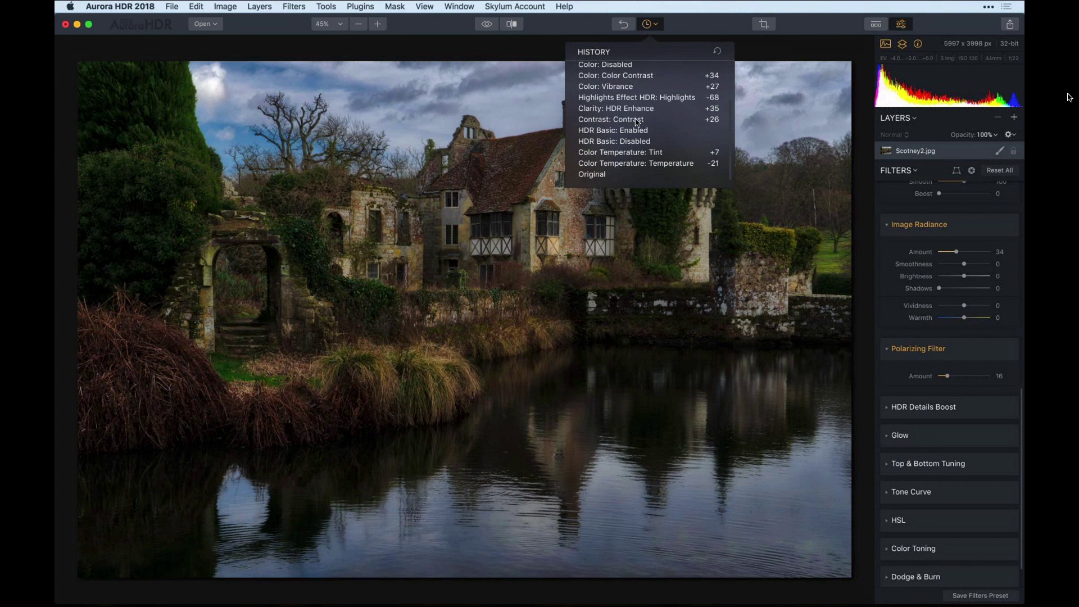
left_click(603, 176)
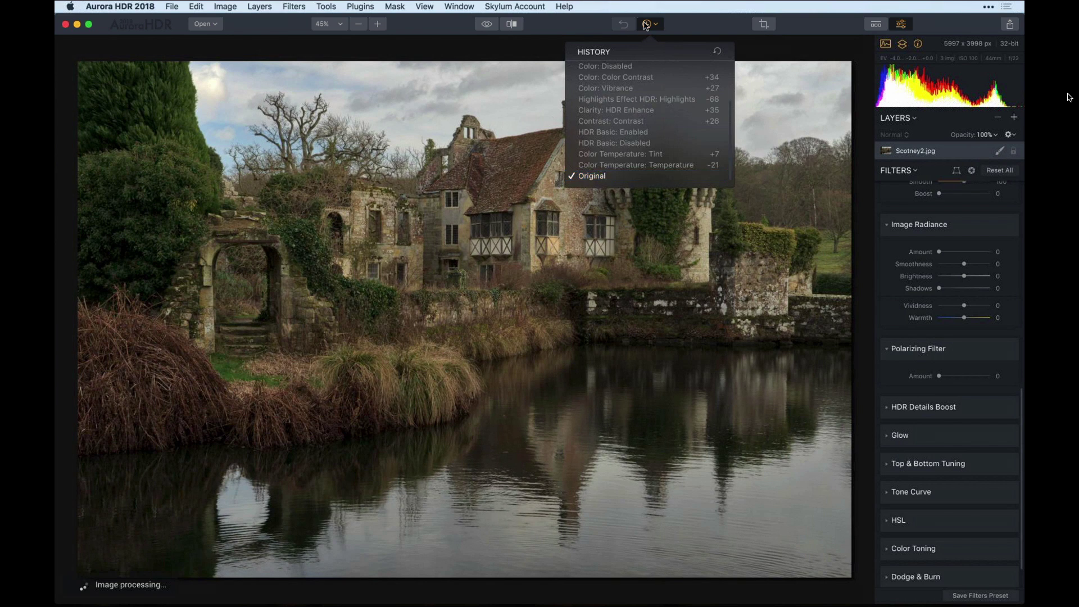
left_click(653, 25)
left_click(640, 120)
scroll(630, 107, "up", 3)
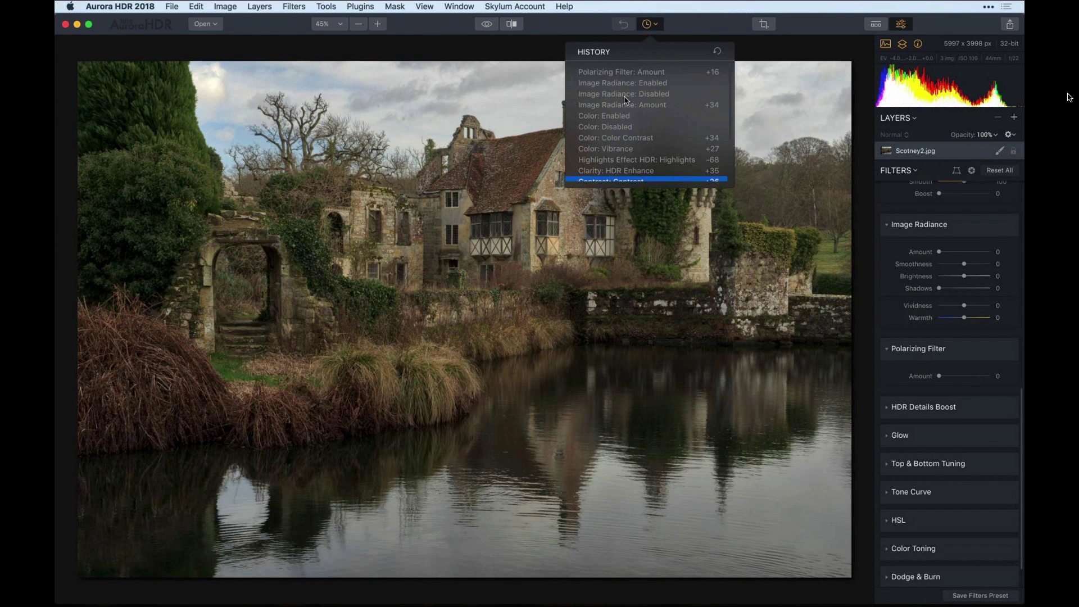
left_click(618, 72)
left_click(652, 24)
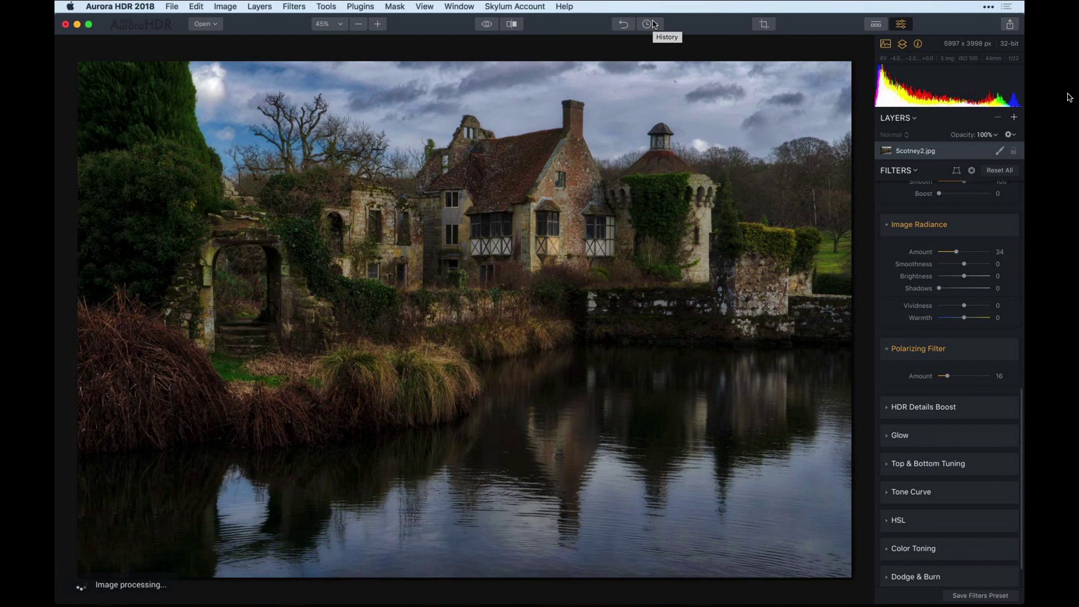
Preview the Color Vibrance, HDR Basic Enabled and Color Disabled history states, and return to the Polarizing Filter state
left_click(653, 24)
scroll(639, 131, "down", 3)
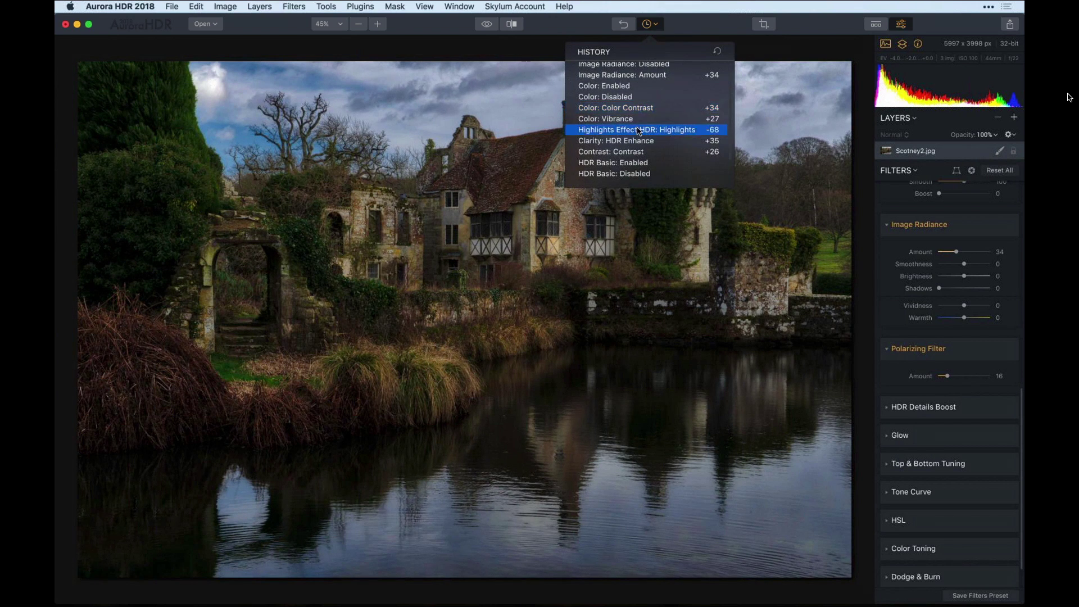
left_click(634, 121)
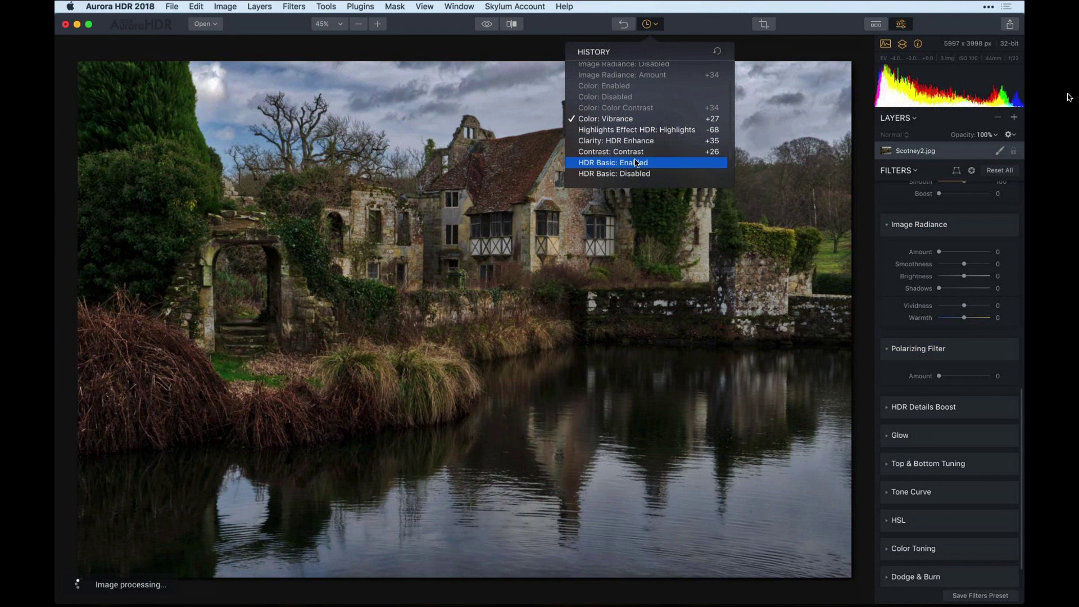
left_click(637, 163)
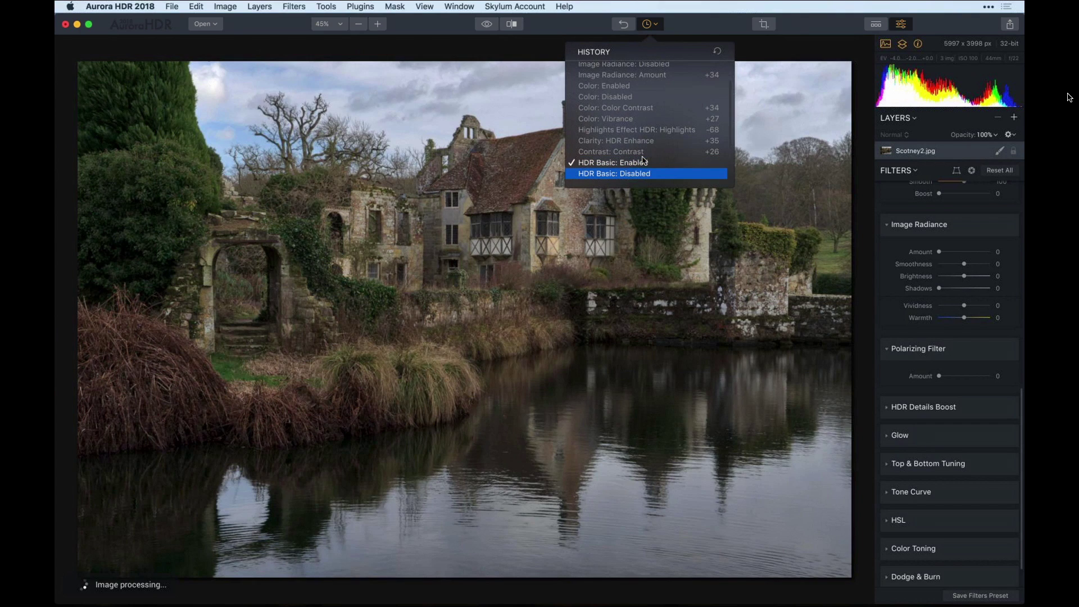
scroll(635, 141, "up", 2)
left_click(629, 120)
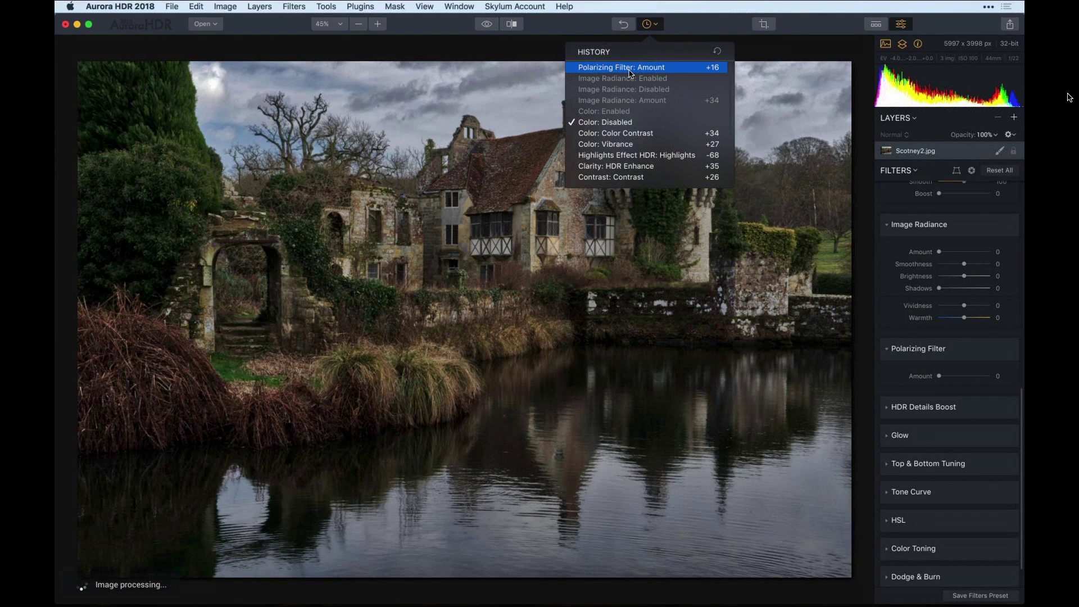
left_click(631, 72)
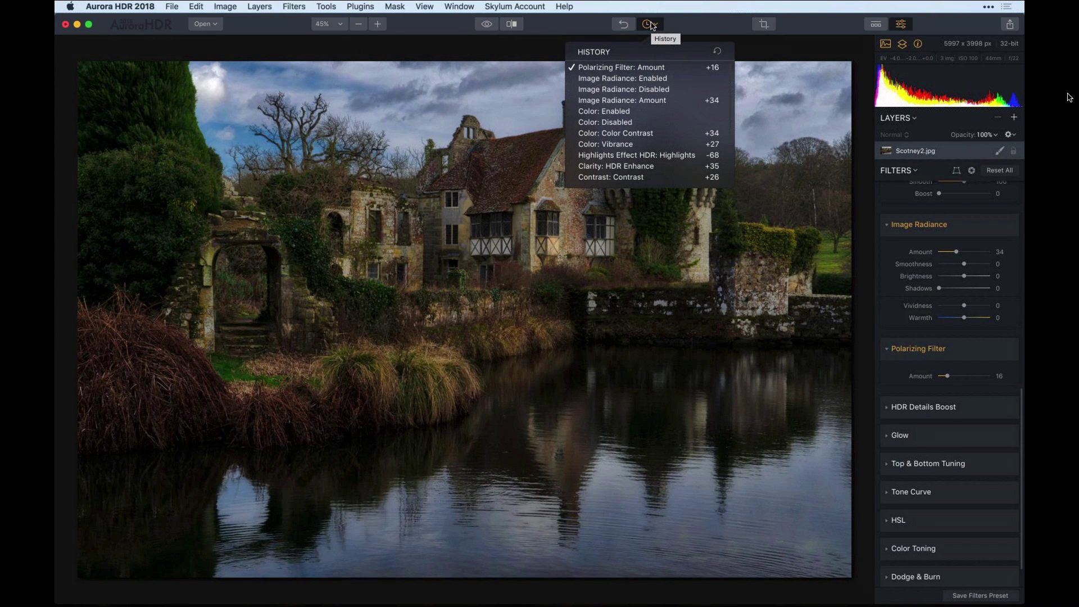
Roll the edit history back to the Color Contrast +34 state and check the Color filter's settings
left_click(634, 134)
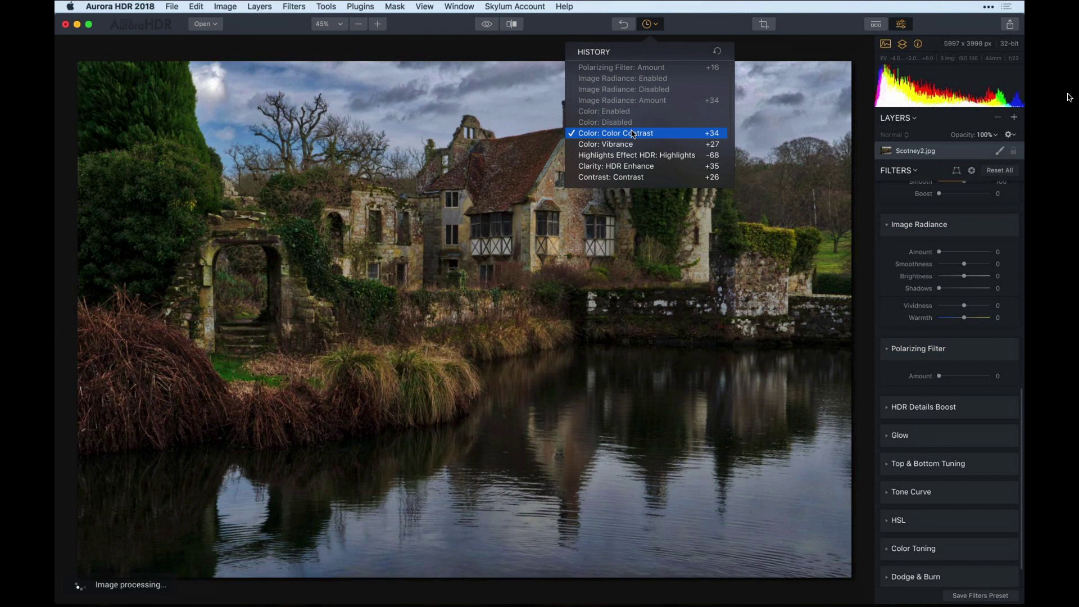
left_click(651, 24)
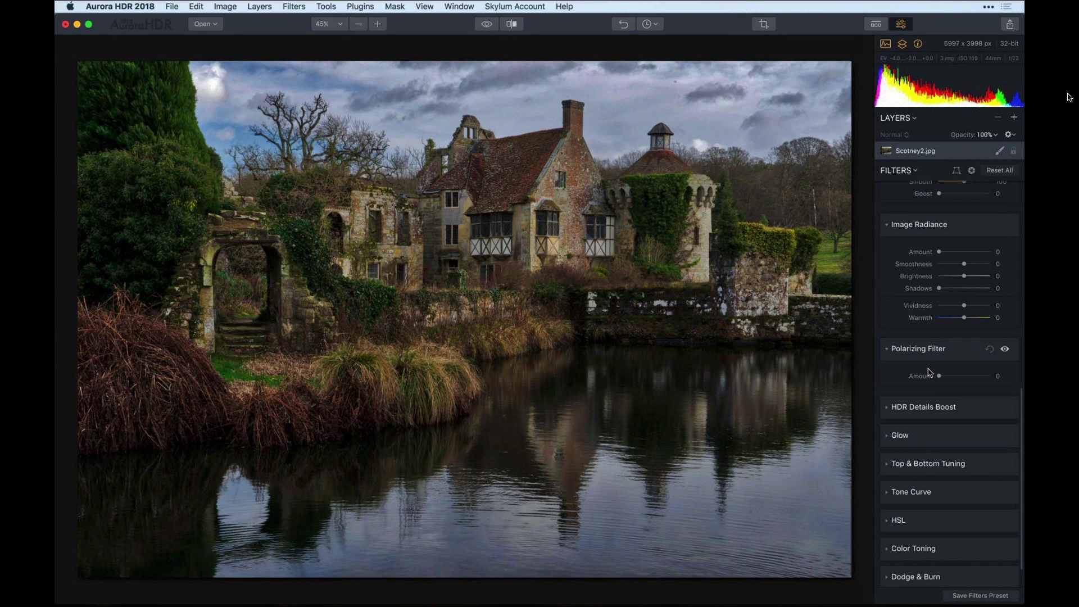
scroll(929, 372, "up", 10)
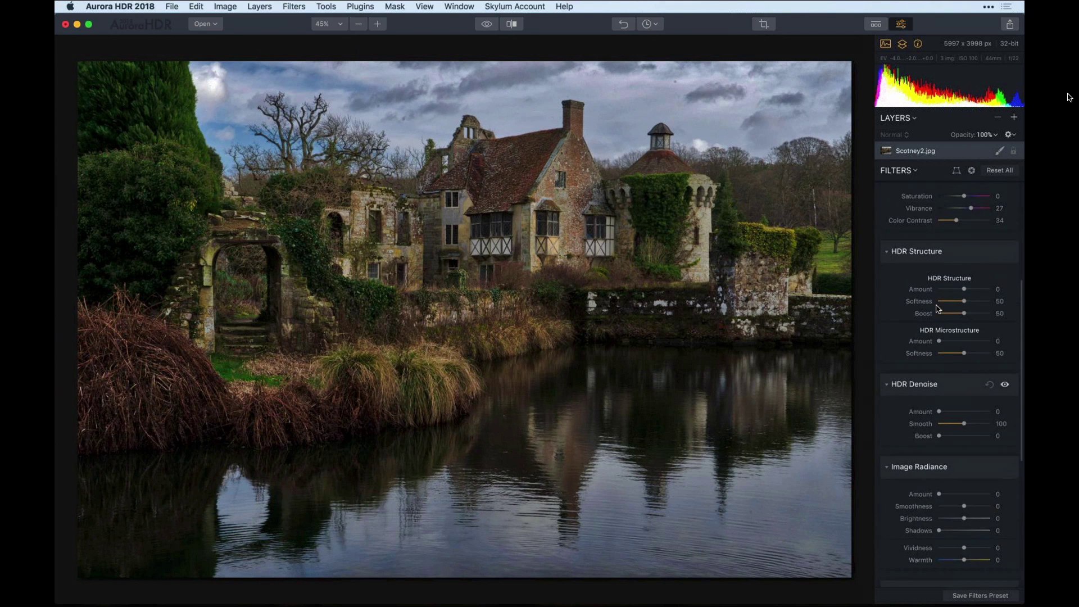
scroll(938, 308, "up", 3)
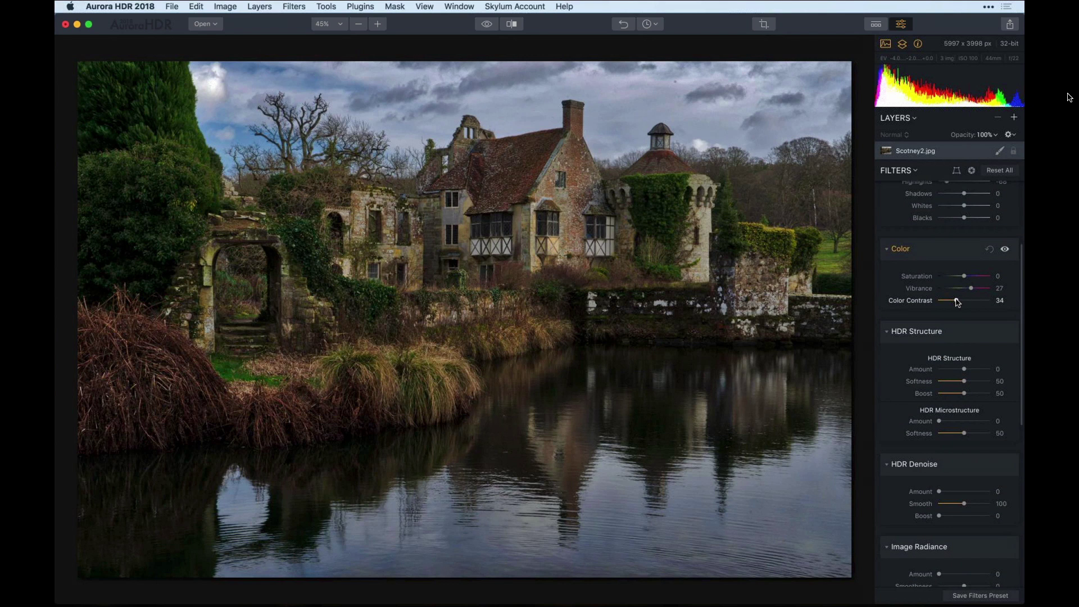
Set the Color filter's Color Contrast to 57, Vibrance to 35 and Saturation to 8, and check the history entries
left_click_drag(957, 302, 967, 280)
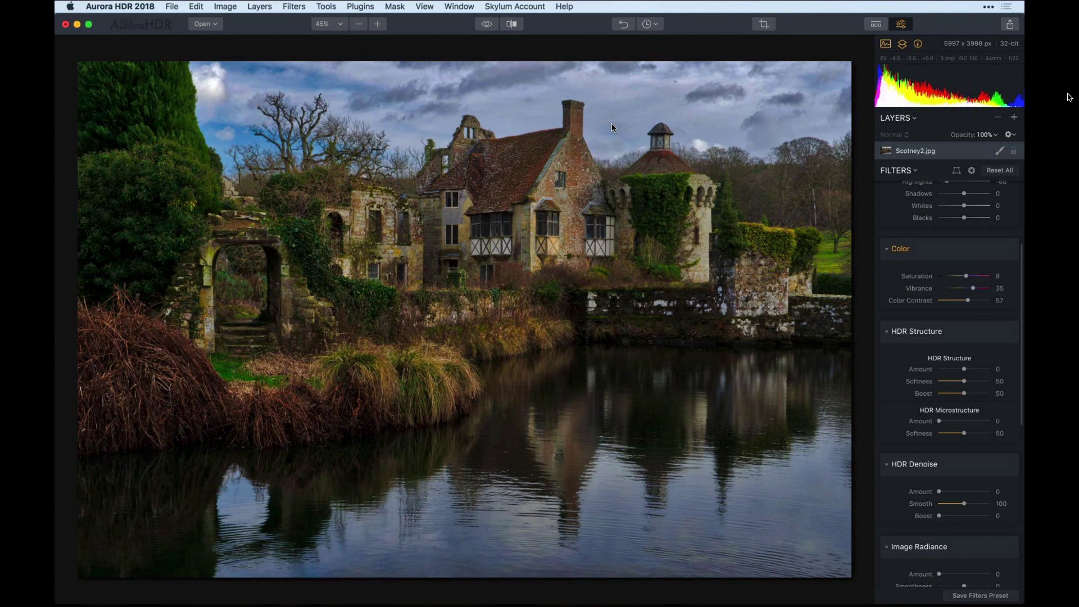
left_click(650, 23)
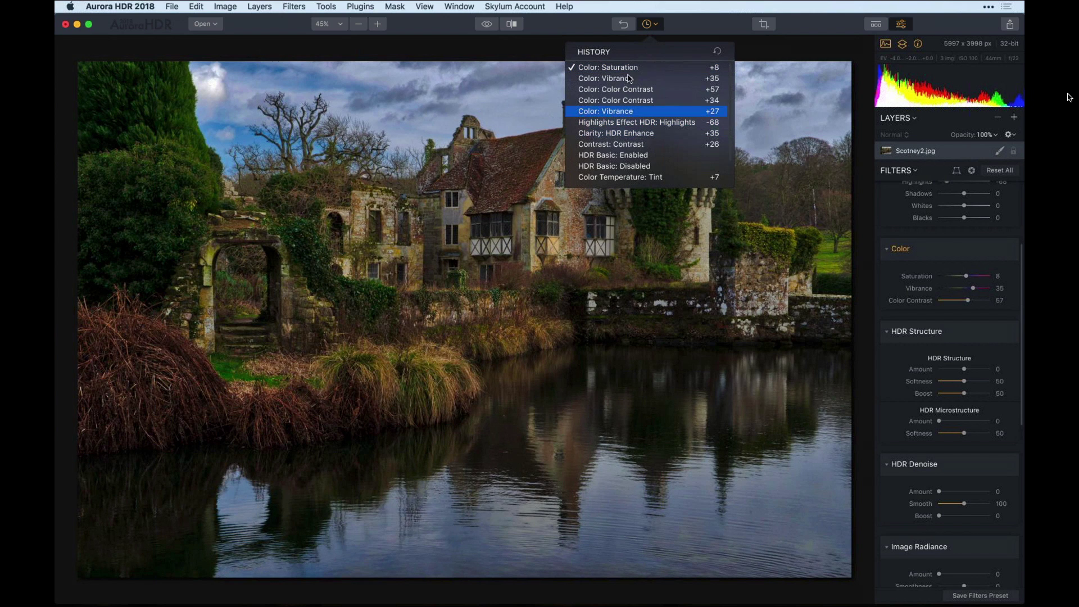
left_click(651, 28)
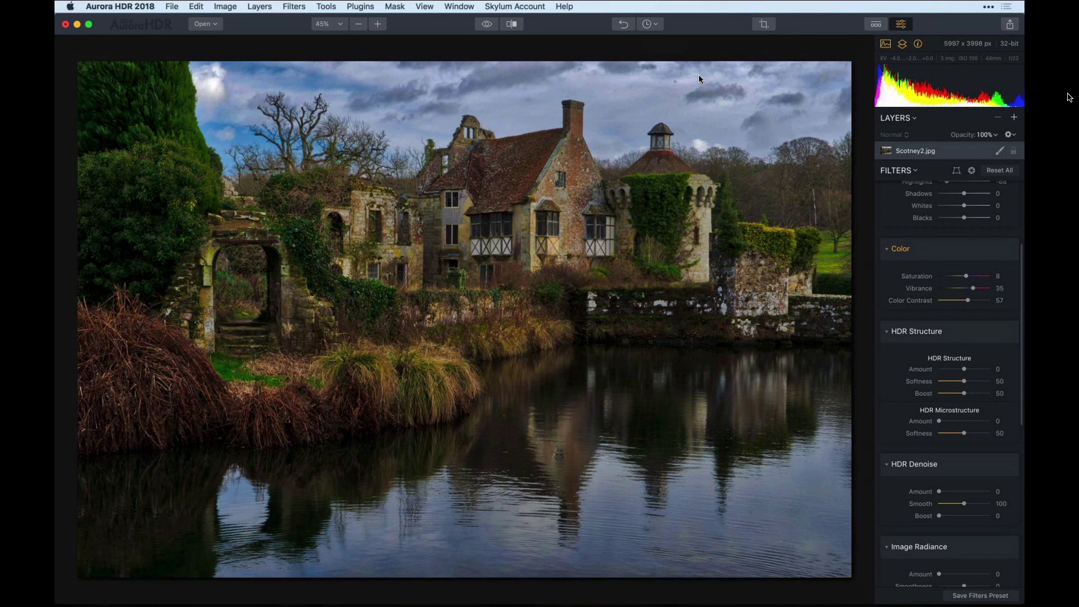
Set the Image Radiance Amount to 31 and the Polarizing Filter Amount to 19
scroll(905, 340, "down", 5)
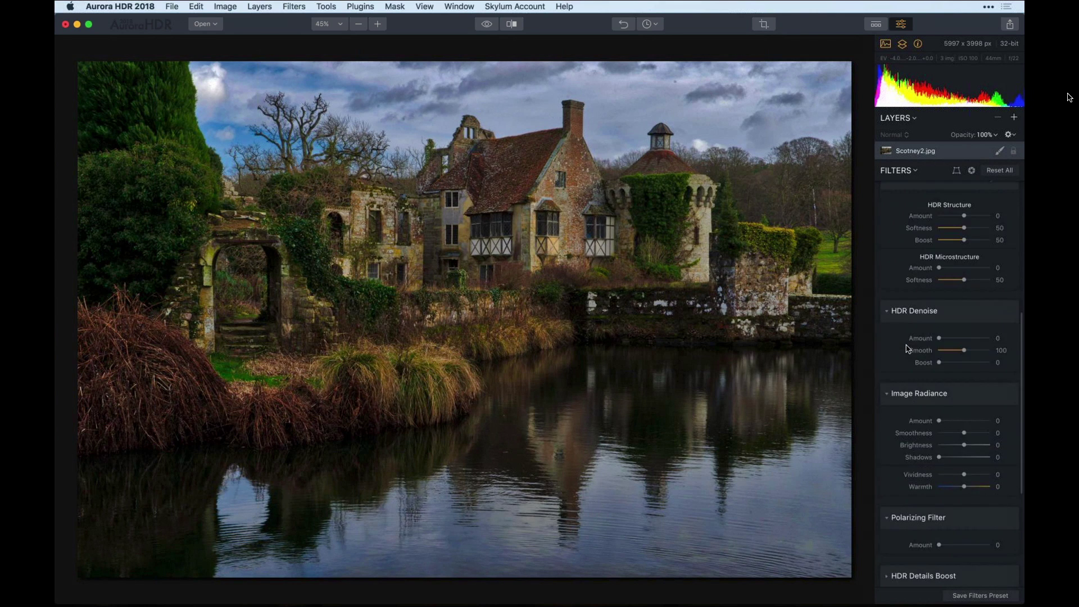
scroll(906, 349, "down", 4)
left_click(949, 296)
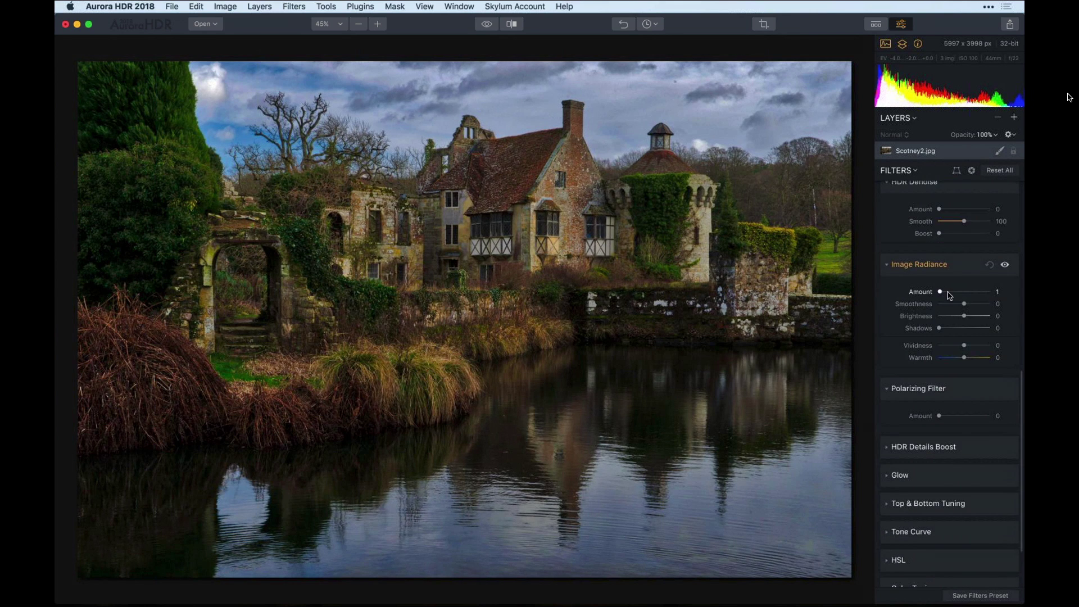
left_click_drag(950, 296, 955, 296)
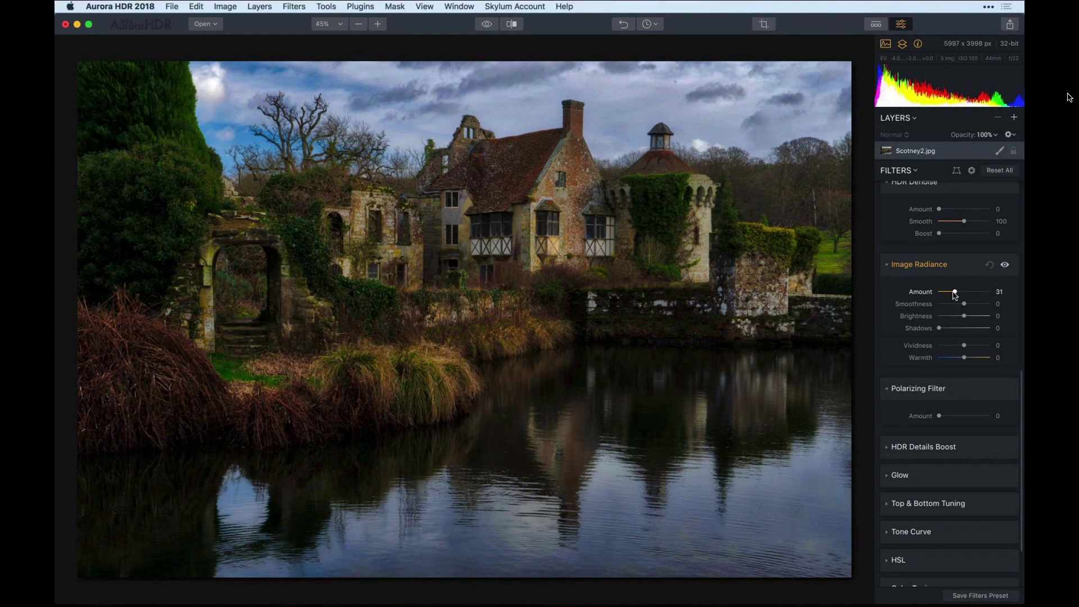
left_click_drag(938, 416, 948, 415)
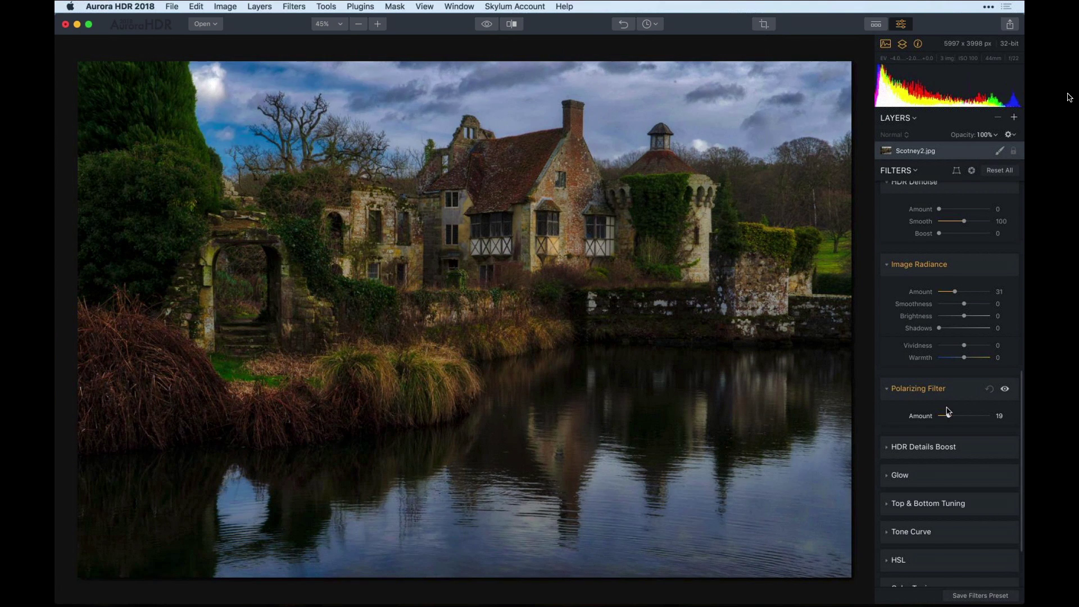
Set Smart Tone to 14 in the basic HDR settings
scroll(948, 412, "up", 10)
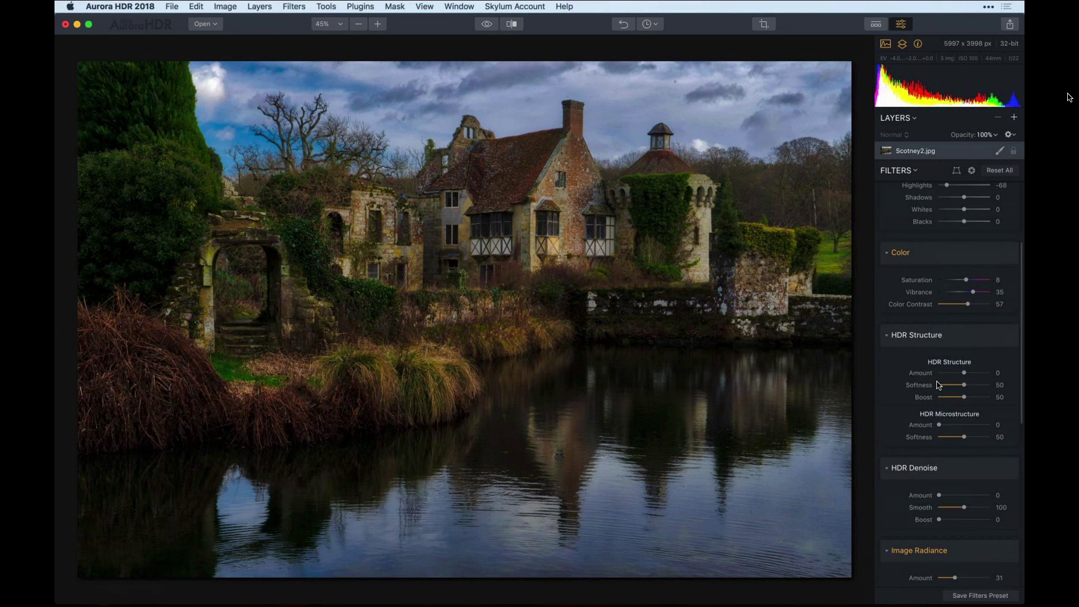
scroll(939, 385, "up", 2)
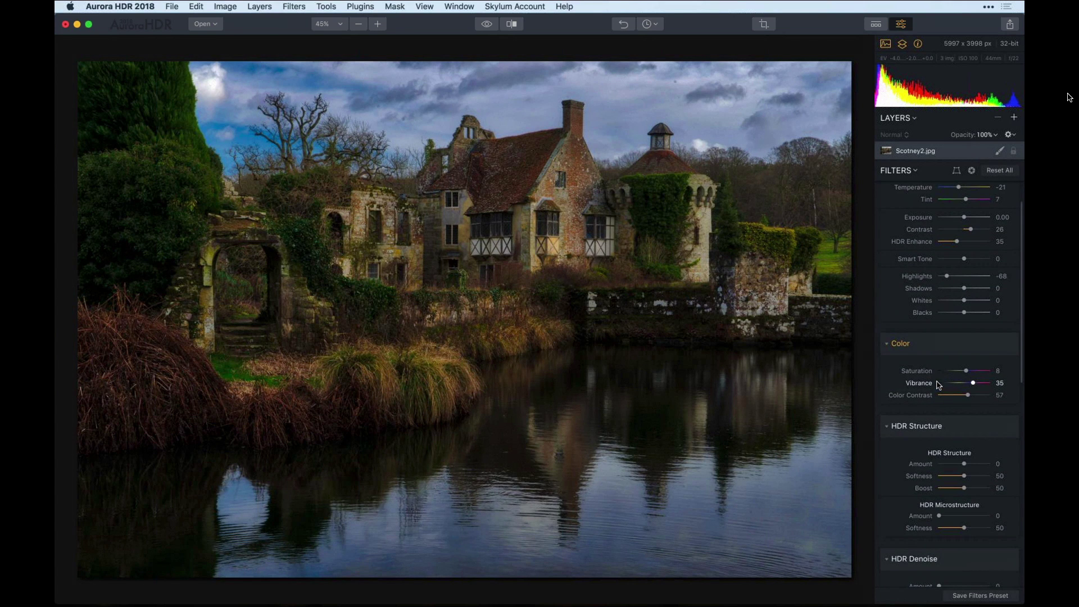
scroll(938, 385, "up", 1)
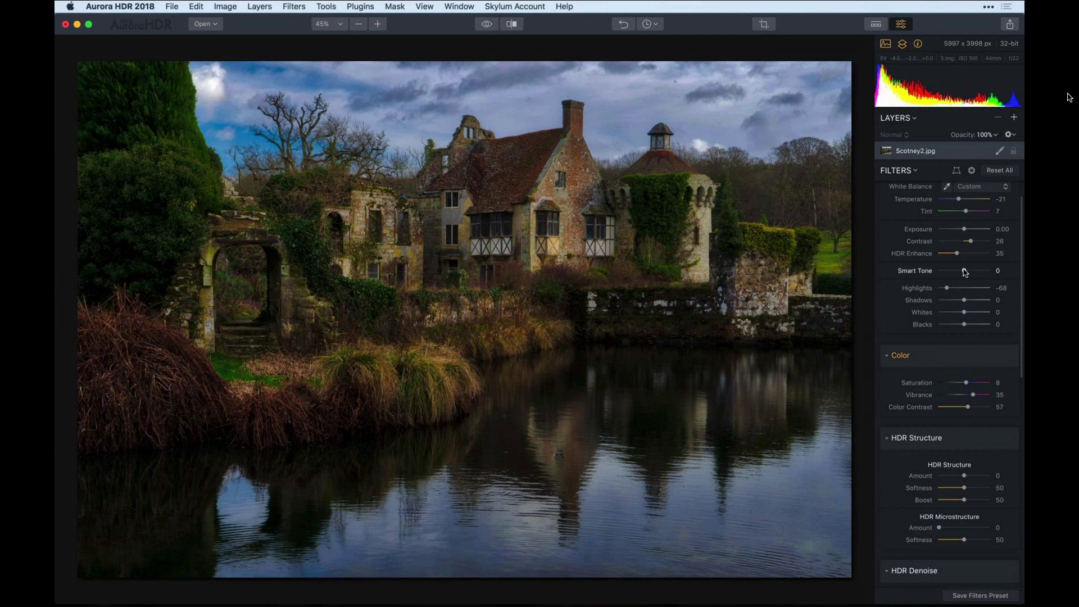
left_click_drag(965, 273, 969, 272)
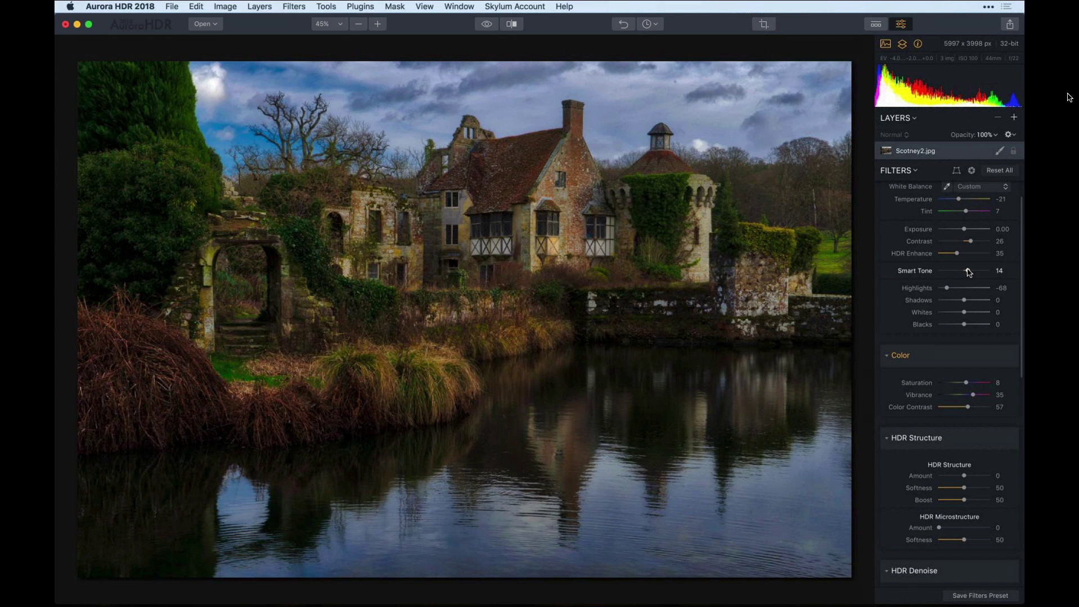
Review the recorded edit history from the latest Smart Tone change down to the Original state
scroll(954, 320, "down", 5)
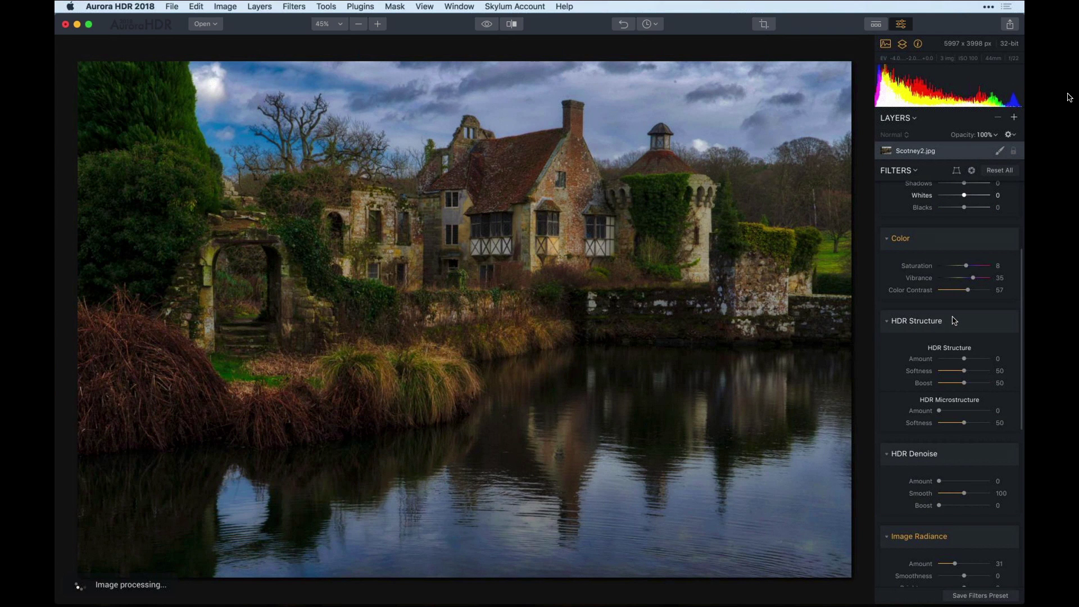
scroll(954, 321, "down", 15)
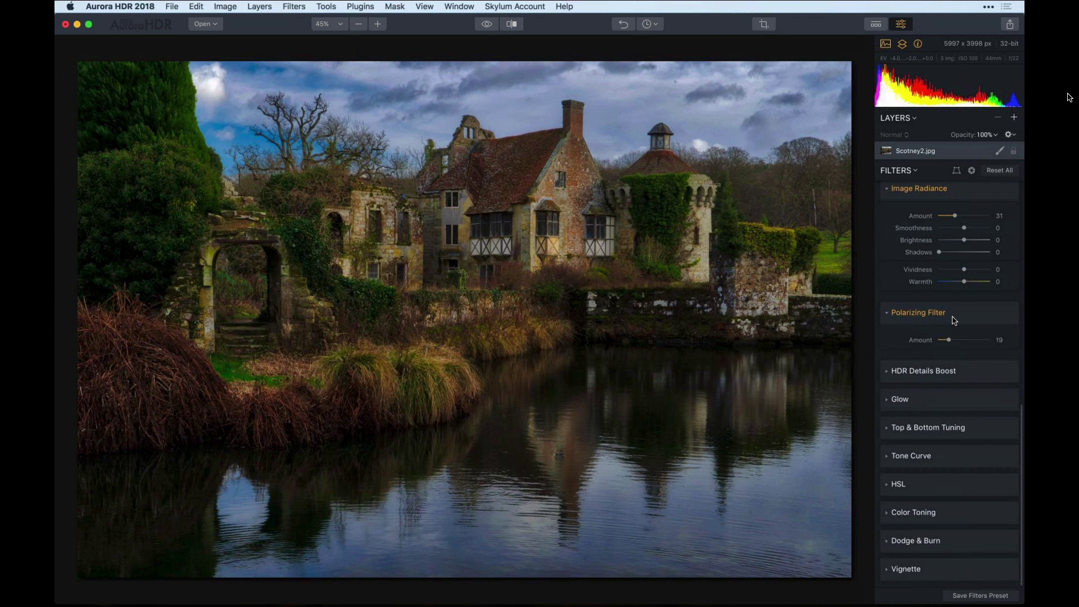
left_click(649, 25)
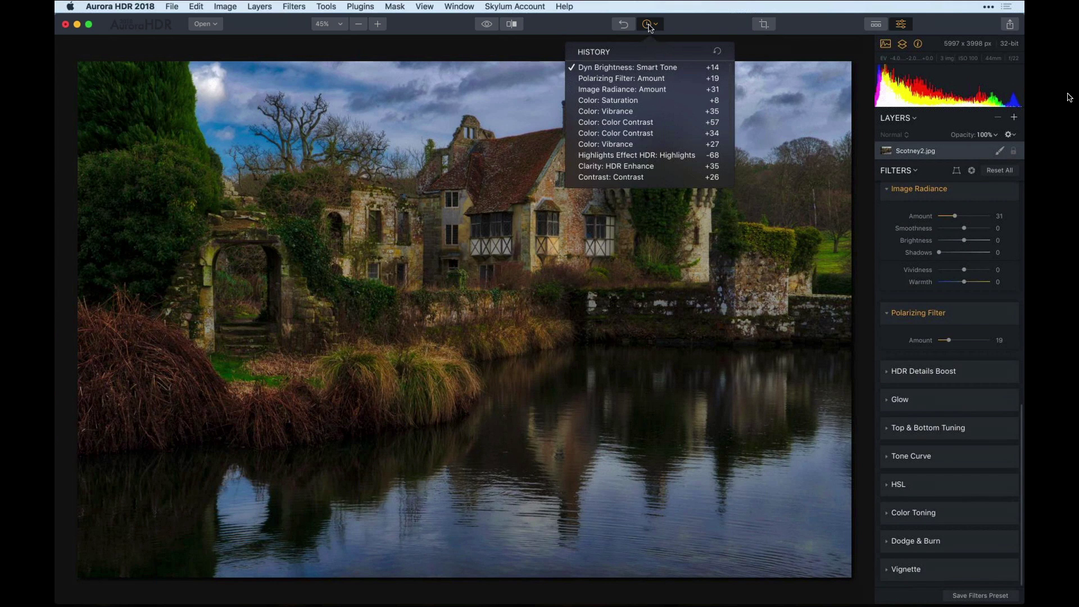
scroll(661, 110, "down", 5)
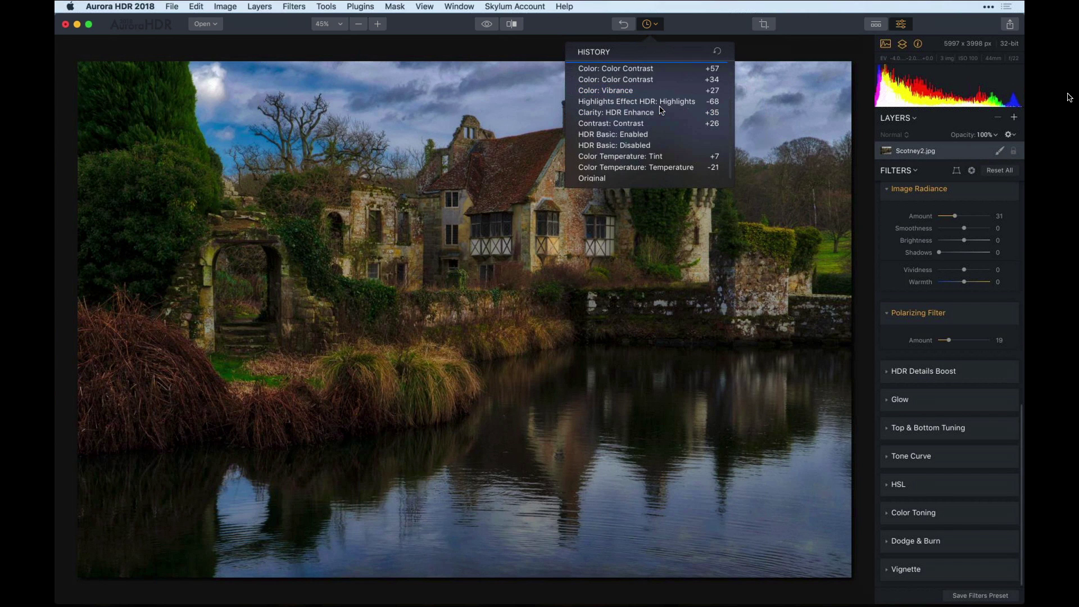
scroll(661, 110, "up", 5)
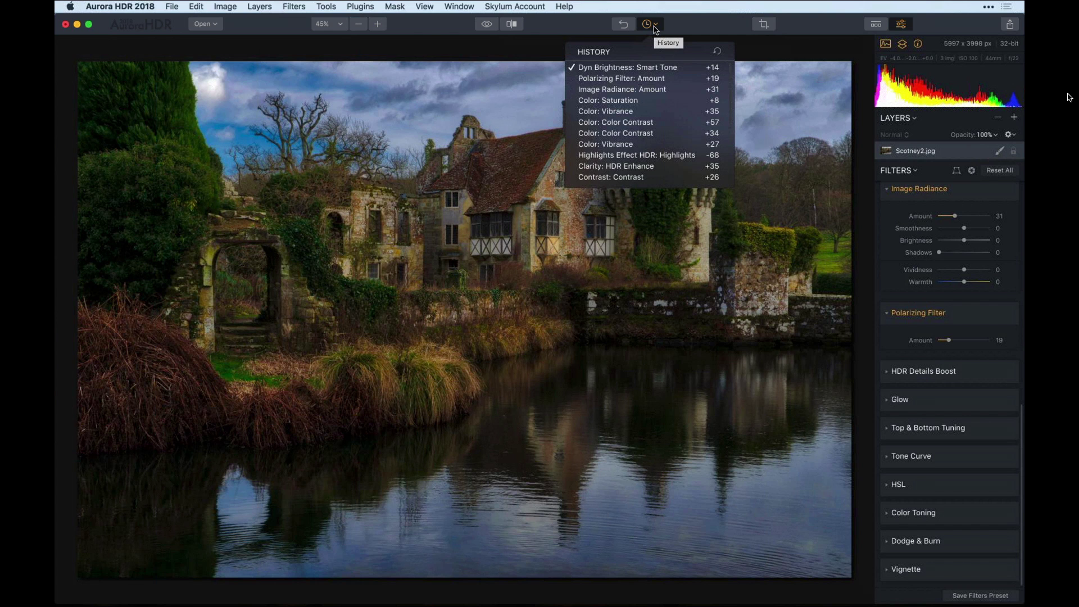
left_click(655, 26)
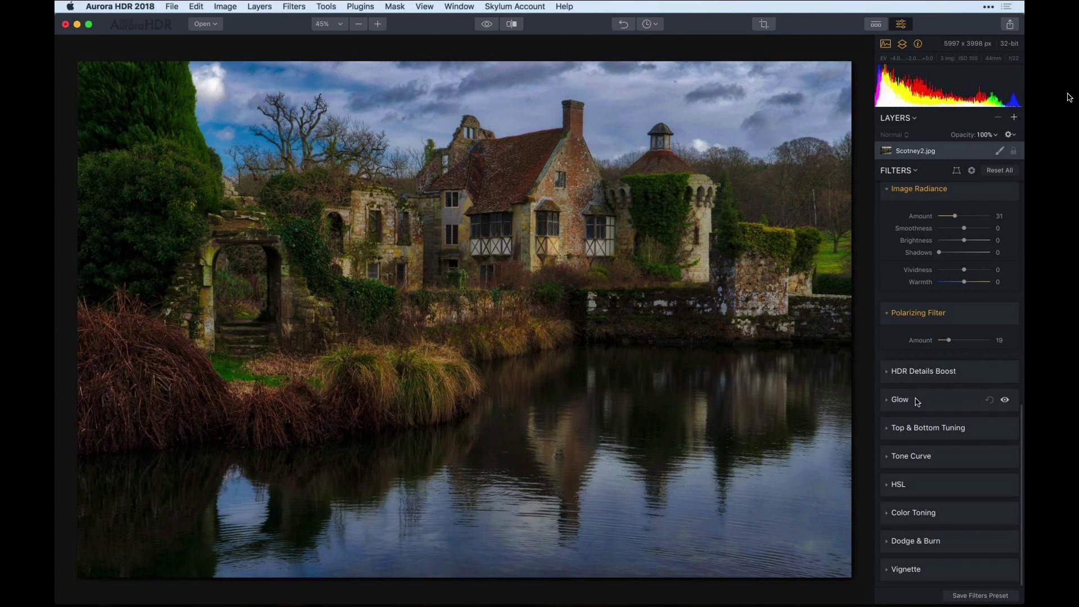
Open the Top & Bottom Tuning filter and position its orientation lines along the far waterline at Horizontal Shift 51
left_click(912, 431)
scroll(911, 431, "down", 4)
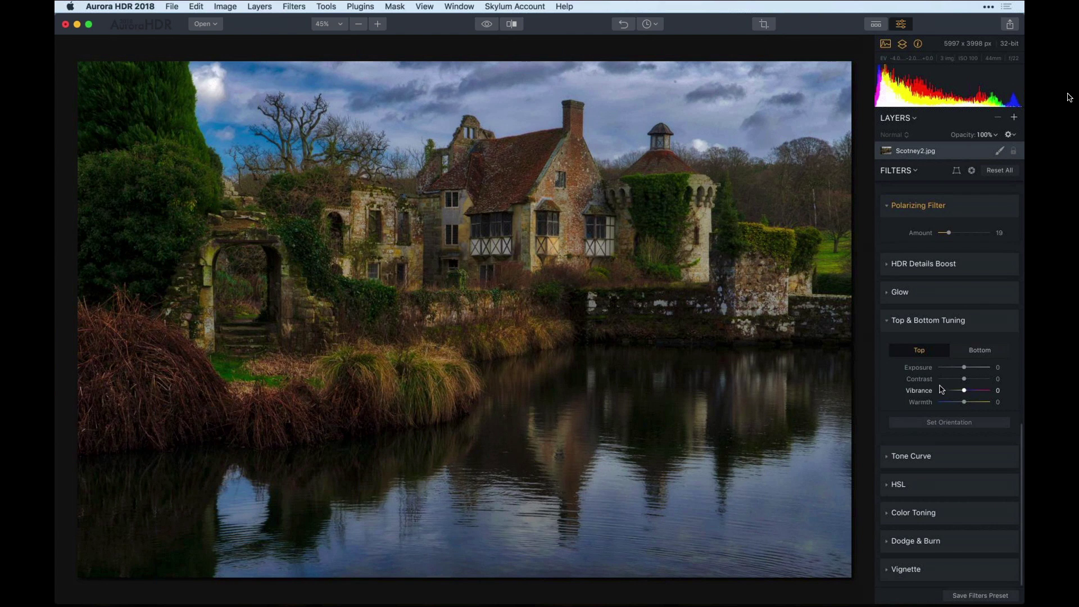
left_click(949, 425)
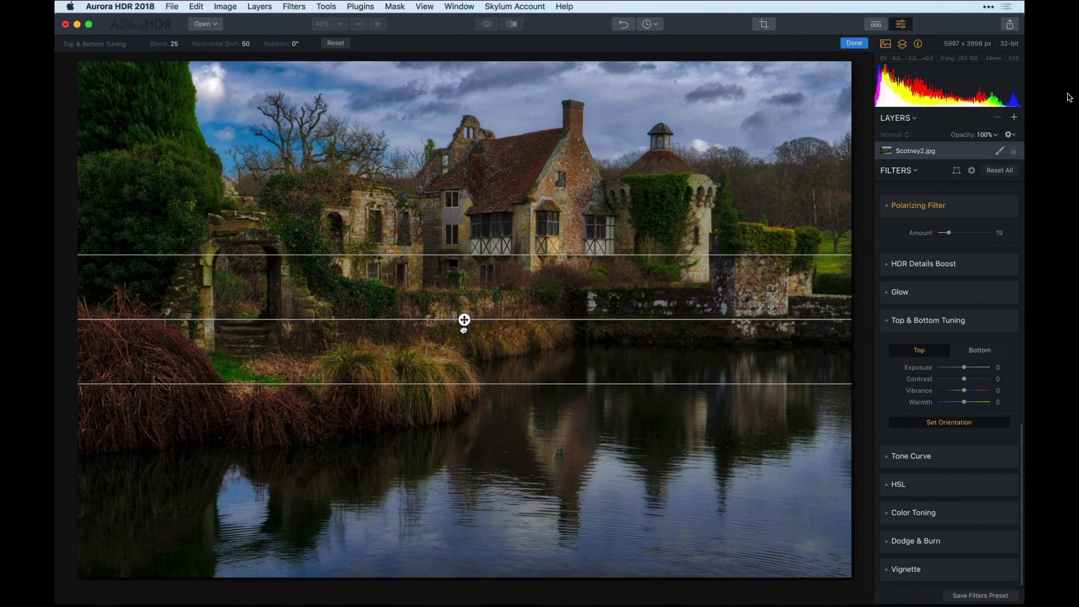
left_click_drag(463, 330, 462, 179)
left_click_drag(478, 415, 473, 308)
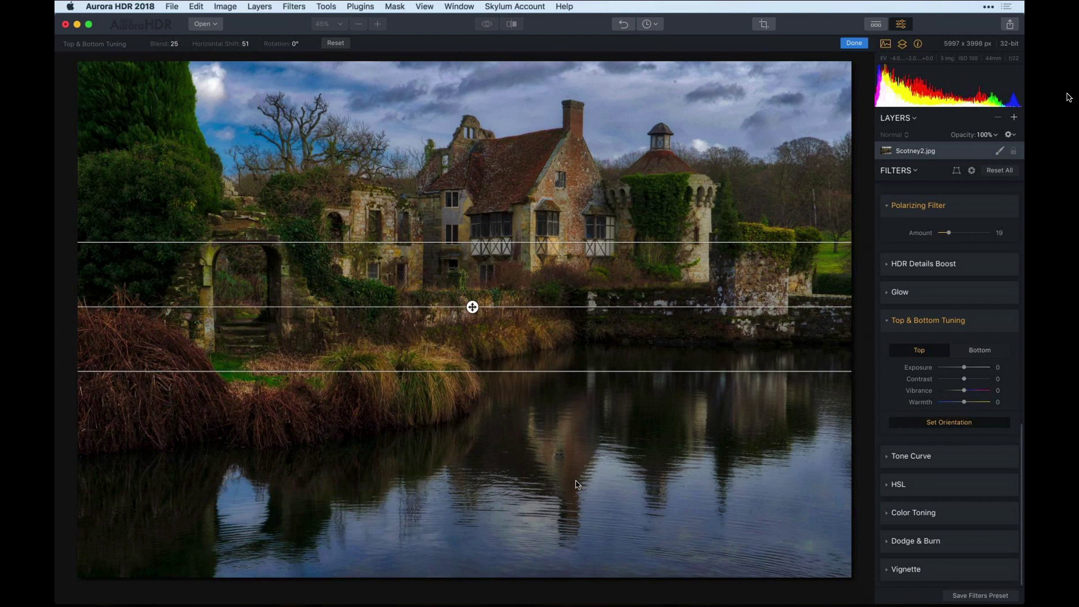
left_click(921, 424)
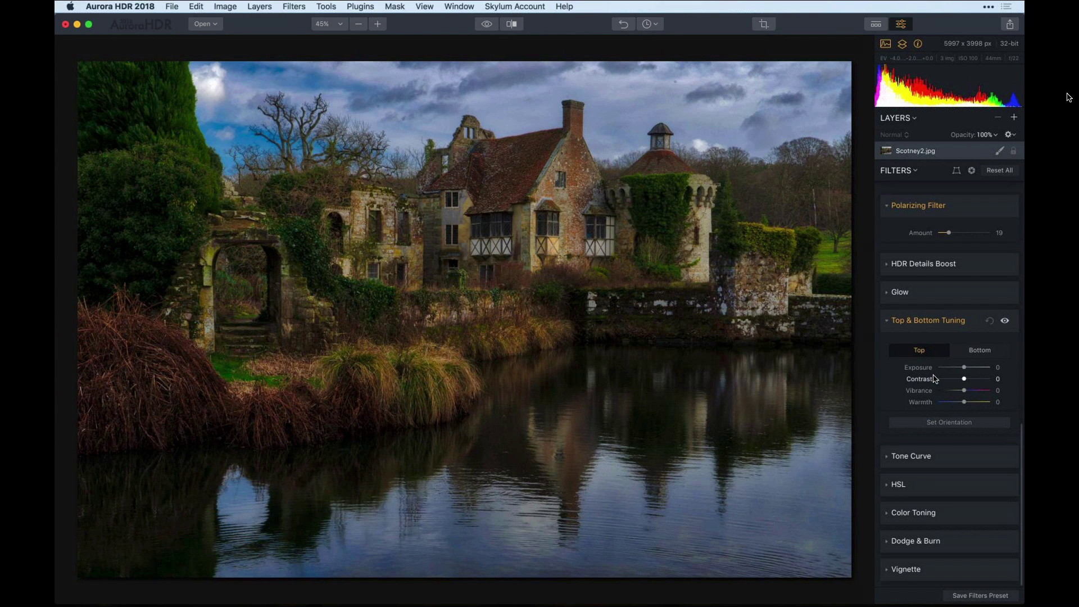
Set the Top tuning's Contrast to 16 and Warmth to -14, and compare the photo with the filter off and on
left_click_drag(964, 378, 960, 403)
left_click(965, 402)
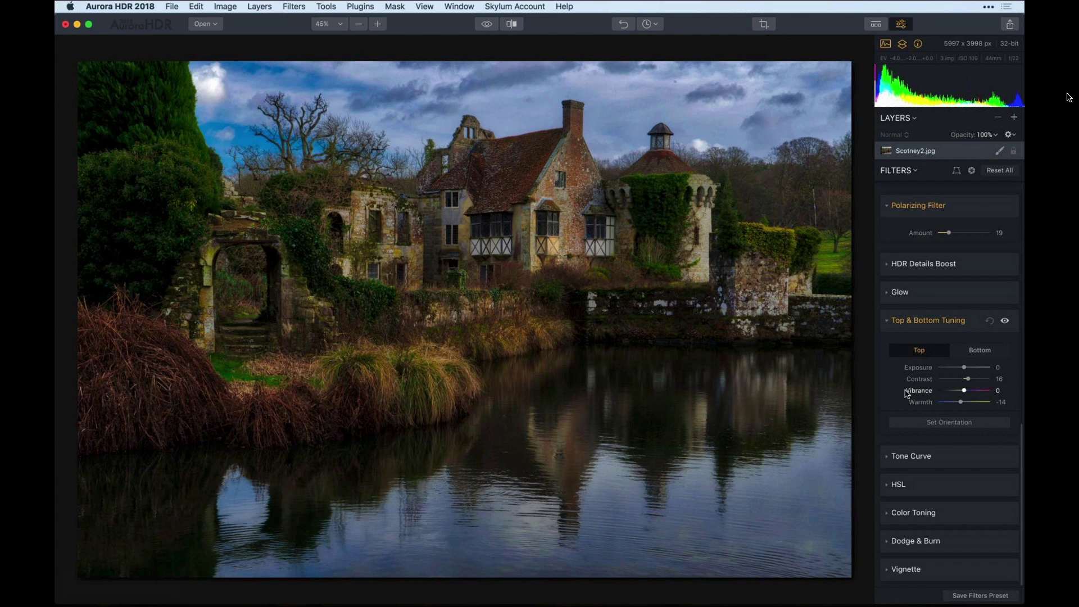
left_click(1005, 322)
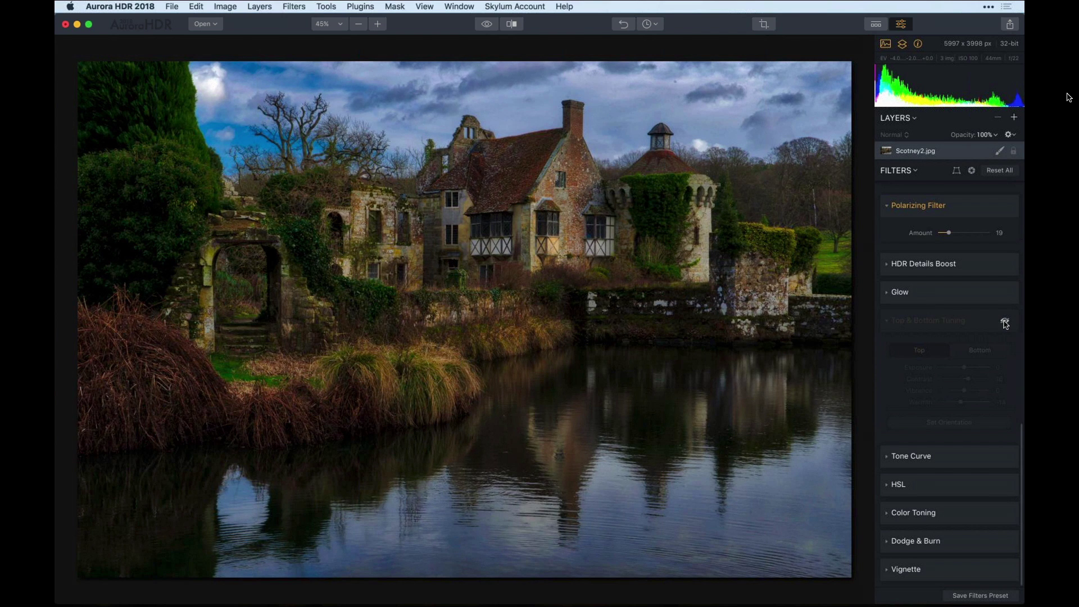
left_click(1005, 322)
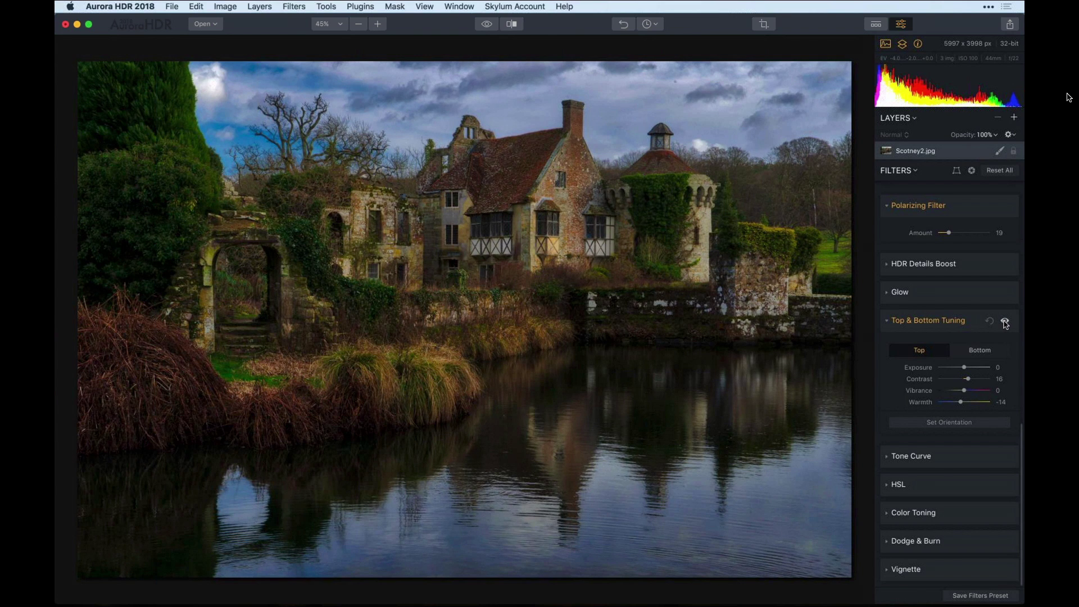
Set the Bottom tuning's Exposure to 23, Contrast to 12 and Warmth to -22
left_click(977, 351)
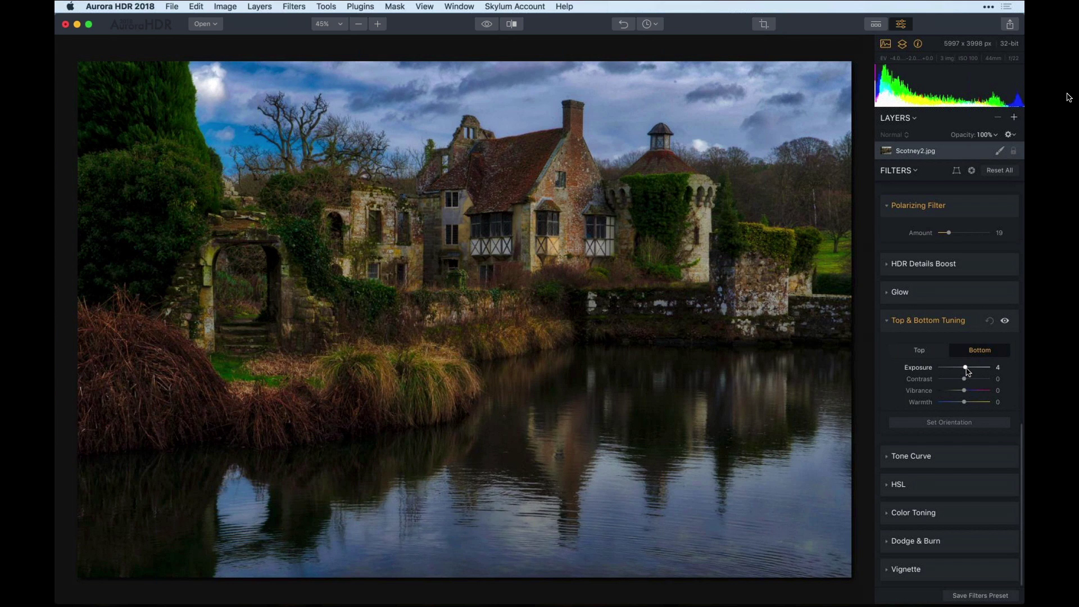
left_click_drag(966, 368, 972, 372)
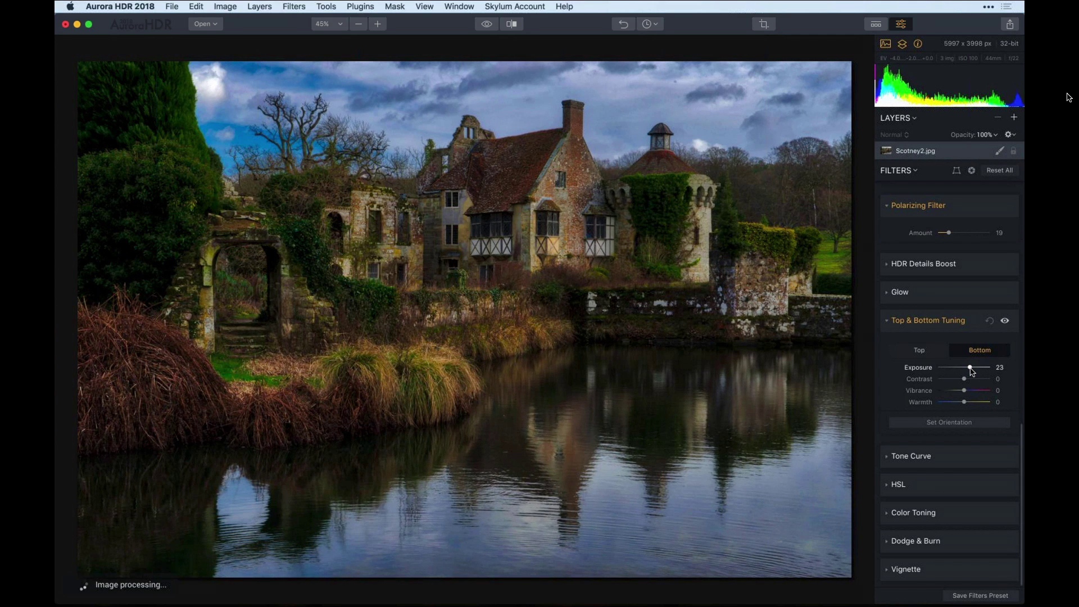
left_click_drag(965, 380, 968, 381)
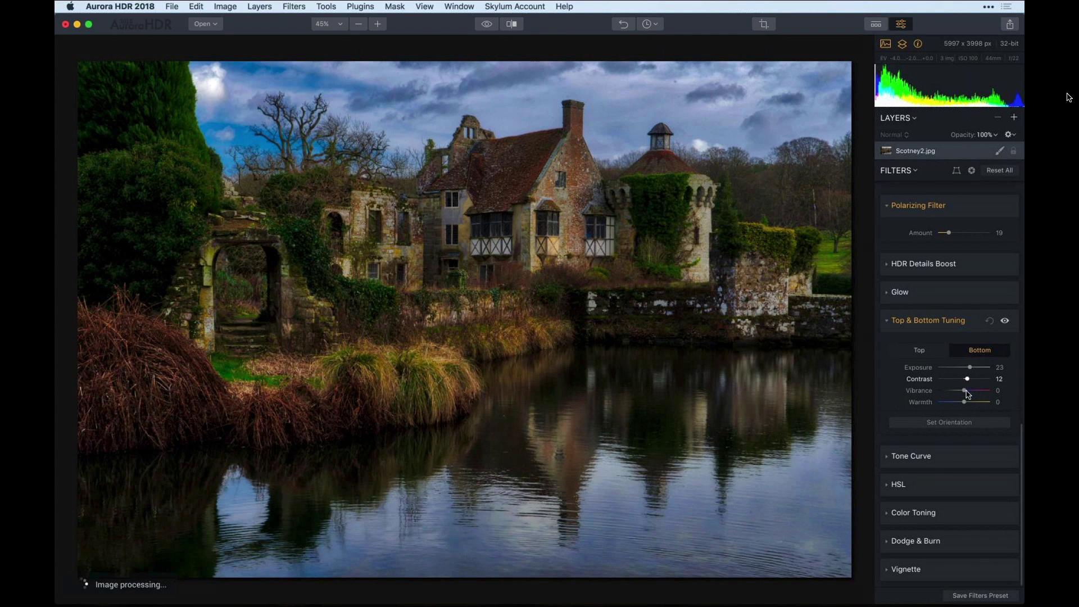
left_click_drag(964, 405, 959, 405)
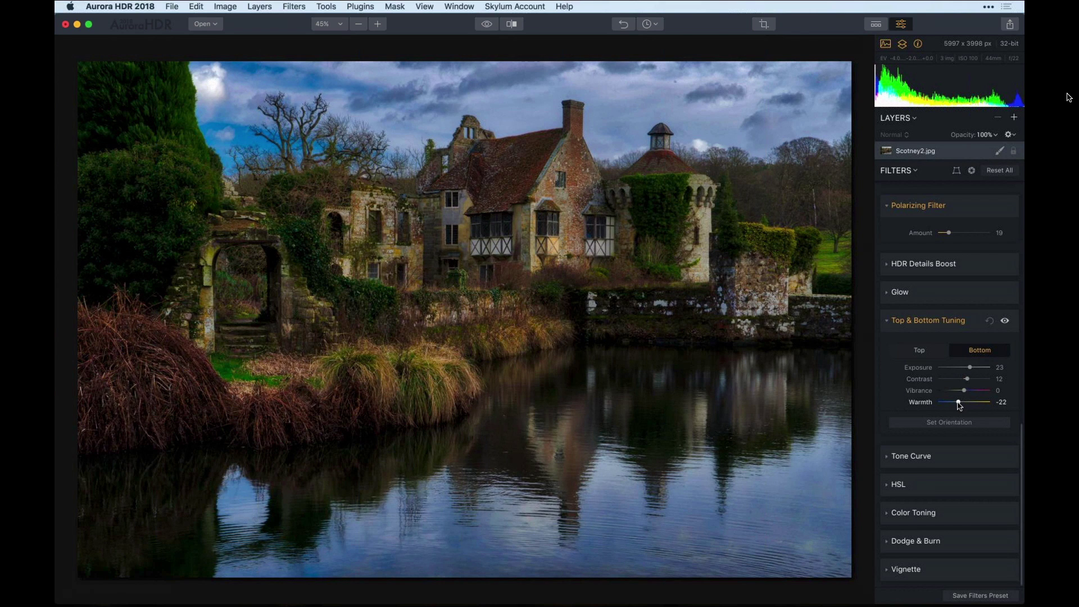
Compare the photo with and without Top & Bottom Tuning twice, leaving the filter enabled
left_click(1005, 322)
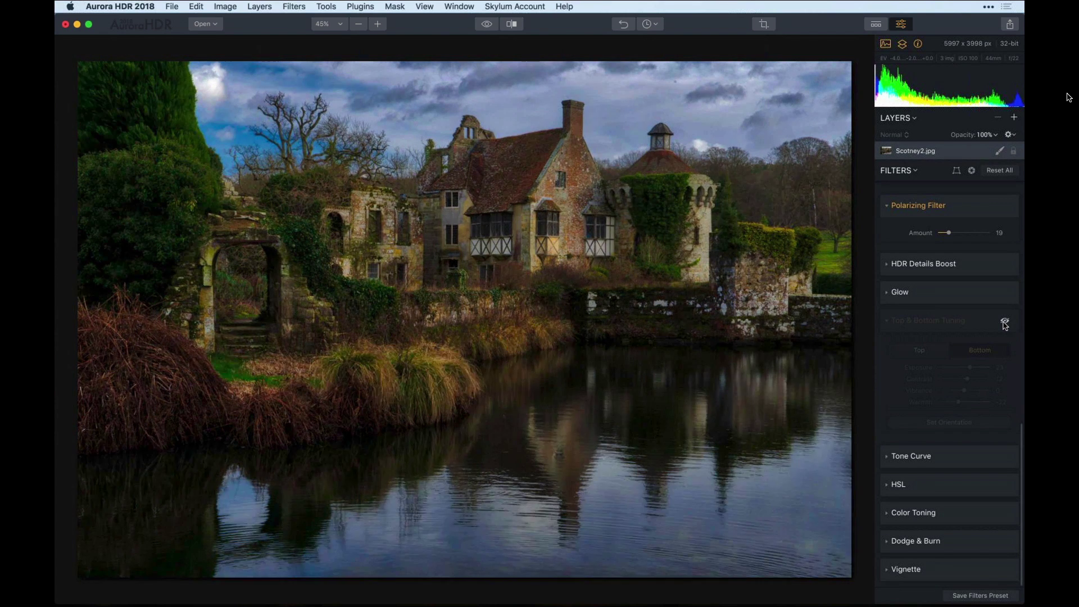
left_click(1005, 322)
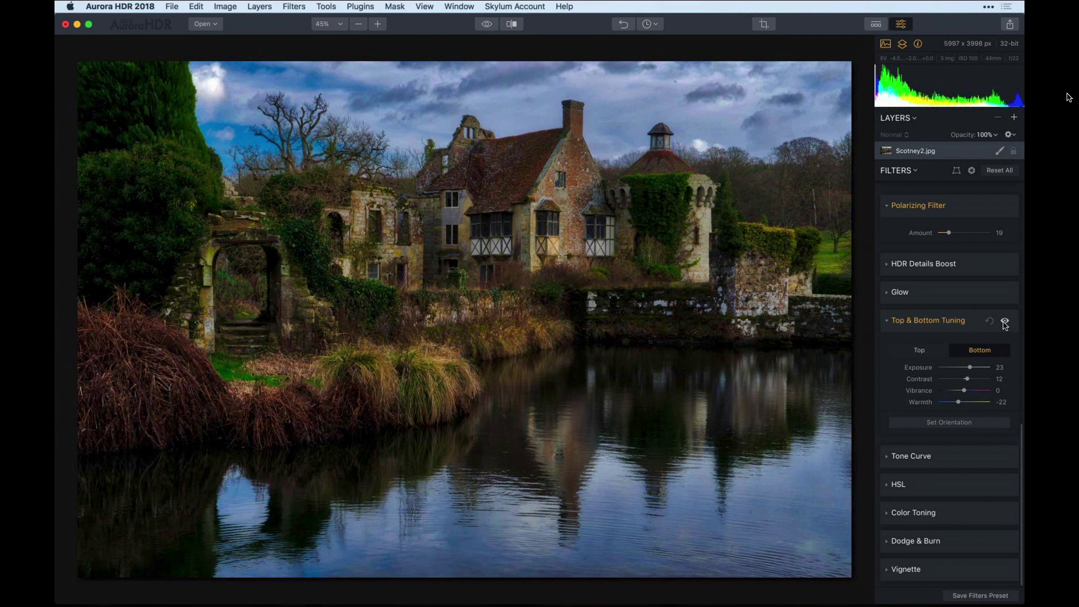
left_click(1005, 322)
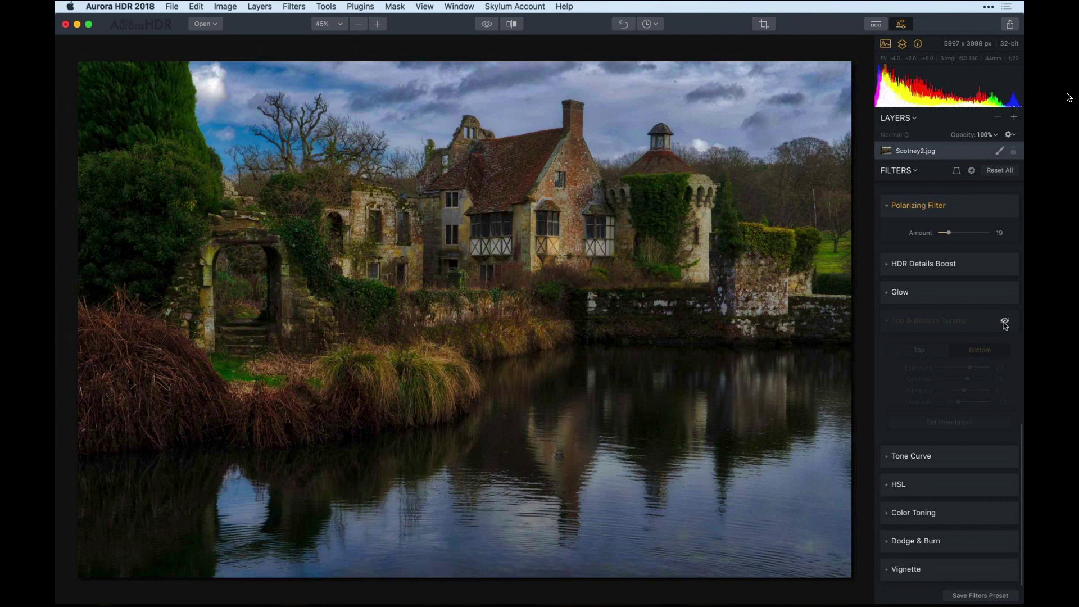
left_click(1004, 323)
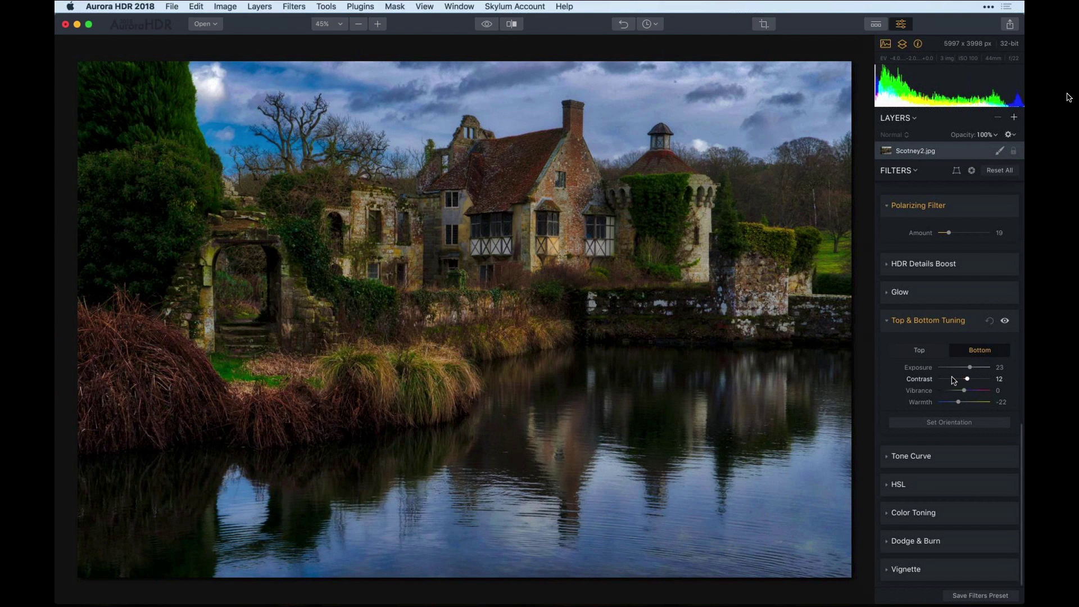
Reopen the Top & Bottom Tuning orientation and rotate its guide lines to -1°
left_click(927, 352)
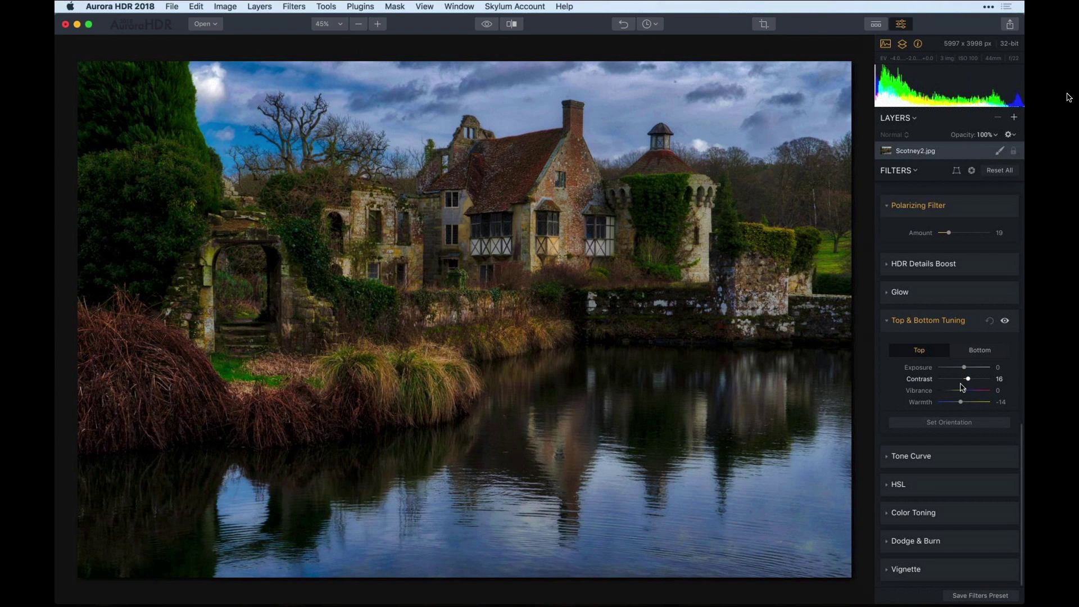
left_click(938, 424)
left_click(768, 322)
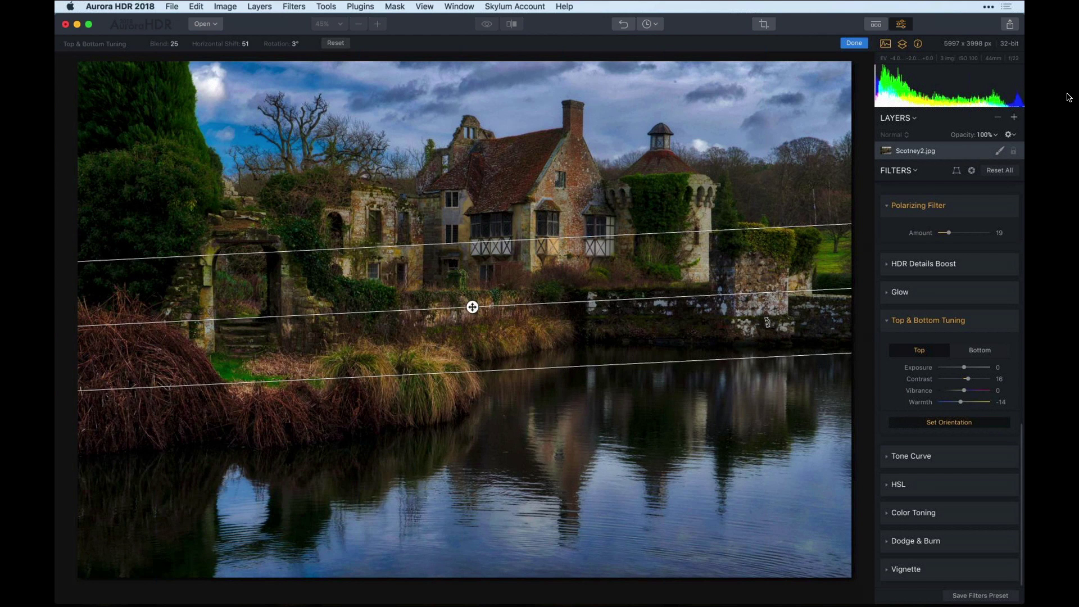
scroll(767, 322, "down", 10)
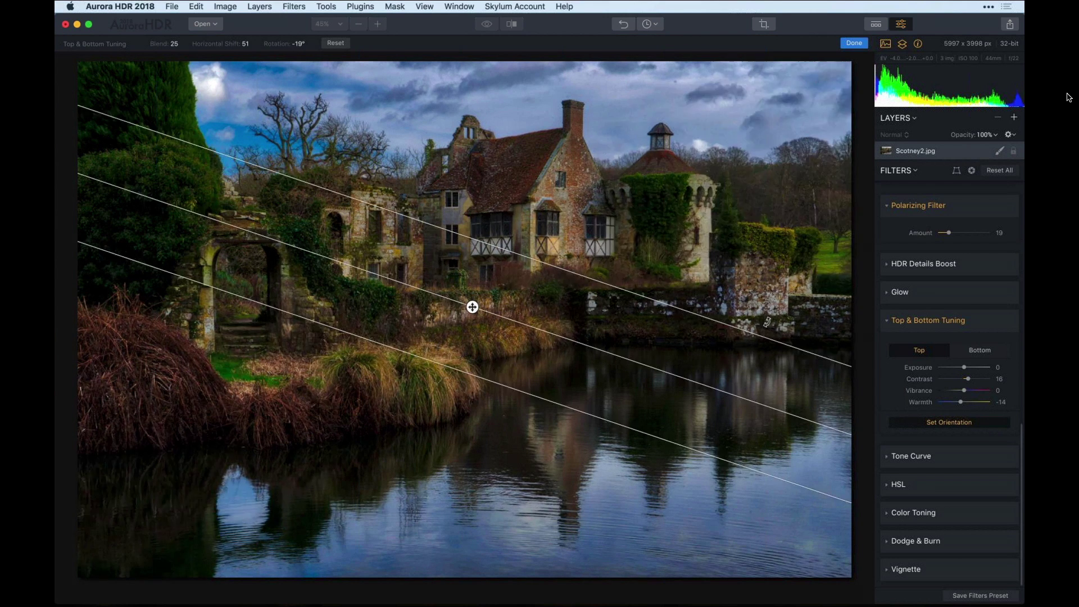
scroll(767, 322, "up", 6)
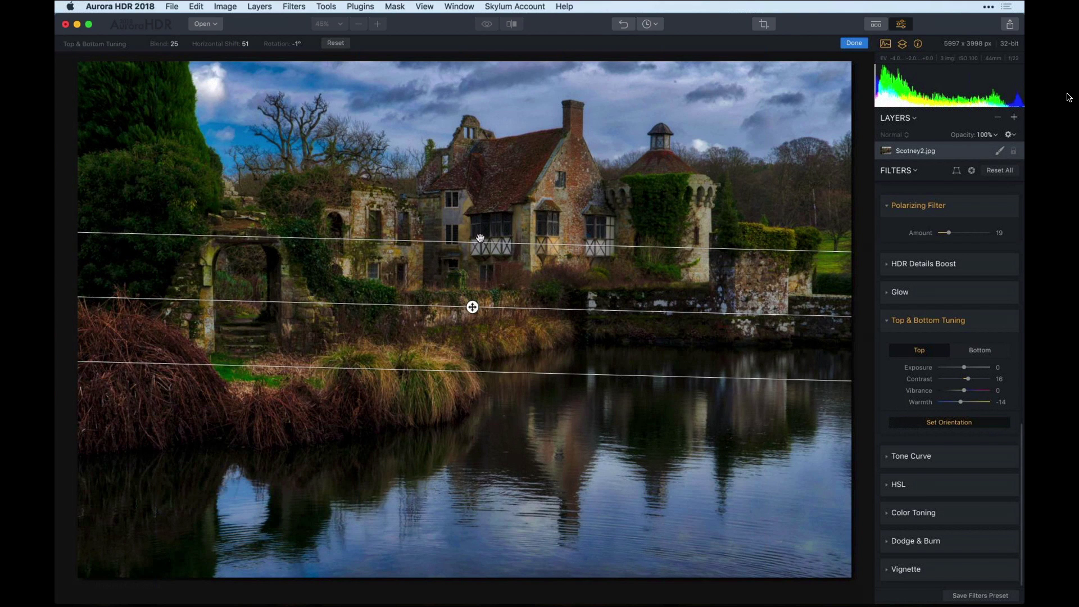
Set the orientation's Blend to 33, move its centre line up to the stone wall across the water, and apply it
left_click_drag(480, 238, 470, 110)
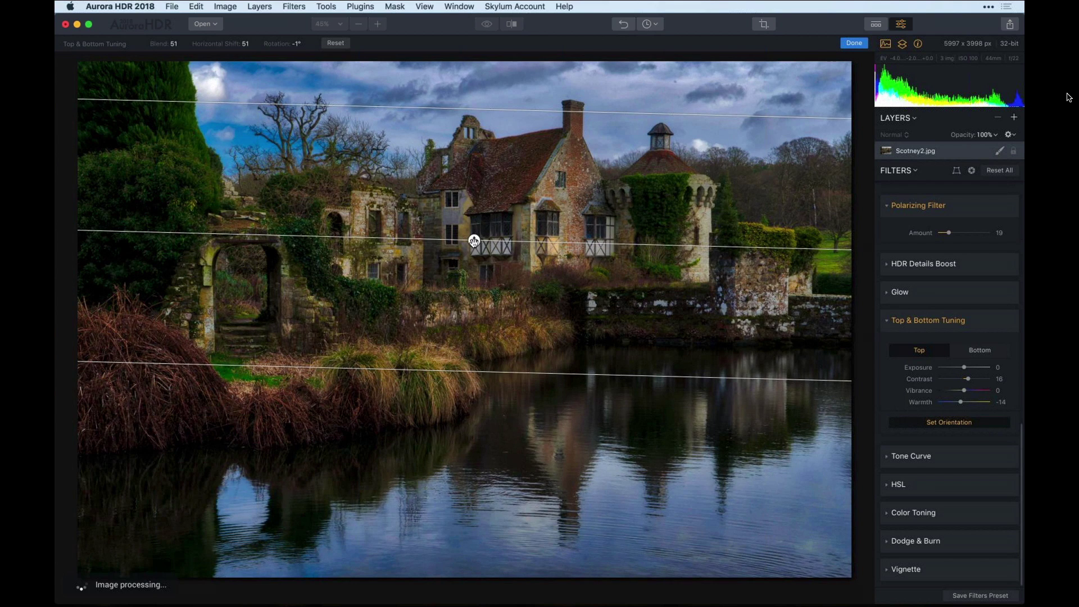
left_click_drag(474, 241, 492, 391)
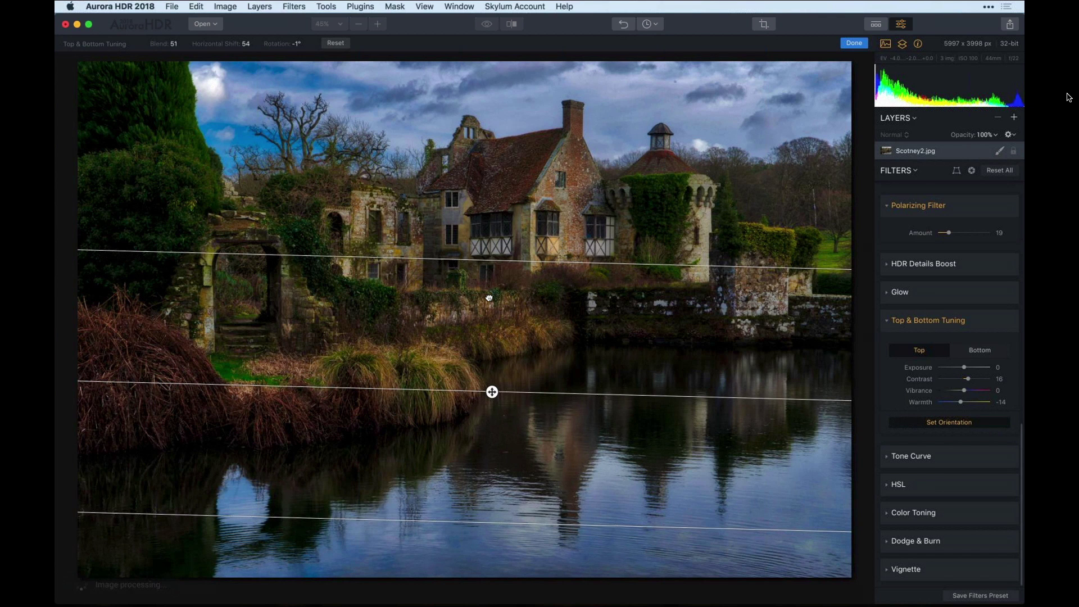
left_click_drag(489, 298, 501, 433)
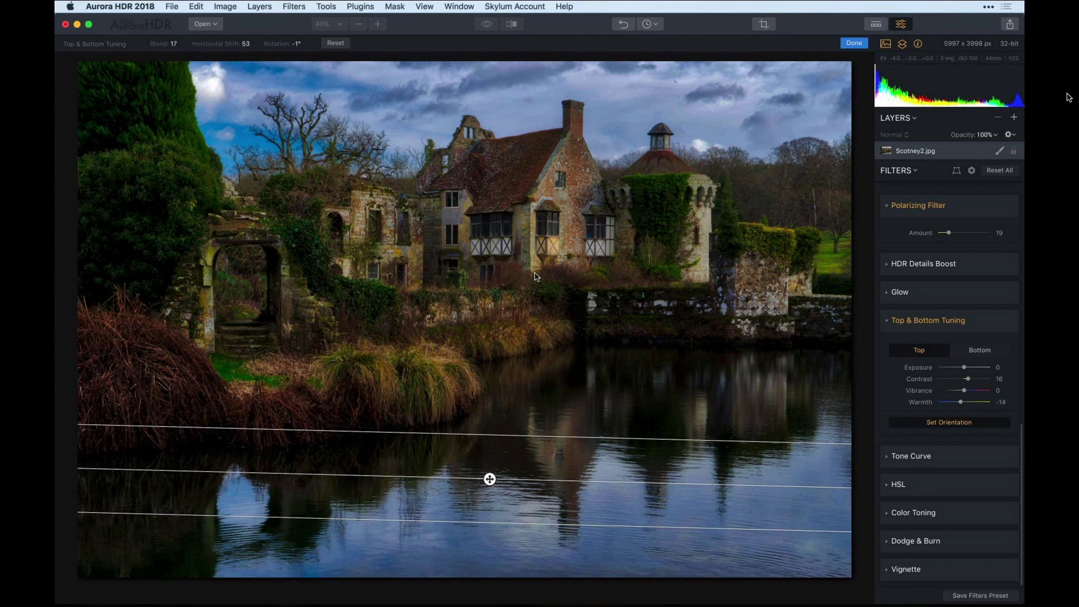
left_click_drag(535, 273, 533, 275)
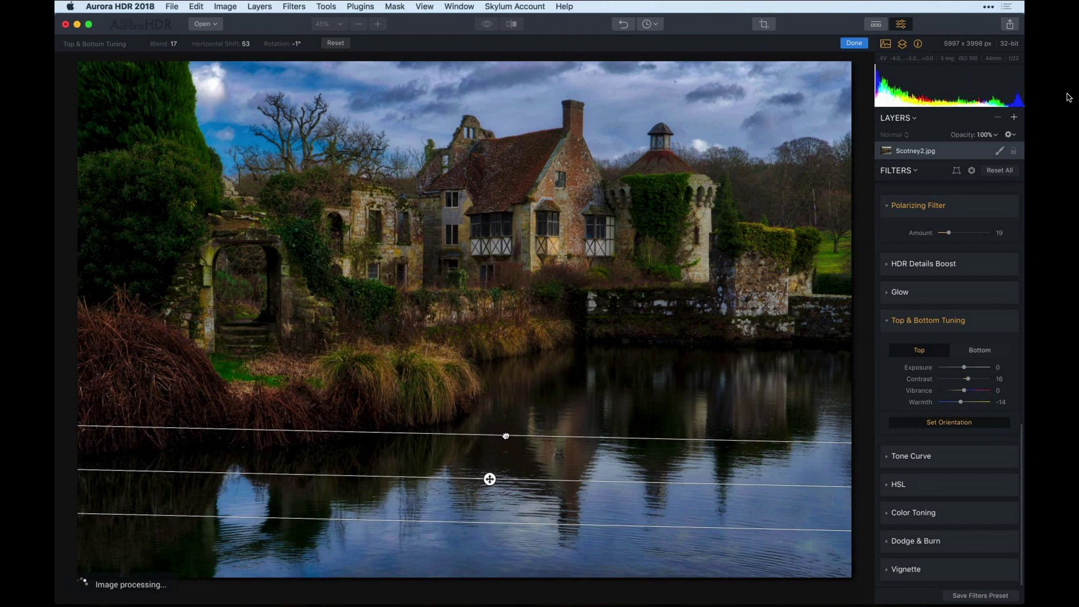
left_click_drag(506, 434, 506, 354)
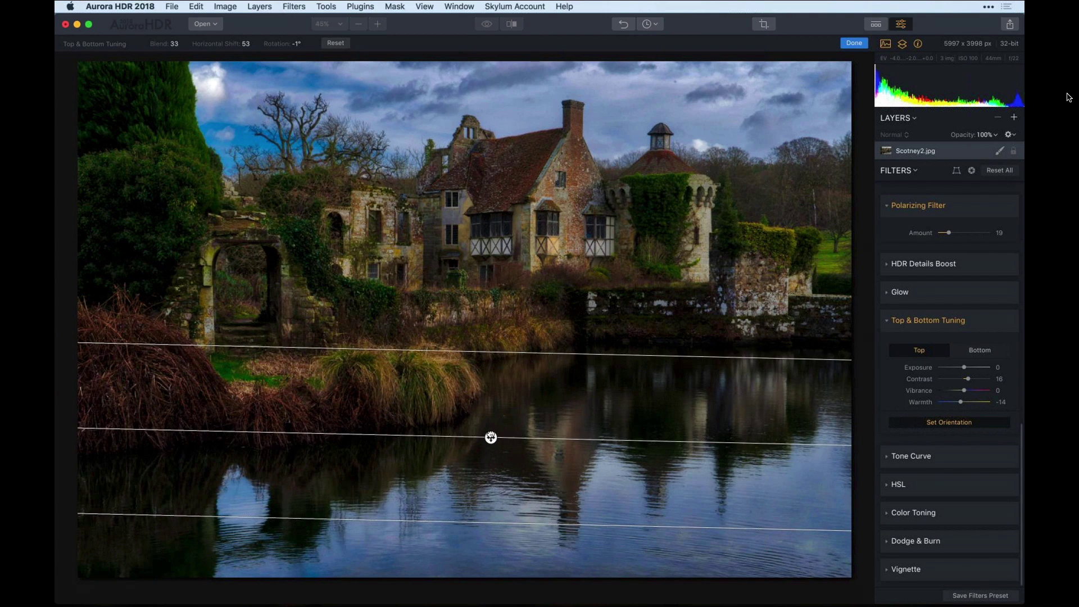
left_click_drag(490, 438, 497, 309)
left_click(853, 42)
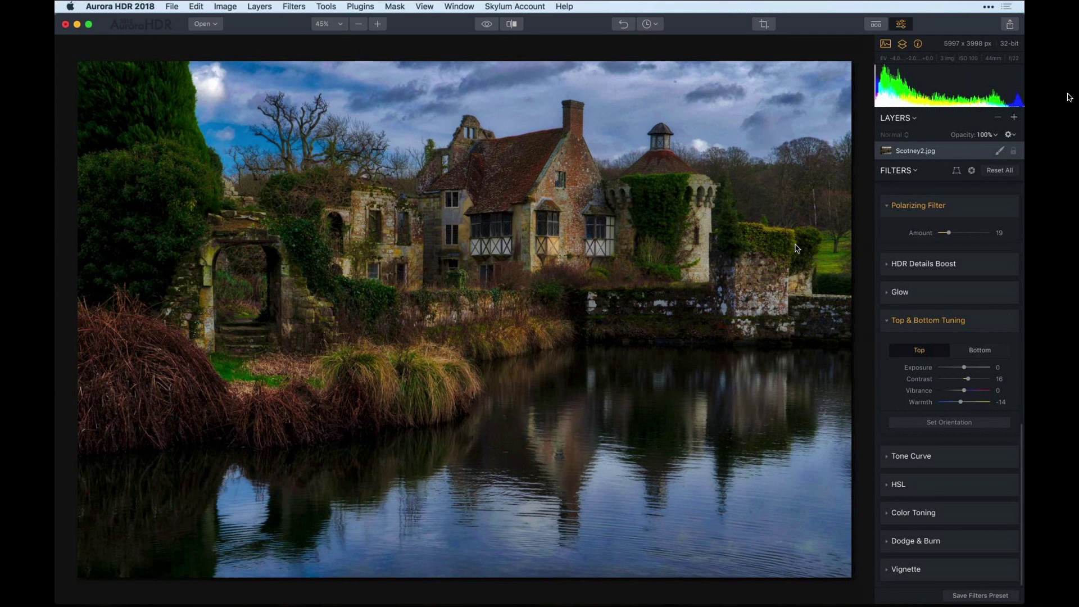
Compare the original and edited photo with the split divider at the house, and with the full-image preview
left_click(507, 25)
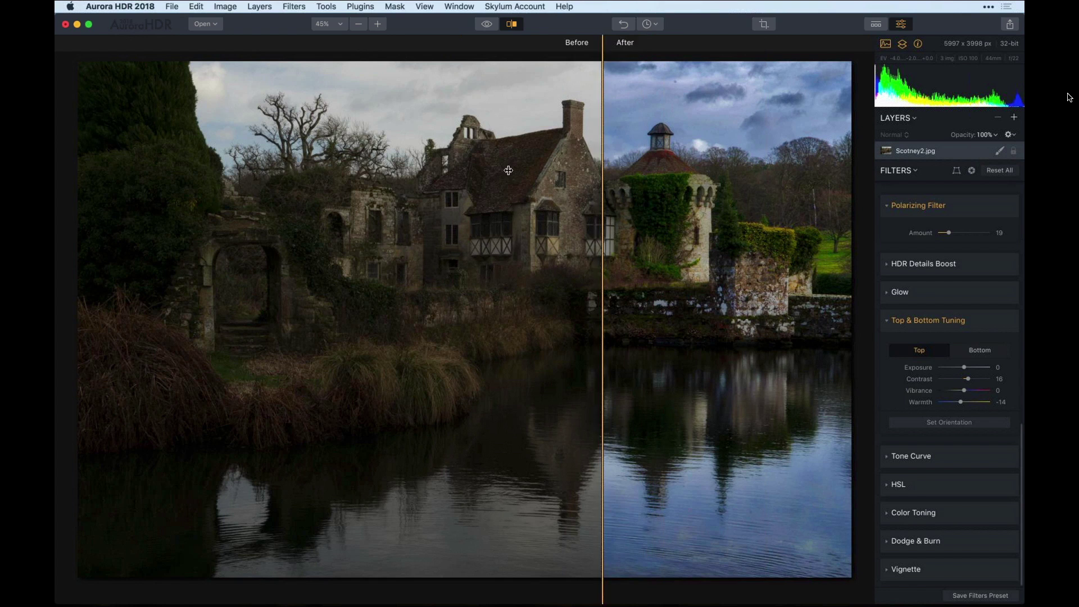
left_click(508, 170)
left_click(510, 25)
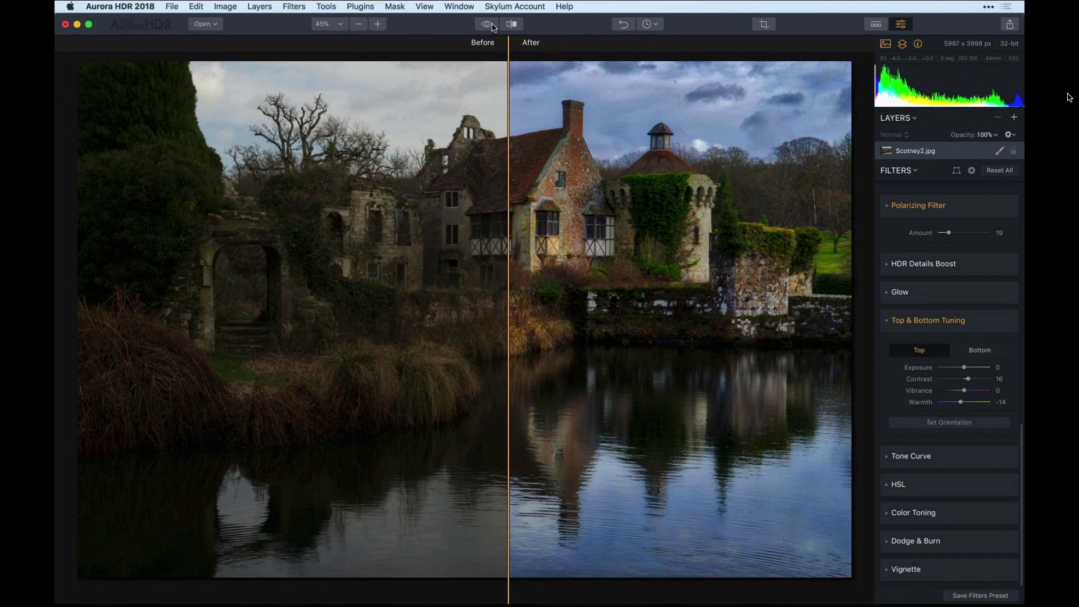
left_click(493, 26)
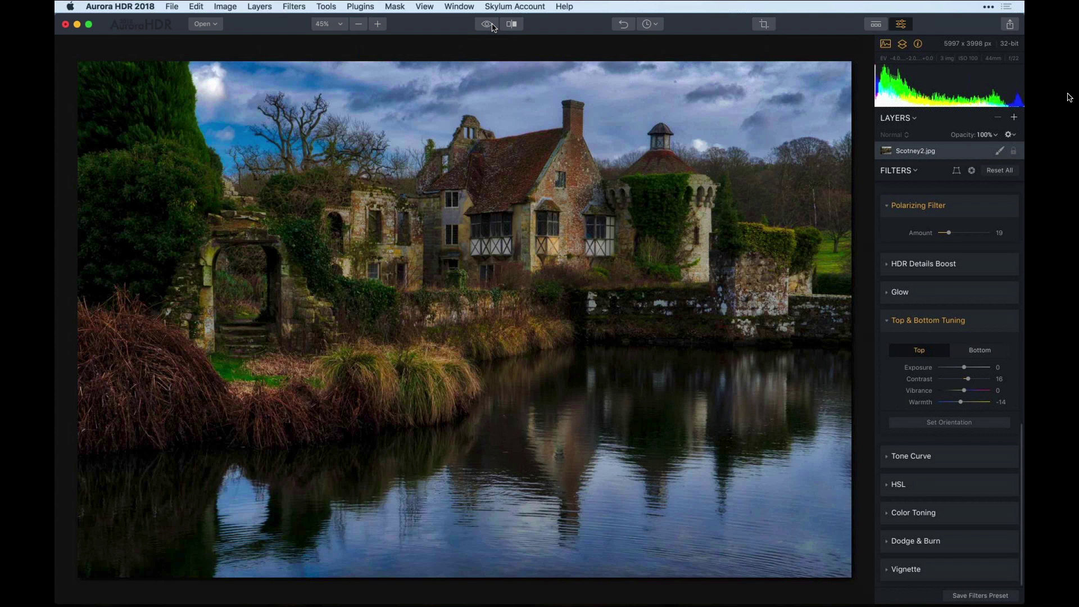
In the HSL filter, set the Green saturation to -36
left_click(898, 484)
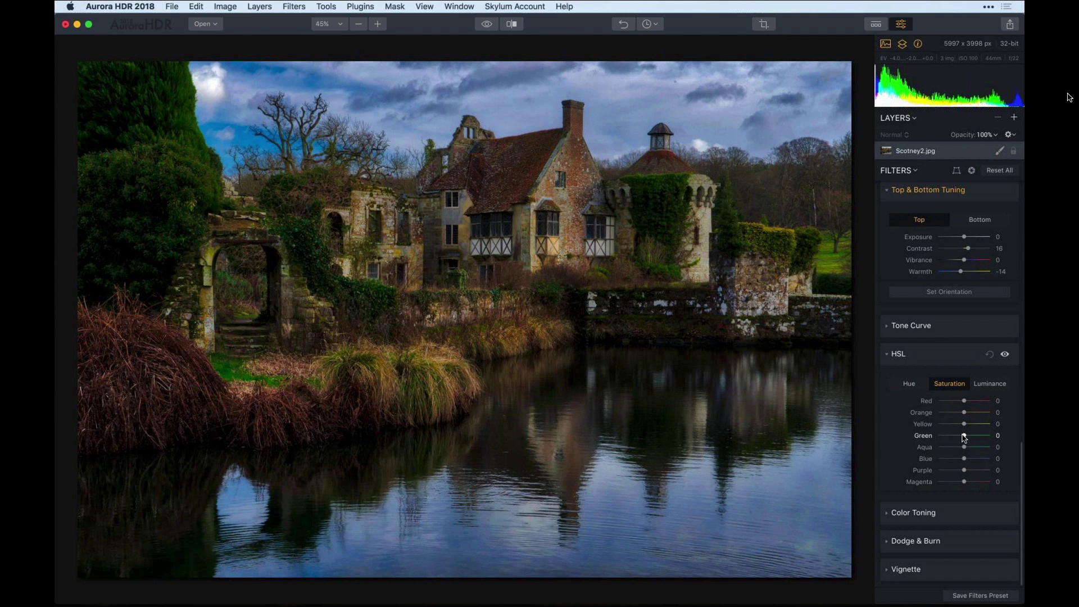
left_click_drag(965, 437, 982, 438)
left_click_drag(985, 437, 954, 431)
left_click(959, 433)
left_click_drag(952, 428, 953, 428)
Set the HSL Green luminance to -14 and compare the photo with the HSL filter off and on
left_click(990, 383)
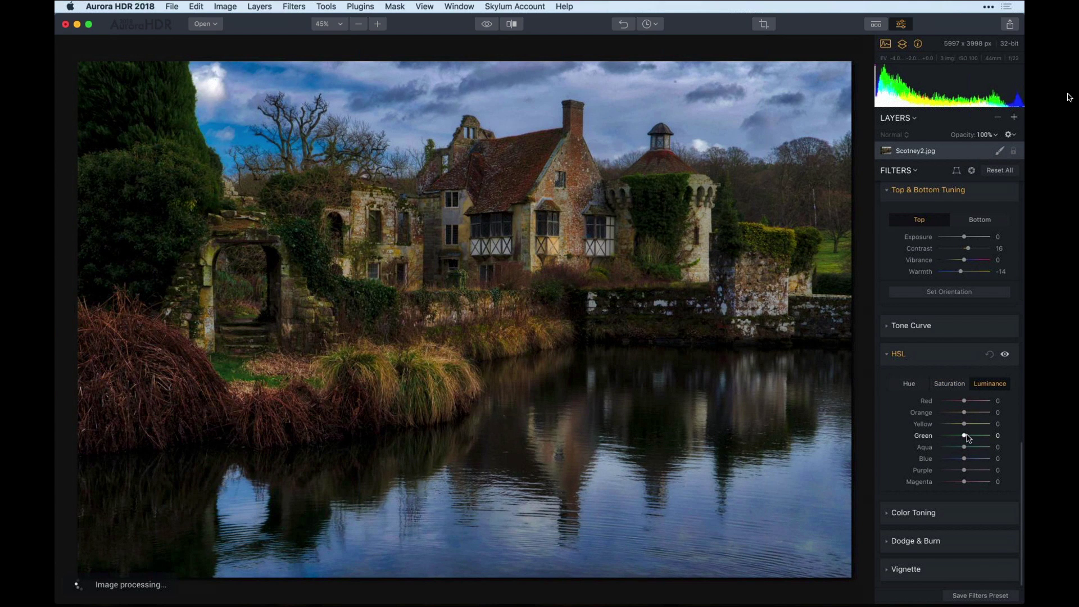
mouse_move(965, 436)
left_mouse_down()
mouse_move(988, 439)
mouse_move(928, 440)
mouse_move(962, 441)
left_mouse_up()
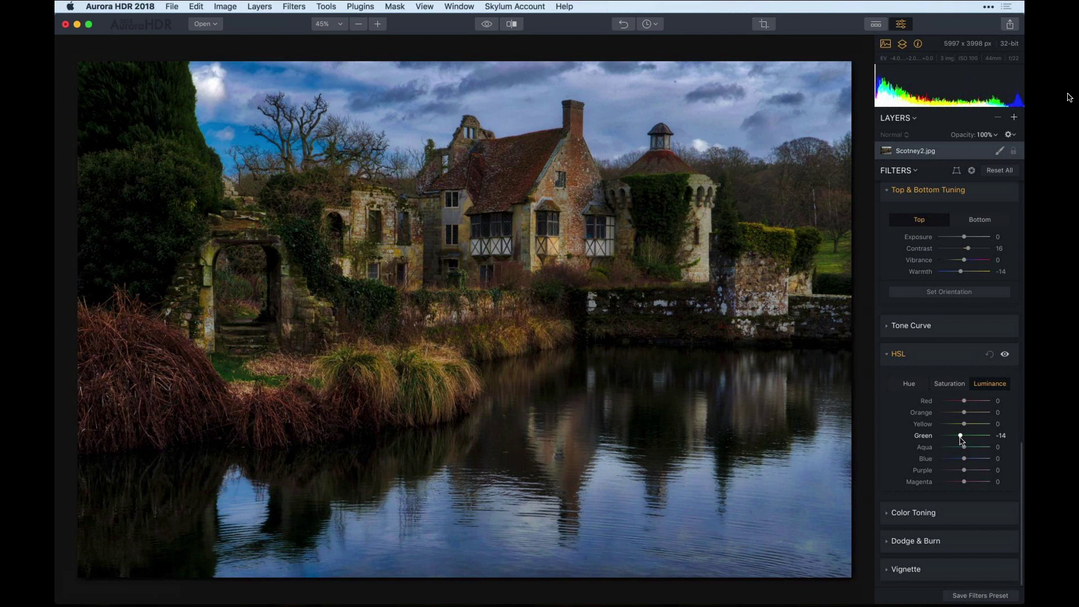
left_click(1005, 355)
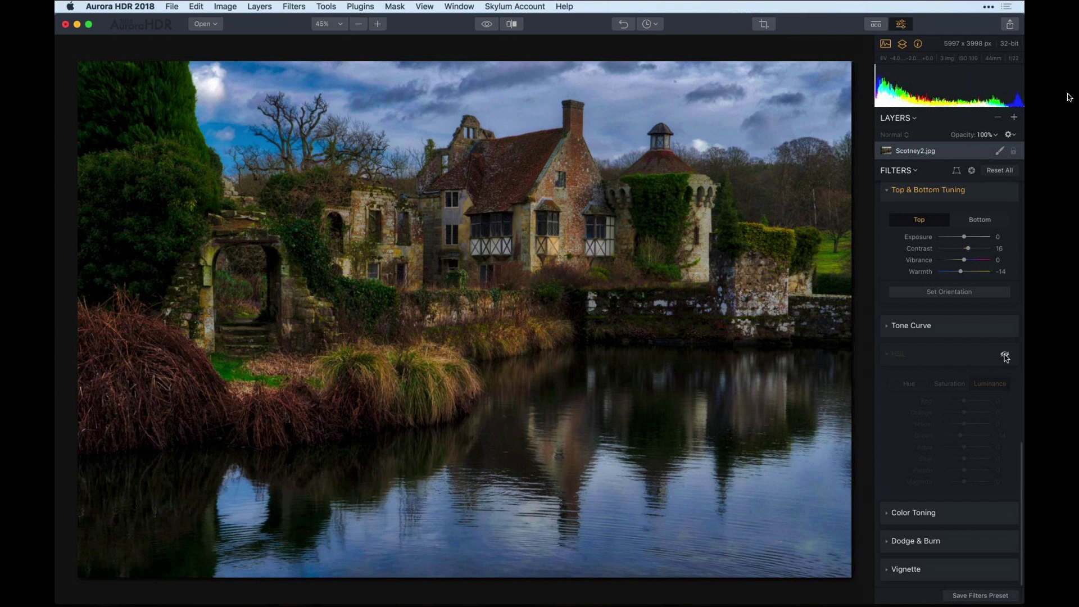
left_click(1005, 355)
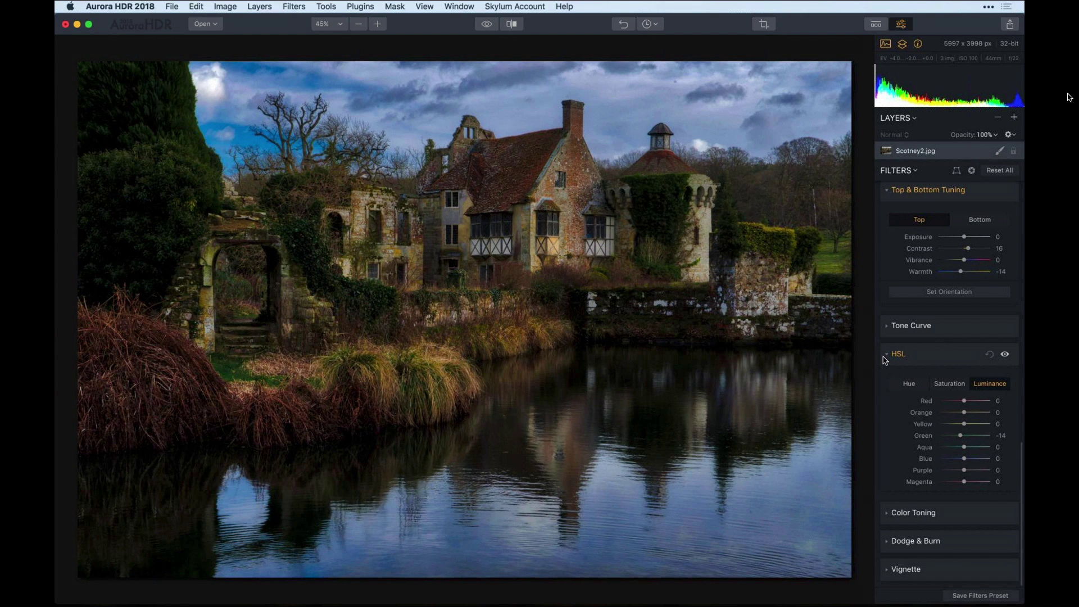
Set the HSL Blue saturation to 32 and compare the photo with the original
left_click(951, 384)
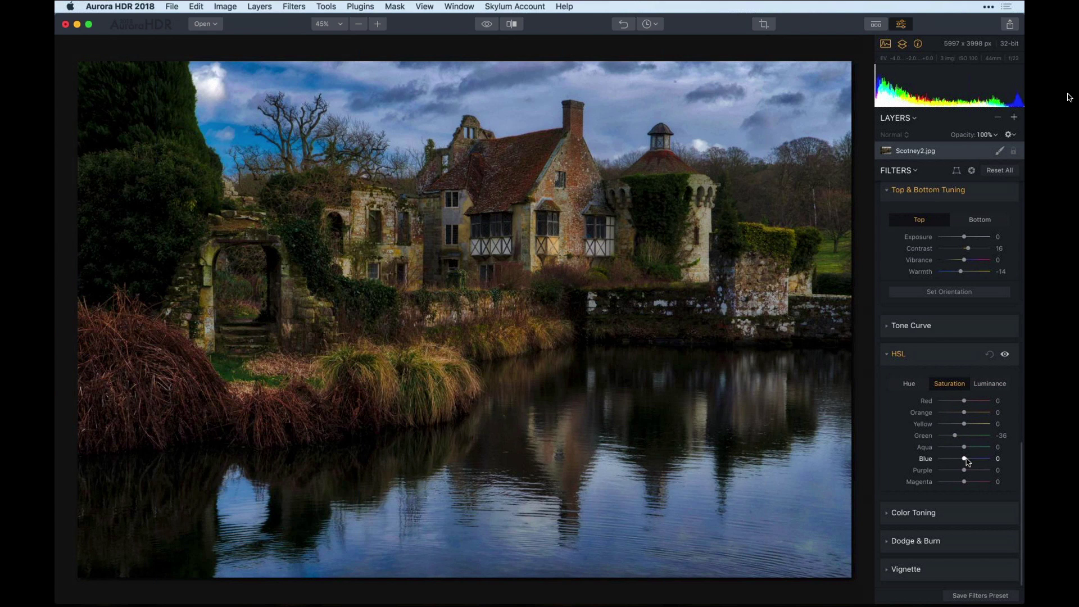
left_click_drag(966, 460, 974, 462)
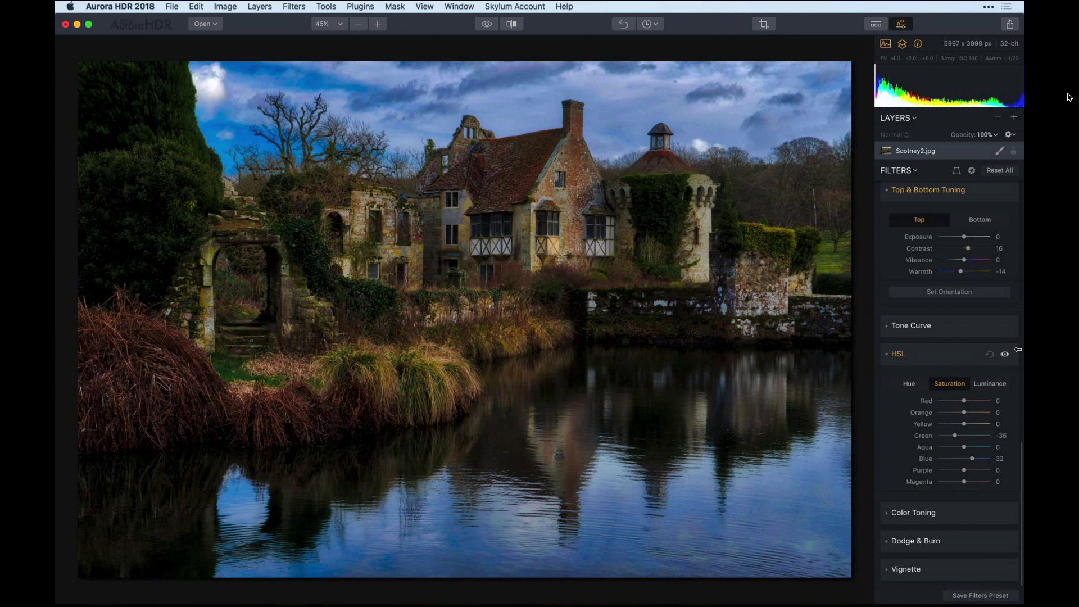
mouse_move(1000, 360)
left_click(487, 28)
left_click(486, 28)
Add the bracket HDR Frame 1 (EV -2.0) as a new layer above the merged image
left_click(1015, 118)
mouse_move(950, 163)
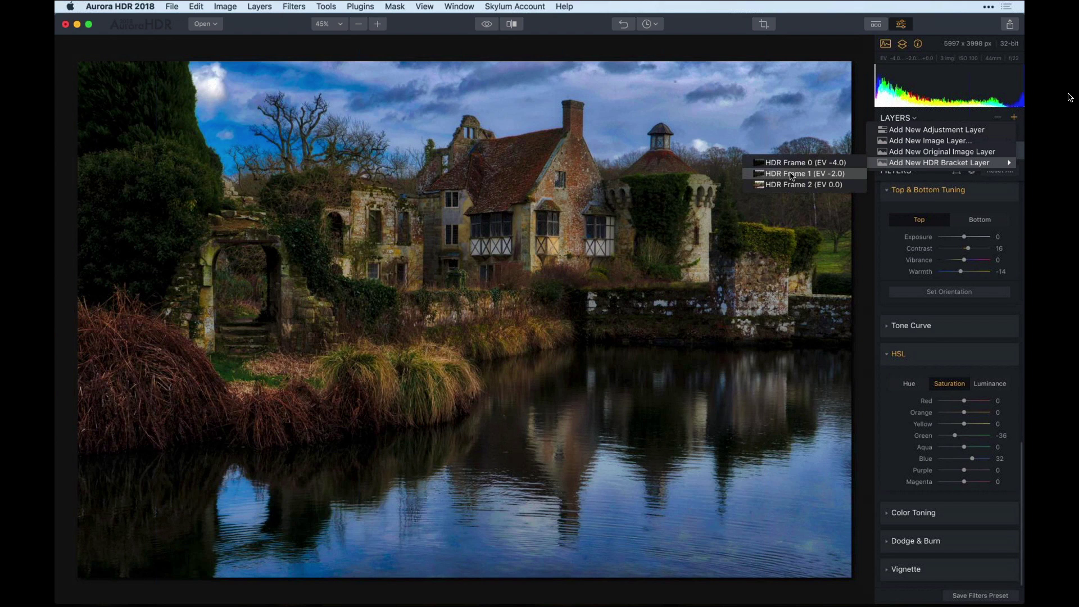
left_click(792, 174)
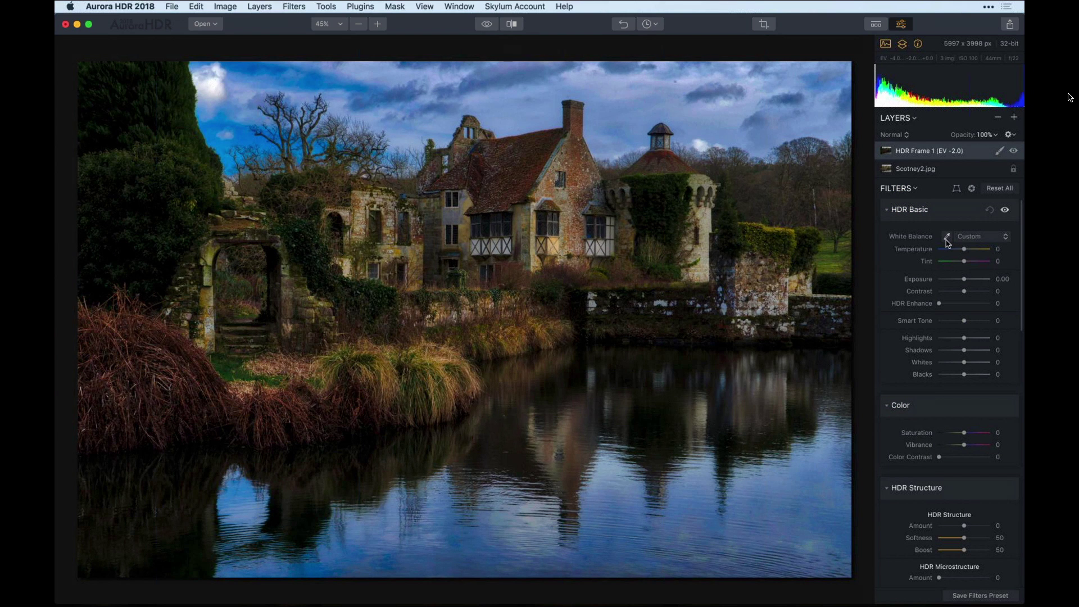
Paint a mask over the sky on the HDR Frame 1 layer with a size 100 brush at 100% softness and opacity
left_click(1000, 151)
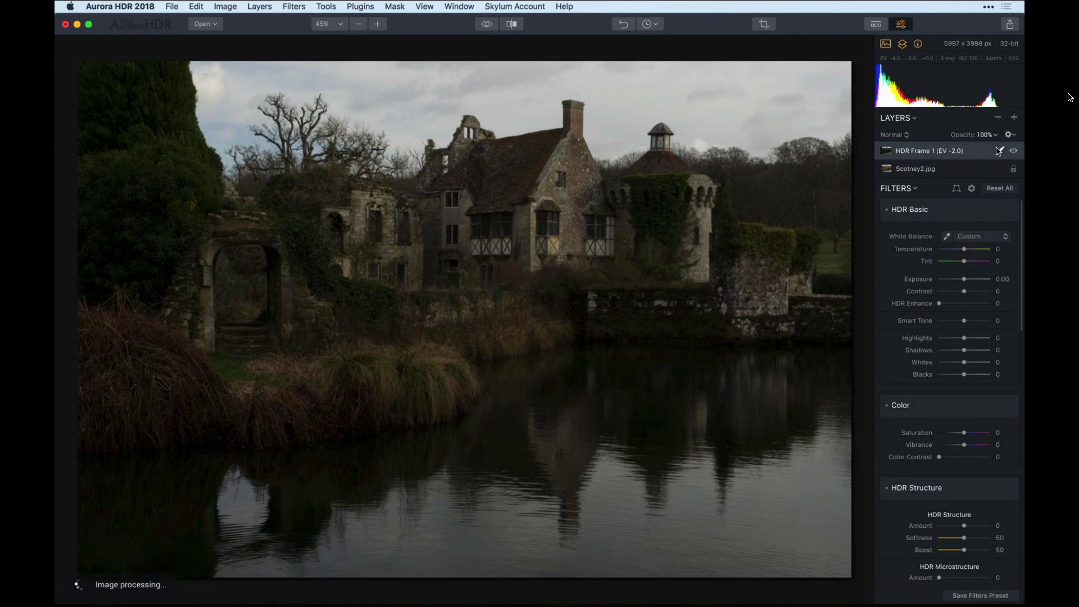
left_click(999, 151)
left_click(928, 162)
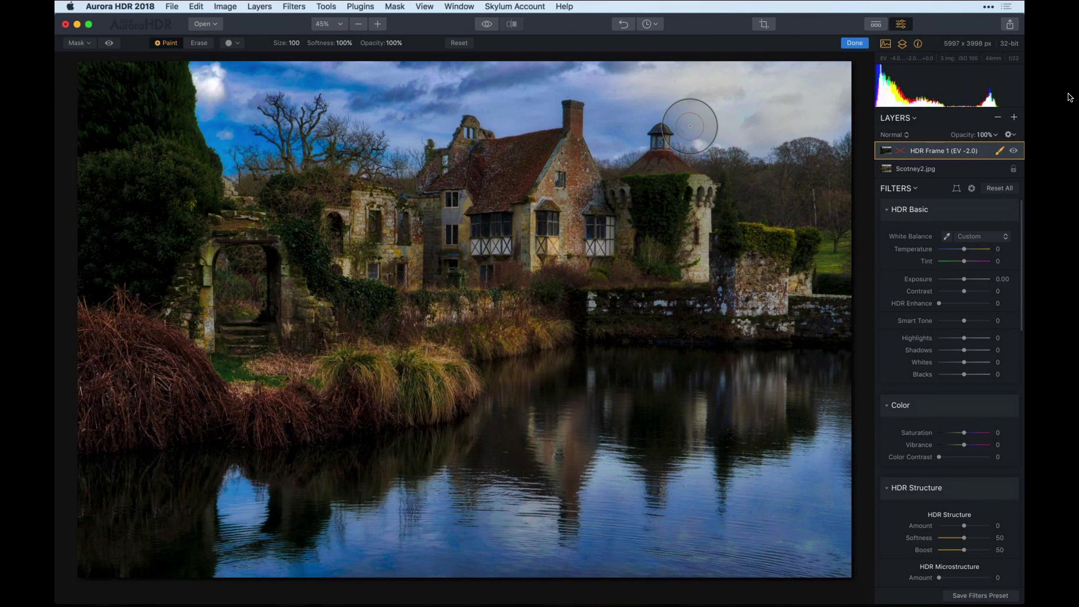
mouse_move(607, 131)
left_mouse_down()
mouse_move(609, 77)
mouse_move(546, 78)
mouse_move(525, 104)
mouse_move(511, 87)
mouse_move(445, 86)
mouse_move(426, 125)
mouse_move(403, 129)
mouse_move(348, 94)
mouse_move(431, 78)
mouse_move(210, 80)
mouse_move(235, 142)
mouse_move(386, 143)
mouse_move(230, 122)
mouse_move(236, 137)
mouse_move(220, 155)
mouse_move(217, 70)
mouse_move(320, 87)
mouse_move(360, 137)
mouse_move(394, 149)
mouse_move(470, 94)
mouse_move(488, 108)
mouse_move(435, 118)
mouse_move(525, 105)
mouse_move(593, 76)
mouse_move(616, 141)
mouse_move(836, 101)
left_mouse_up()
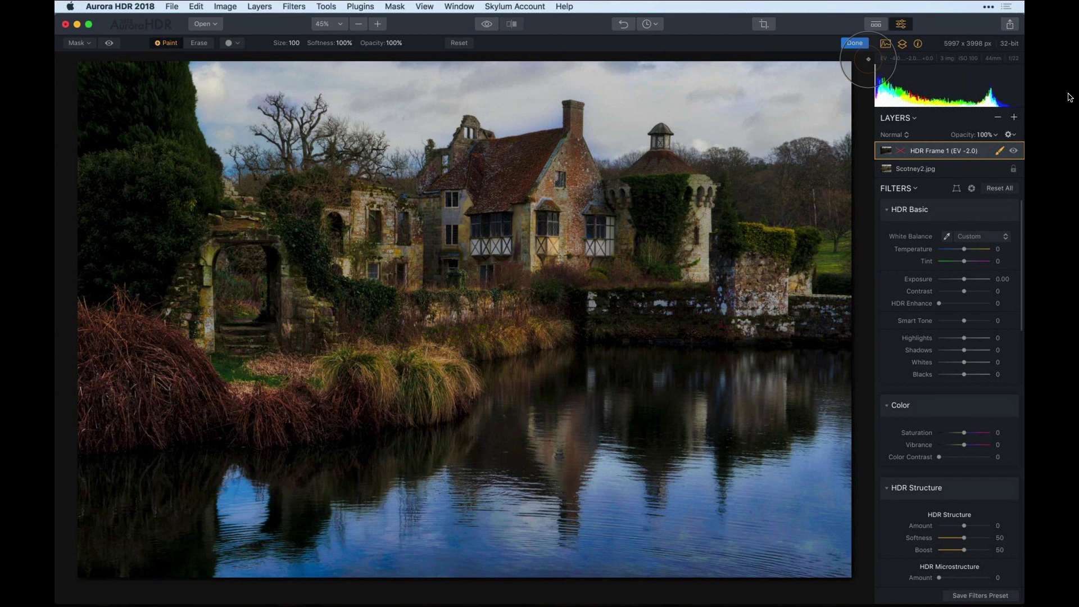
left_click(855, 43)
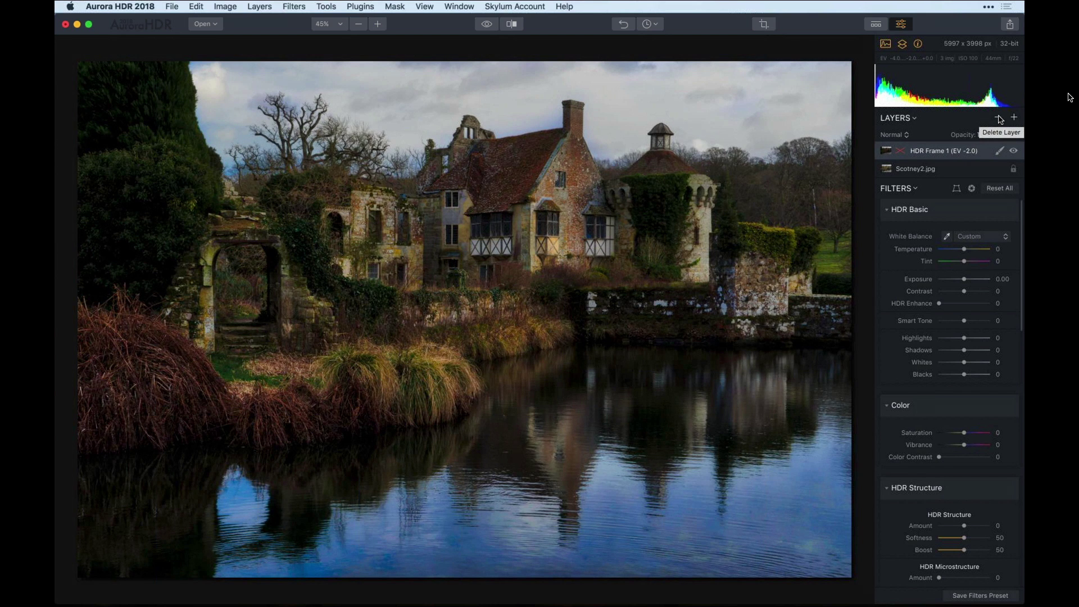
Check the HDR bracket frames offered for a new layer, and delete the masked HDR Frame 1 layer
left_click(1014, 118)
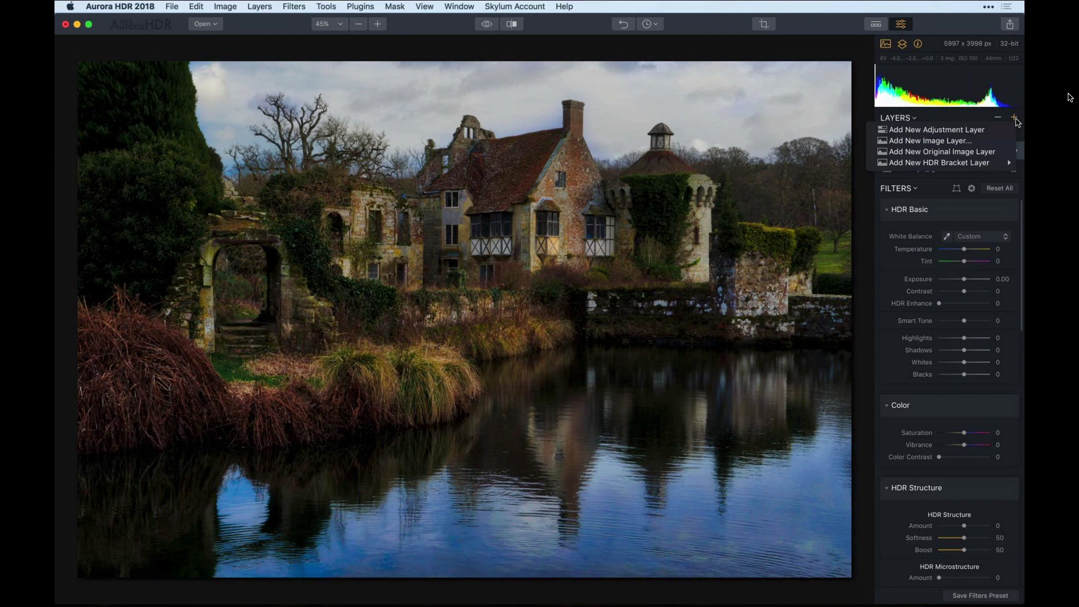
mouse_move(950, 162)
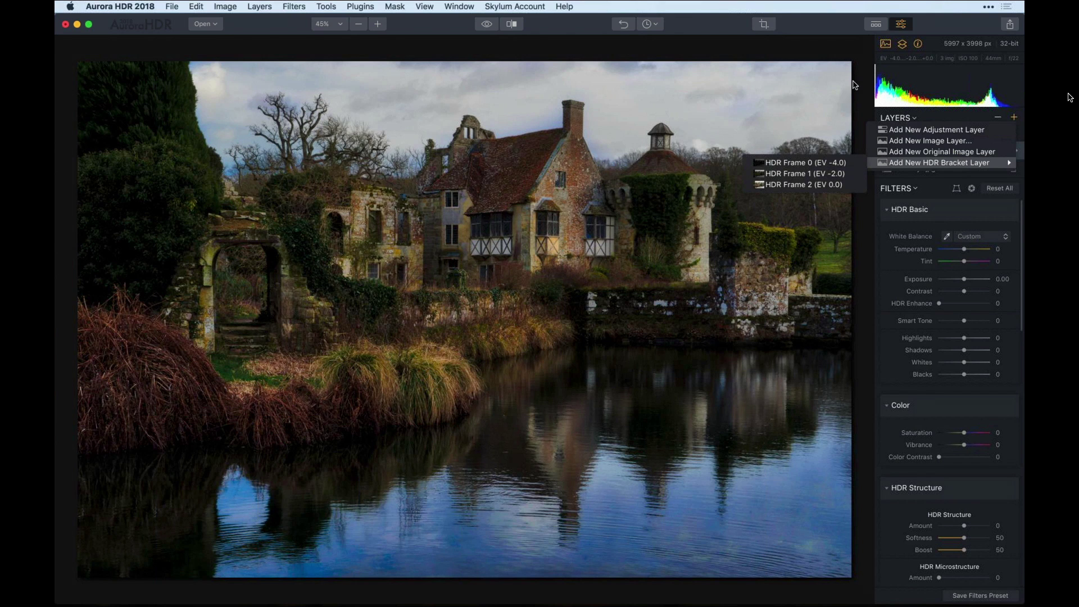
left_click(804, 173)
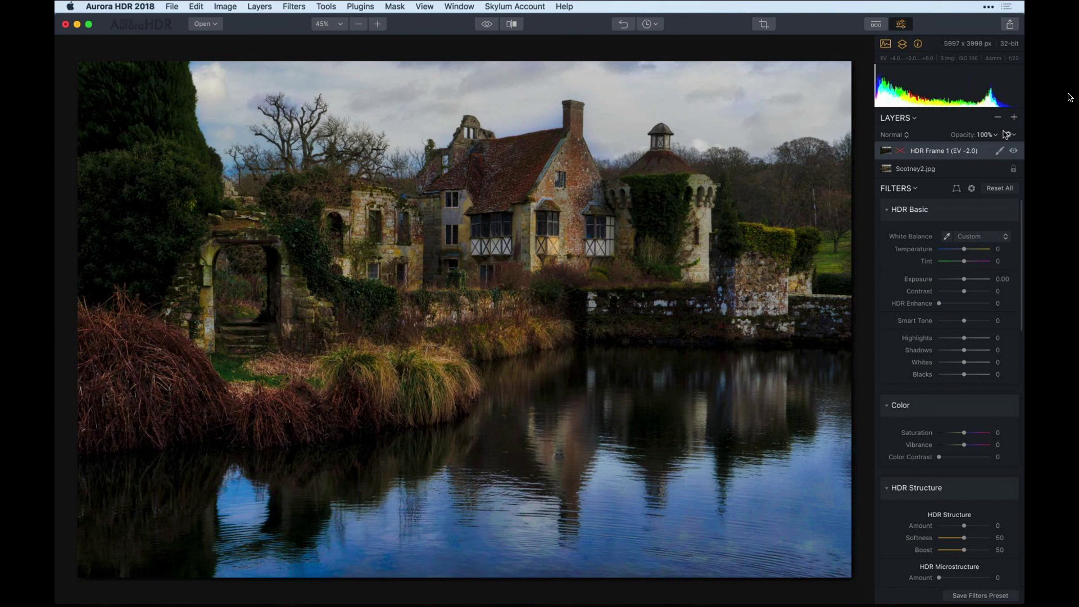
left_click(998, 119)
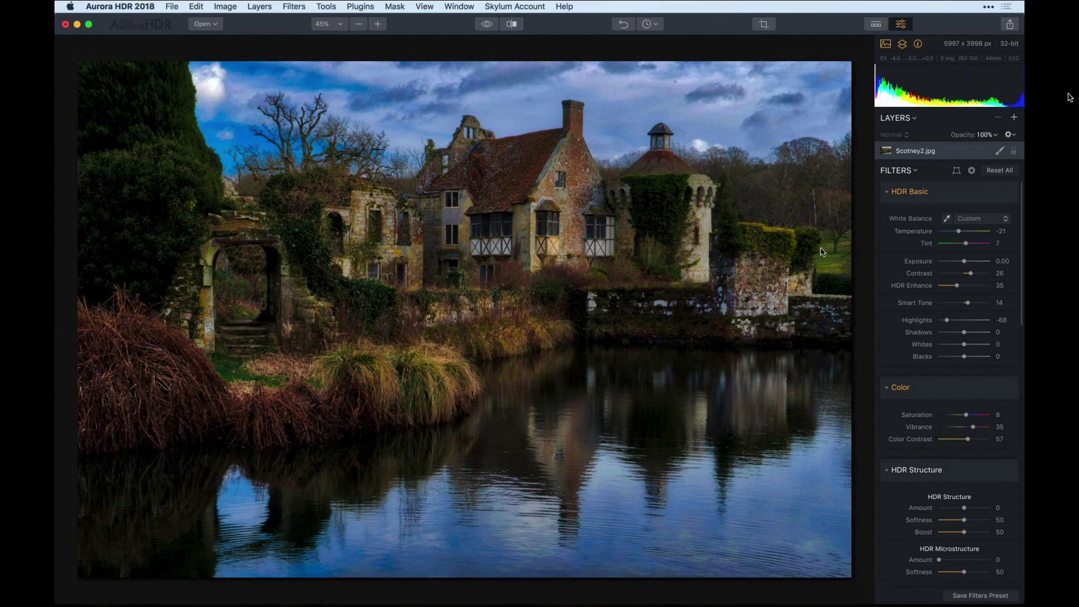
Add an adjustment layer with Highlights at -51 and Whites at -75, and delete that layer
left_click(1014, 119)
left_click(975, 128)
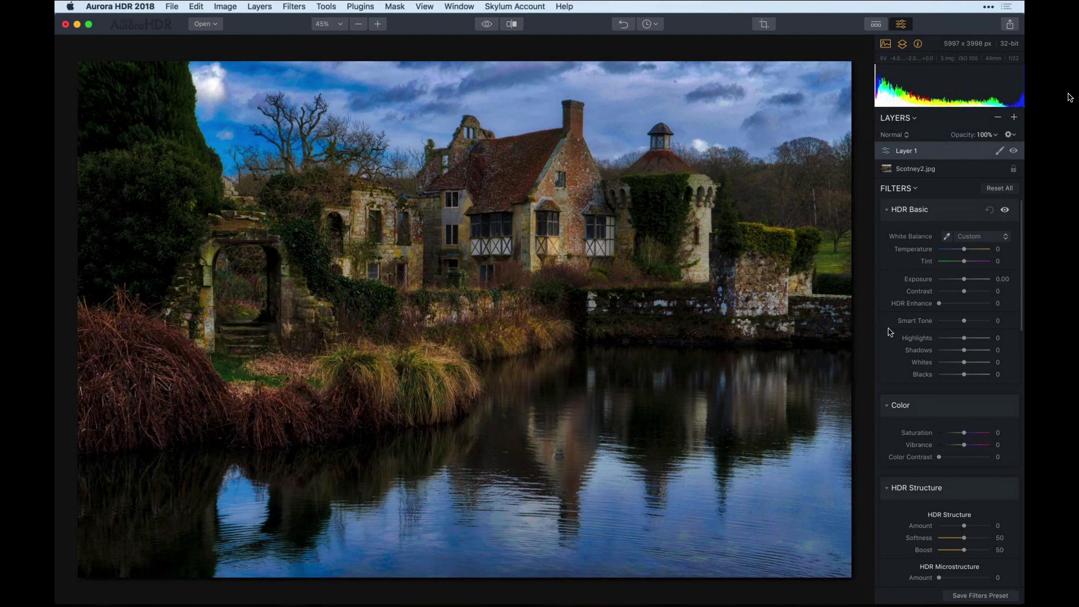
left_click_drag(965, 338, 946, 362)
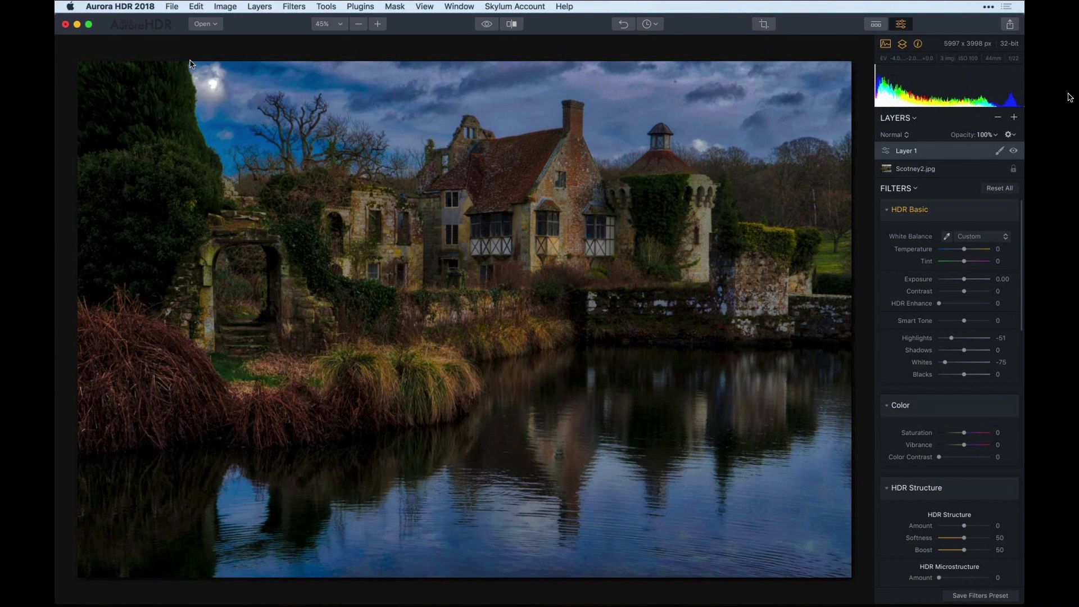
left_click(998, 117)
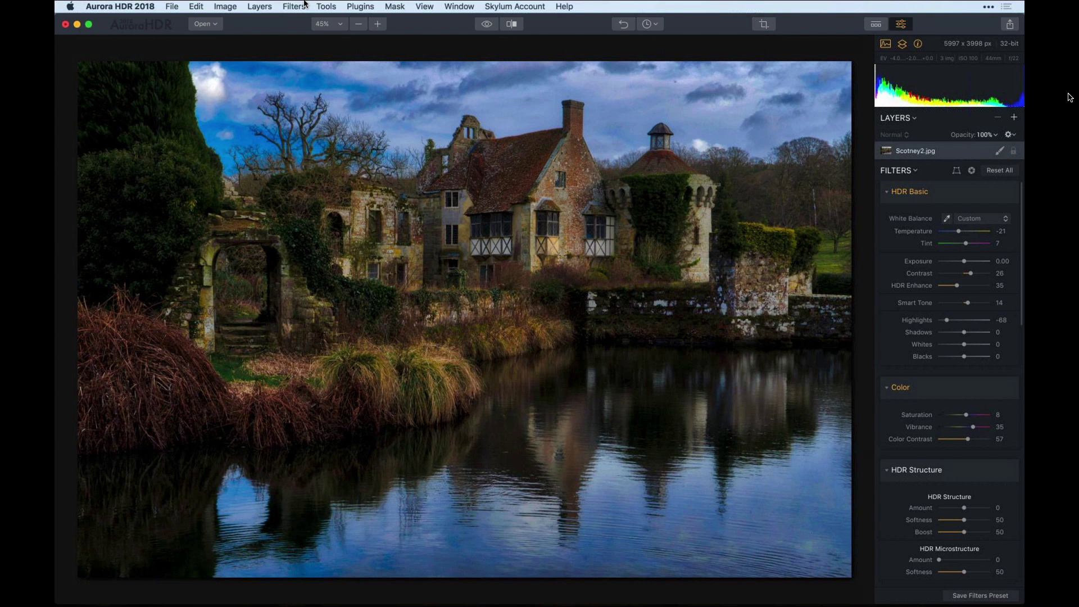
Start closing the document Scotney1.jpg and dismiss the save prompt
left_click(65, 23)
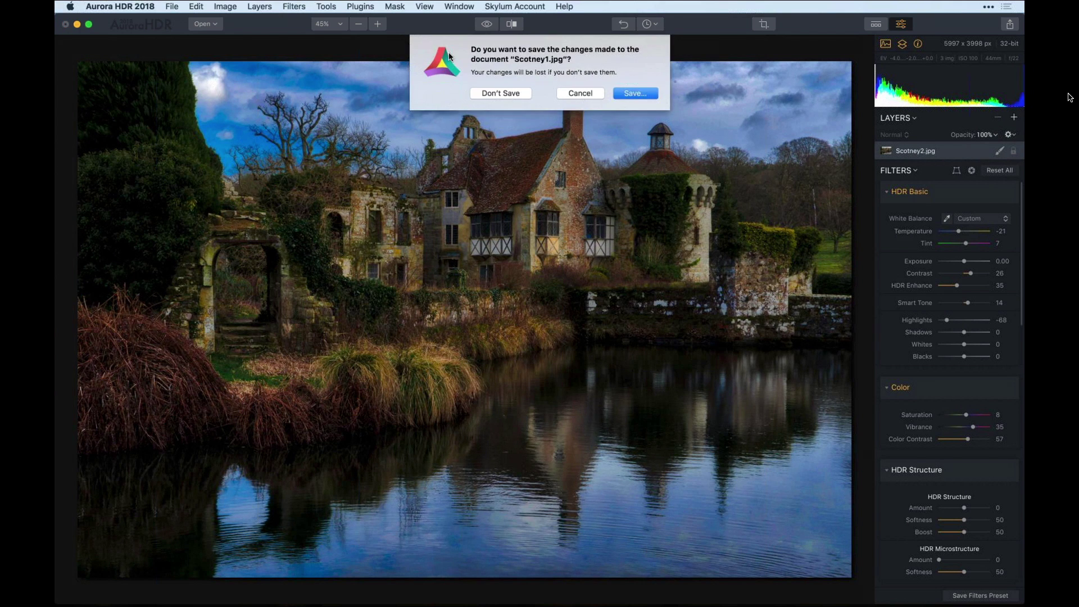
key("Escape")
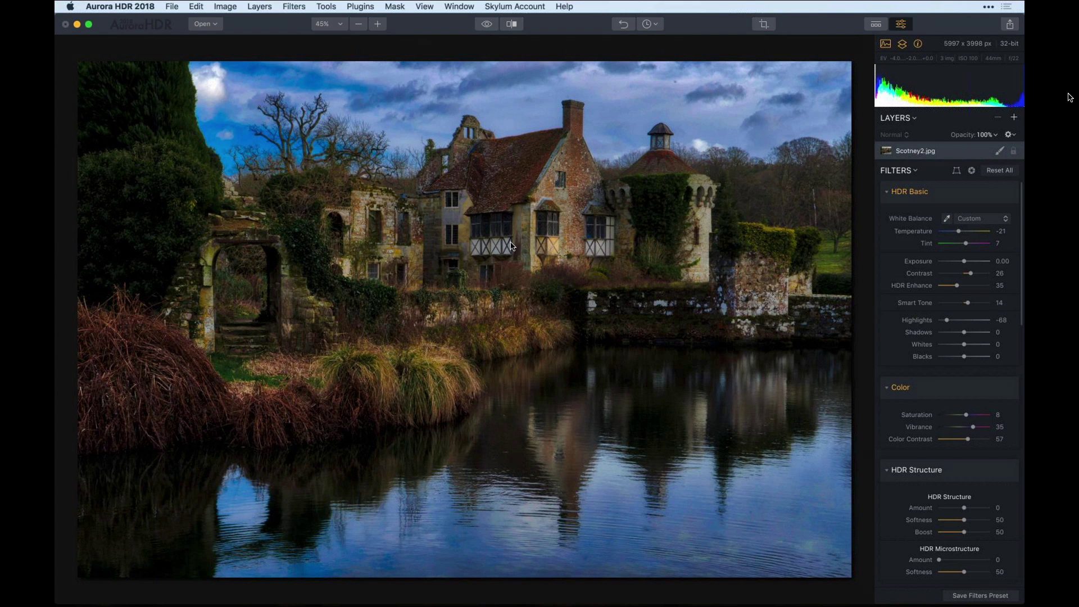
Close the castle document and load Towerside1.jpg, Towerside2.jpg and Towerside3.jpg from the Webinar folder into Aurora HDR
key("super+w")
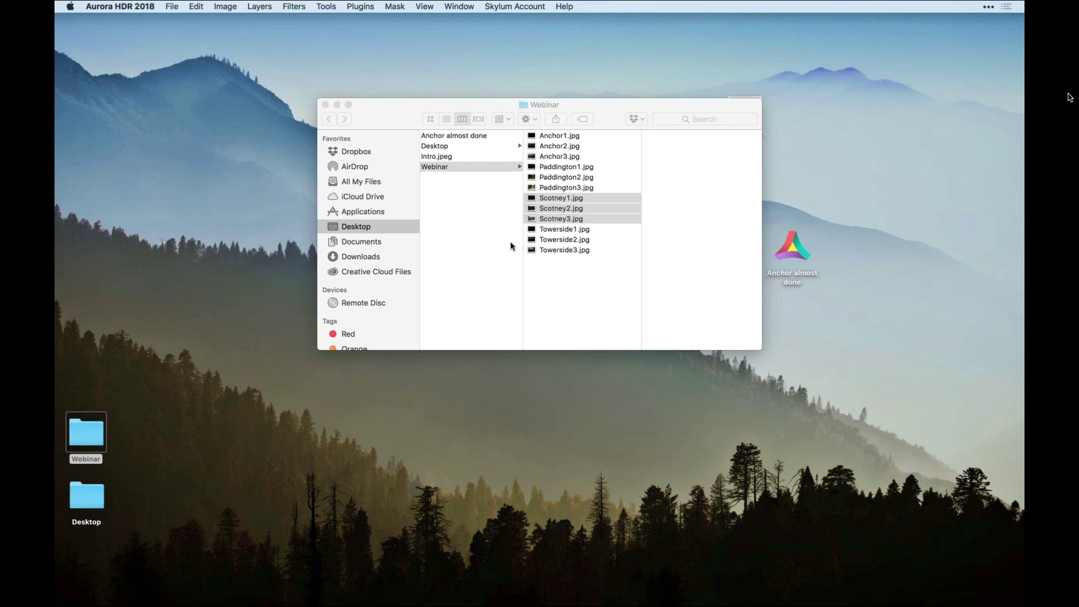
left_click(575, 231)
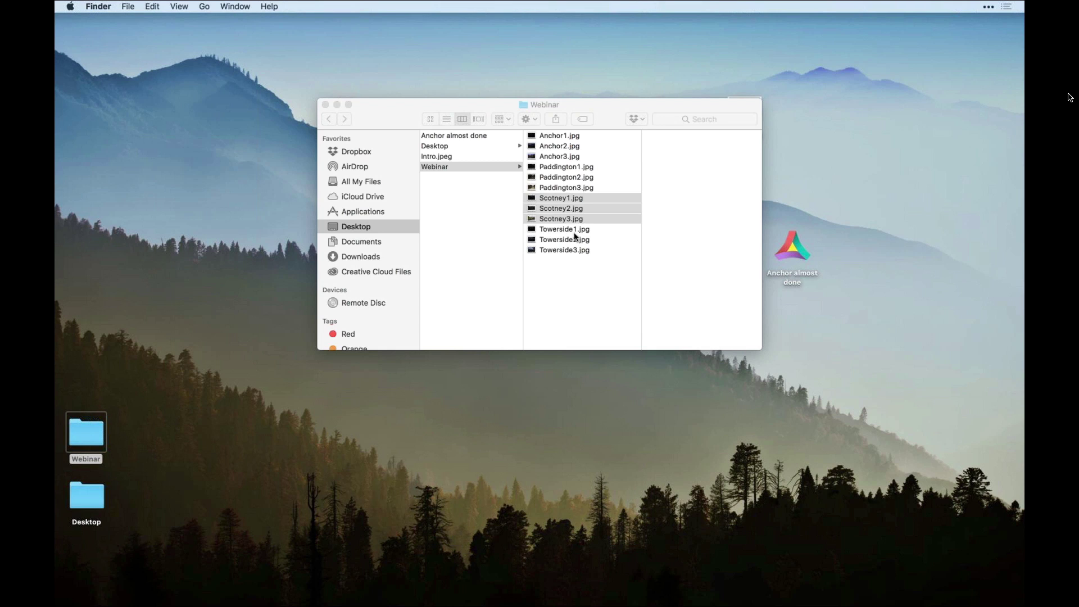
left_click(574, 251, "shift")
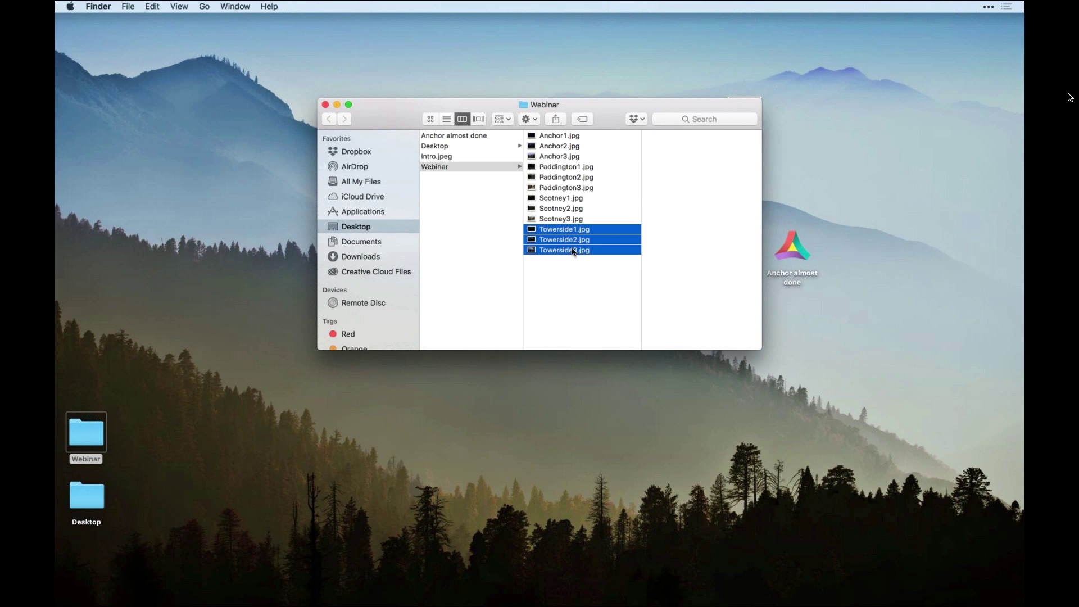
left_click_drag(573, 251, 683, 593)
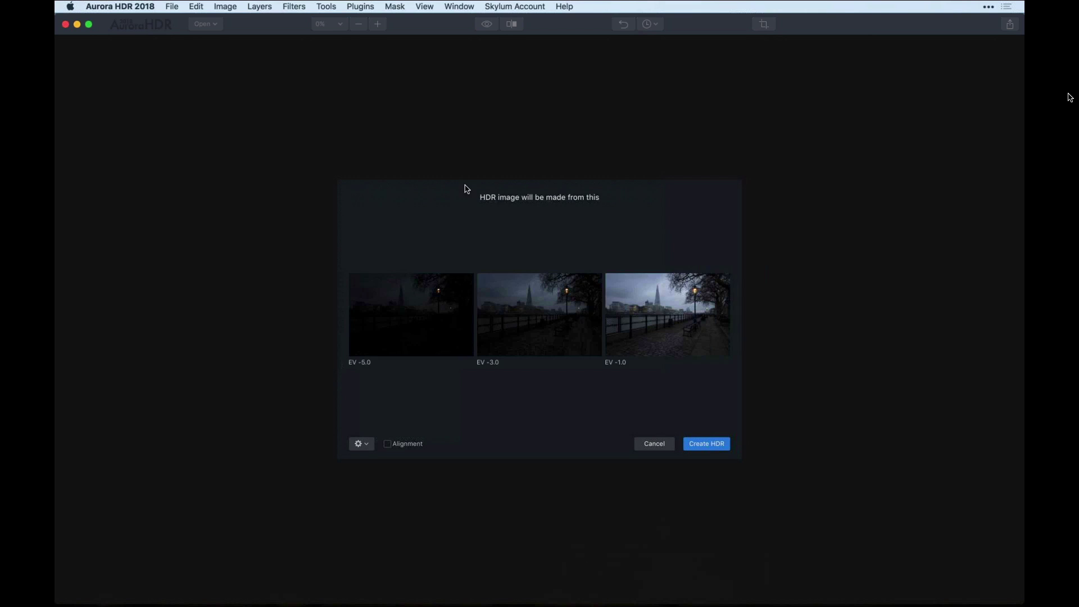
Create the HDR image with Alignment, Chromatic Aberration Removal and Medium Ghost Reduction enabled, using Towerside2 (EV -3.0) as reference
left_click(387, 445)
left_click(359, 445)
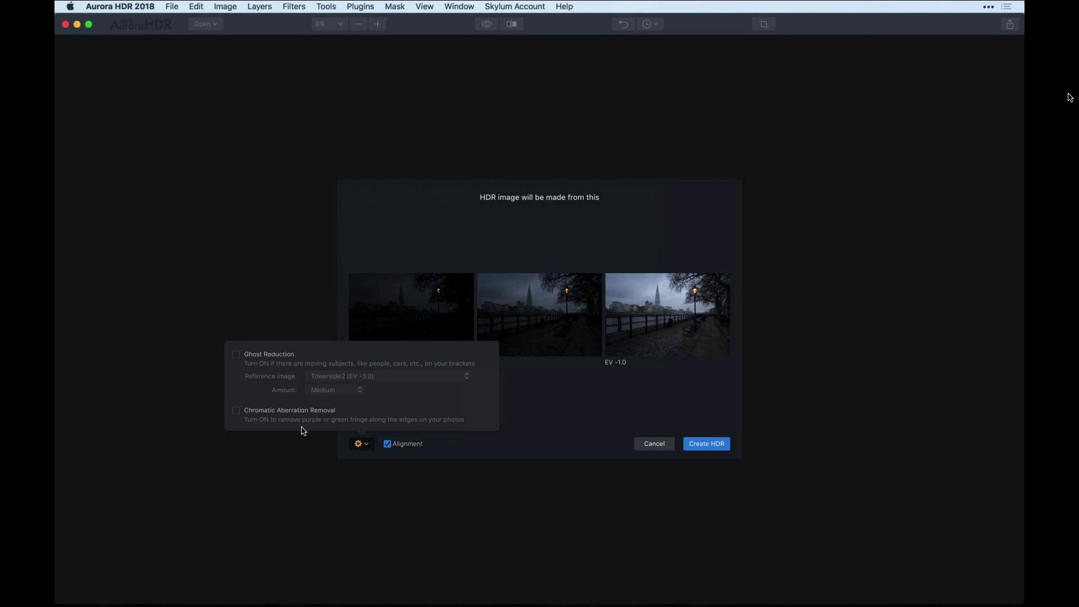
left_click(236, 411)
left_click(236, 354)
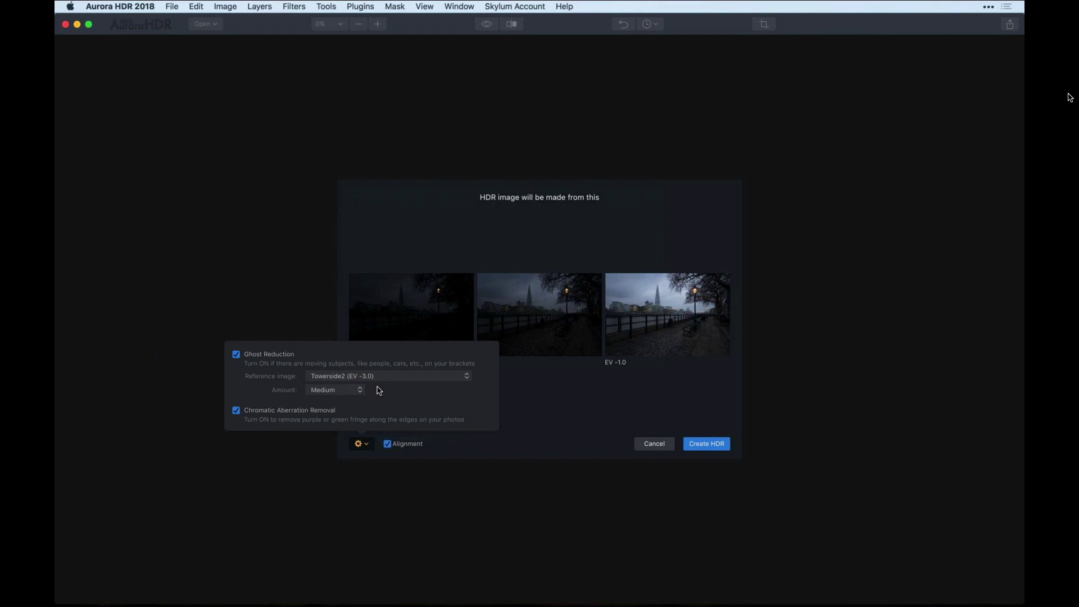
left_click(676, 417)
left_click(707, 442)
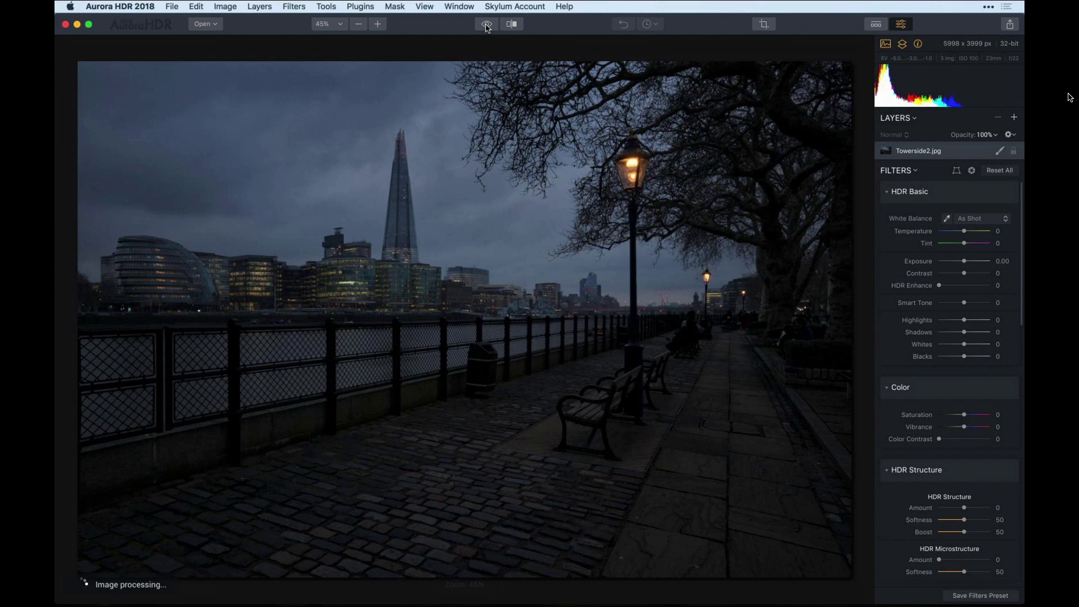
Compare the merged image with the original exposure and check its highlight and shadow clipping
left_click(487, 25)
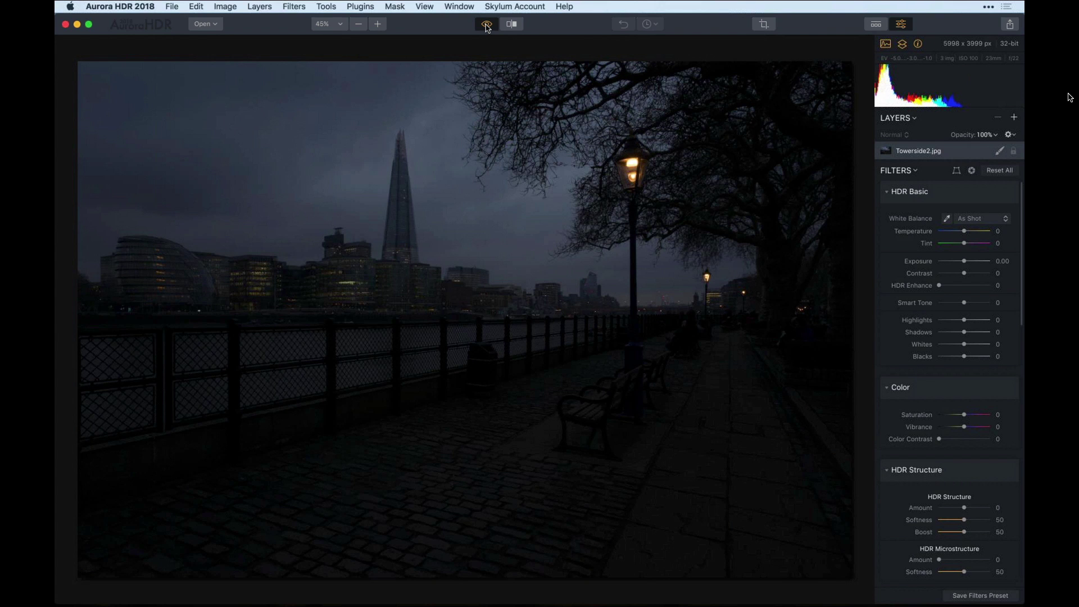
left_click(487, 25)
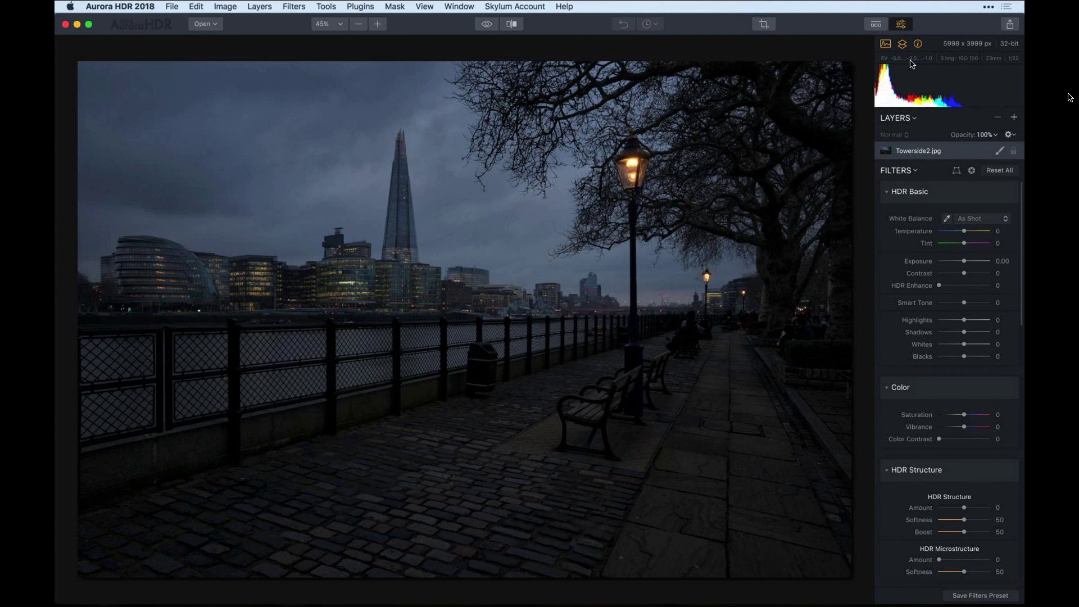
mouse_move(925, 79)
left_click(1017, 75)
left_click(883, 73)
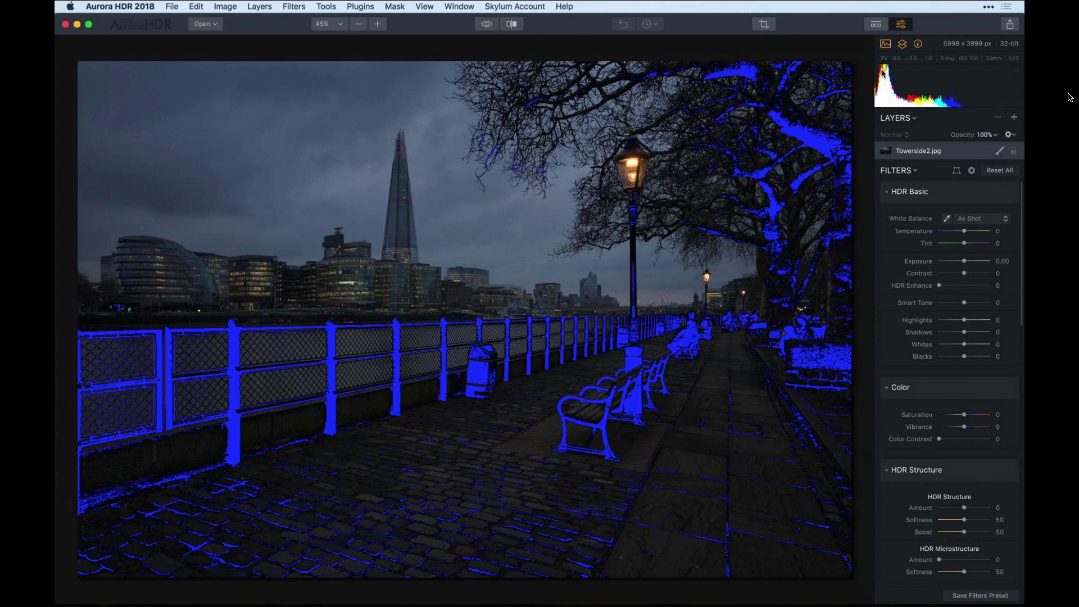
left_click(883, 72)
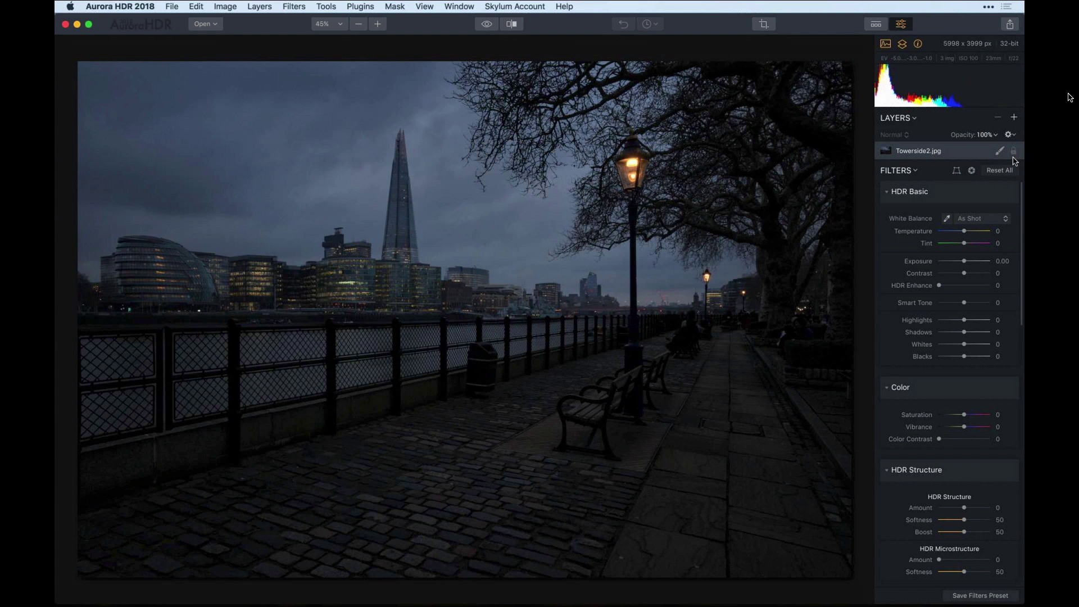
Set Contrast to 21, HDR Enhance to 28 and Smart Tone to 71, and recheck the shadow and highlight clipping
left_click_drag(964, 273, 982, 304)
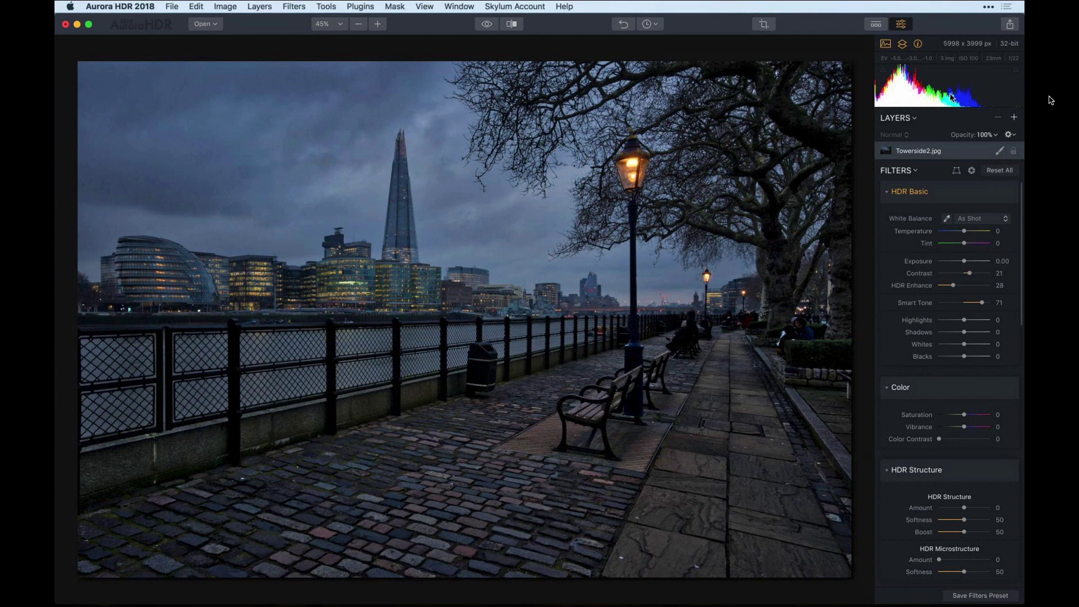
left_click(885, 71)
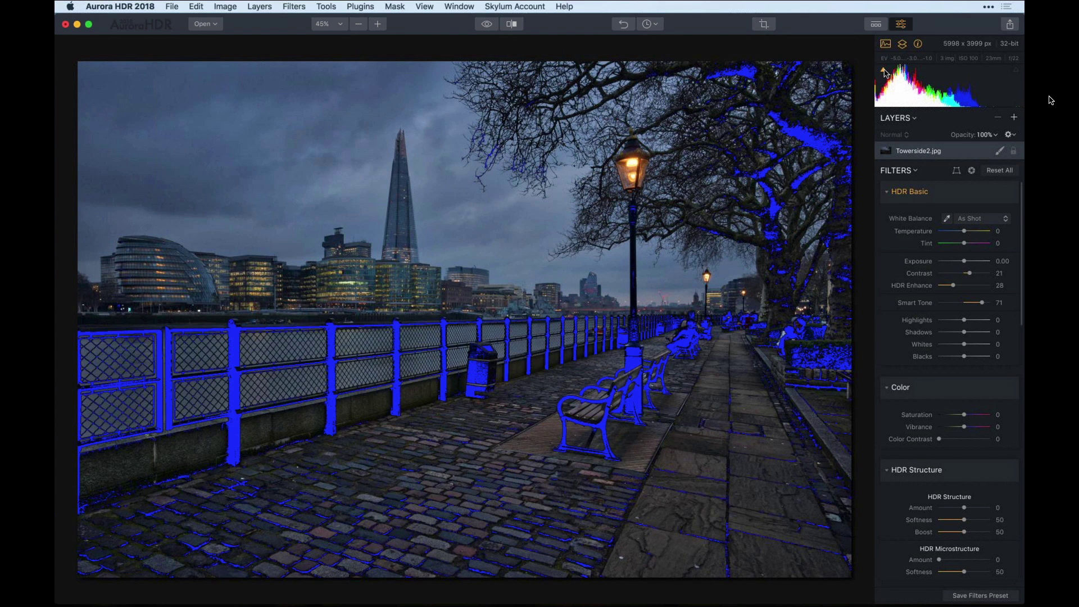
left_click(884, 71)
left_click(1017, 71)
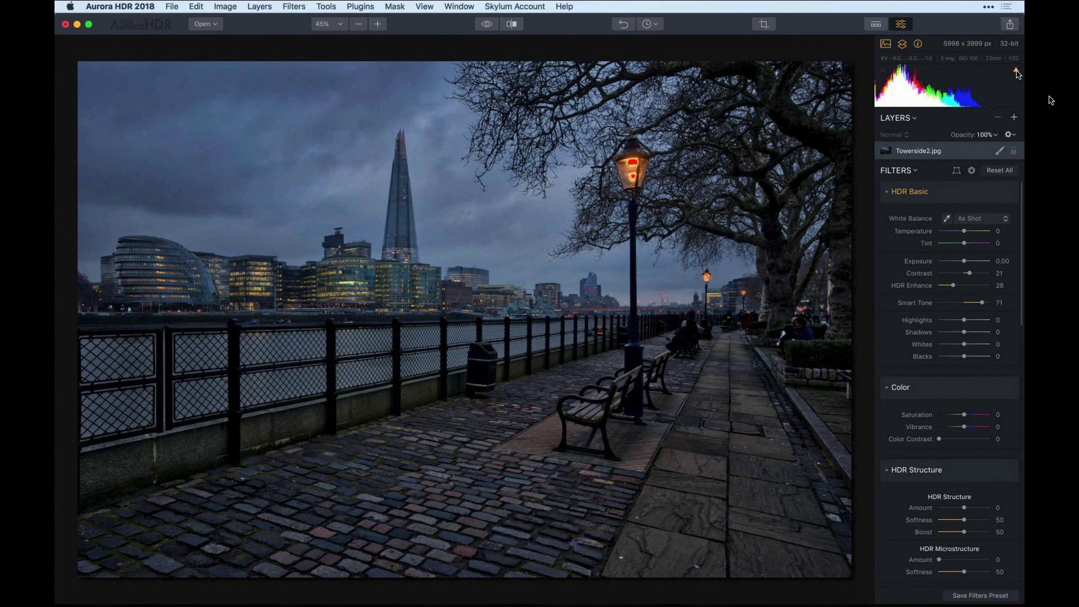
left_click(1017, 72)
Set the Color filter's Vibrance to 22 and Color Contrast to 27
scroll(938, 363, "down", 5)
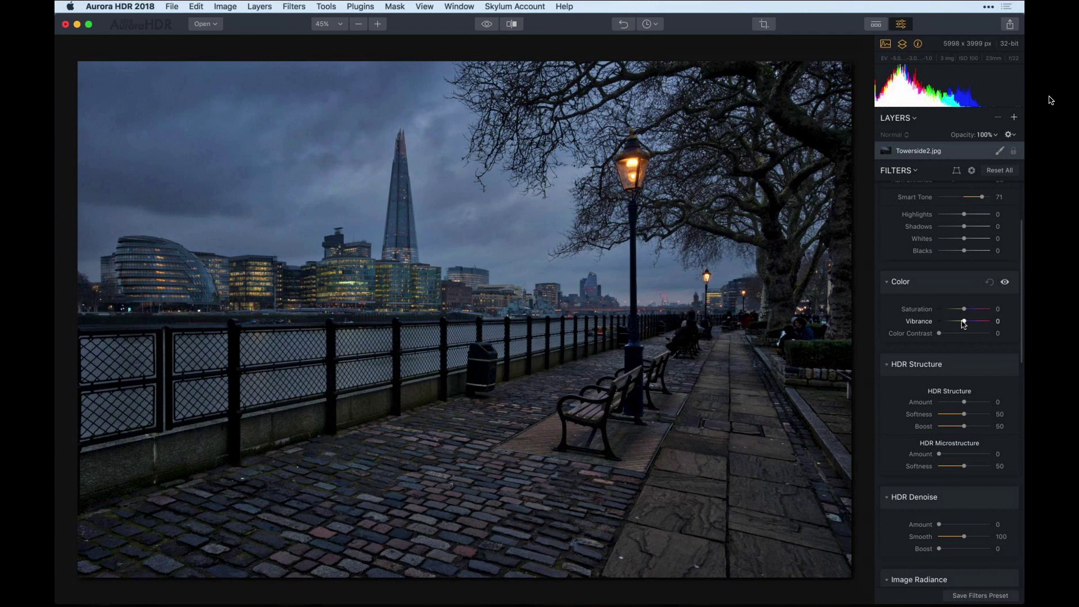
left_click_drag(964, 325, 969, 325)
left_click_drag(969, 324, 955, 336)
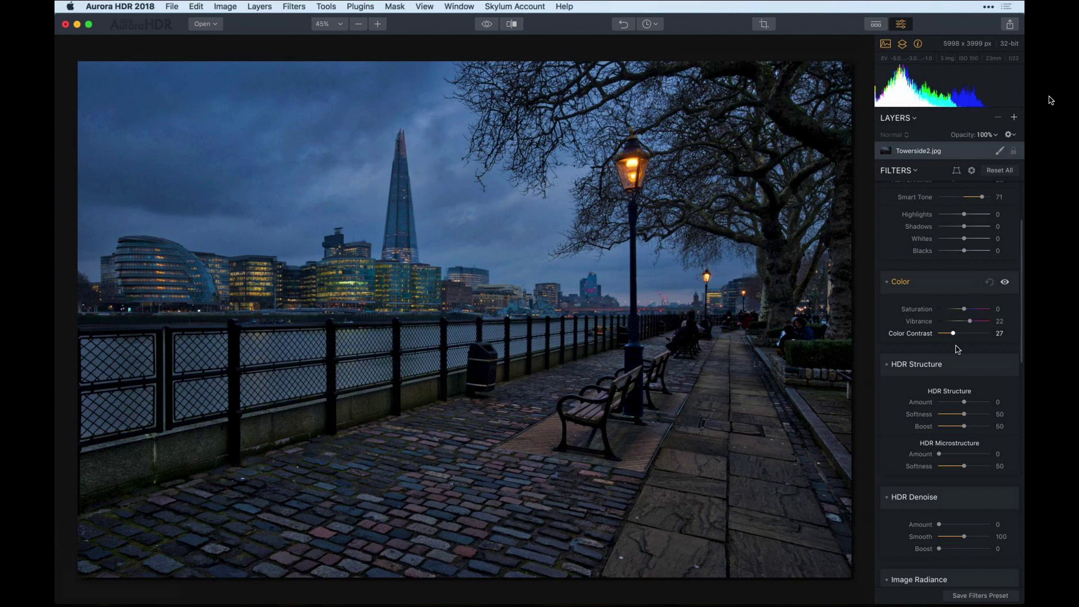
Set the Warmth of the image's bottom part to 22 in Top & Bottom Tuning
scroll(967, 385, "down", 10)
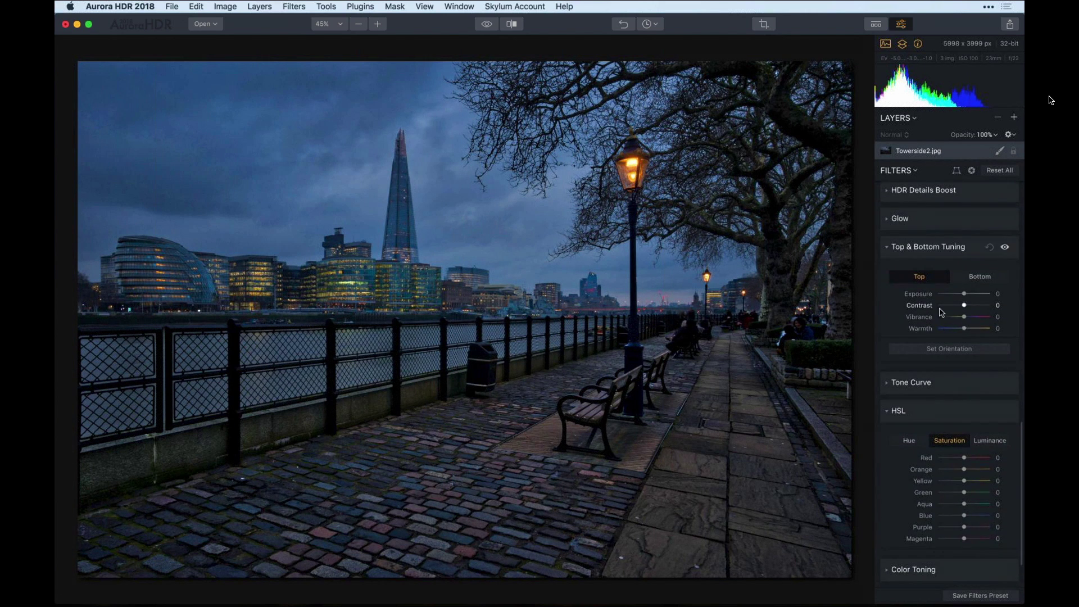
left_click(976, 279)
left_click_drag(963, 330, 971, 332)
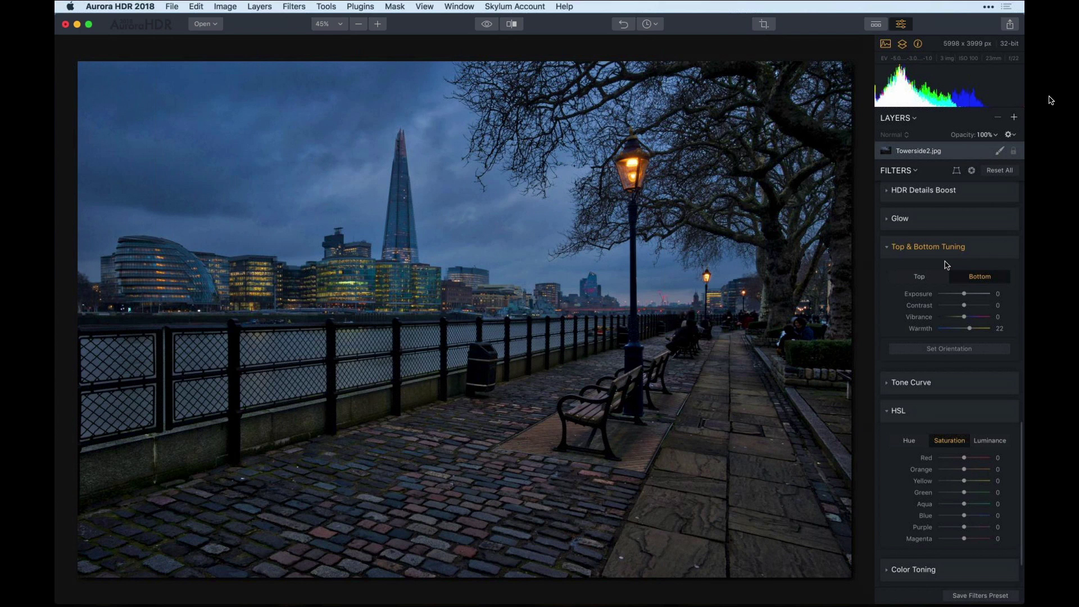
Compare the edited riverside image with the original in full and split before/after views, and review the filter settings
scroll(946, 264, "up", 5)
scroll(946, 265, "up", 8)
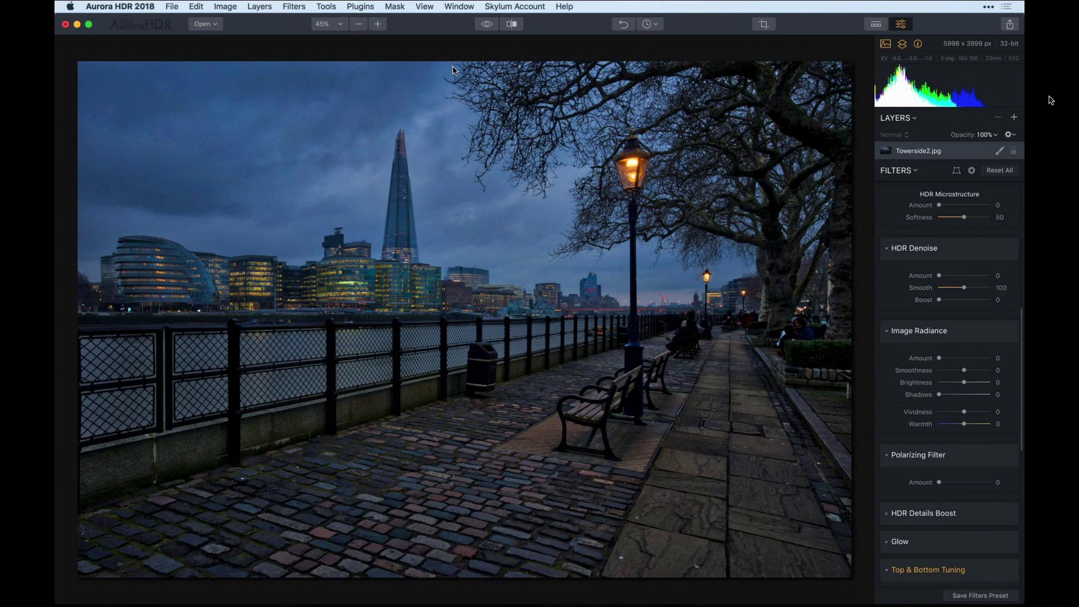
left_click(488, 25)
left_click(512, 24)
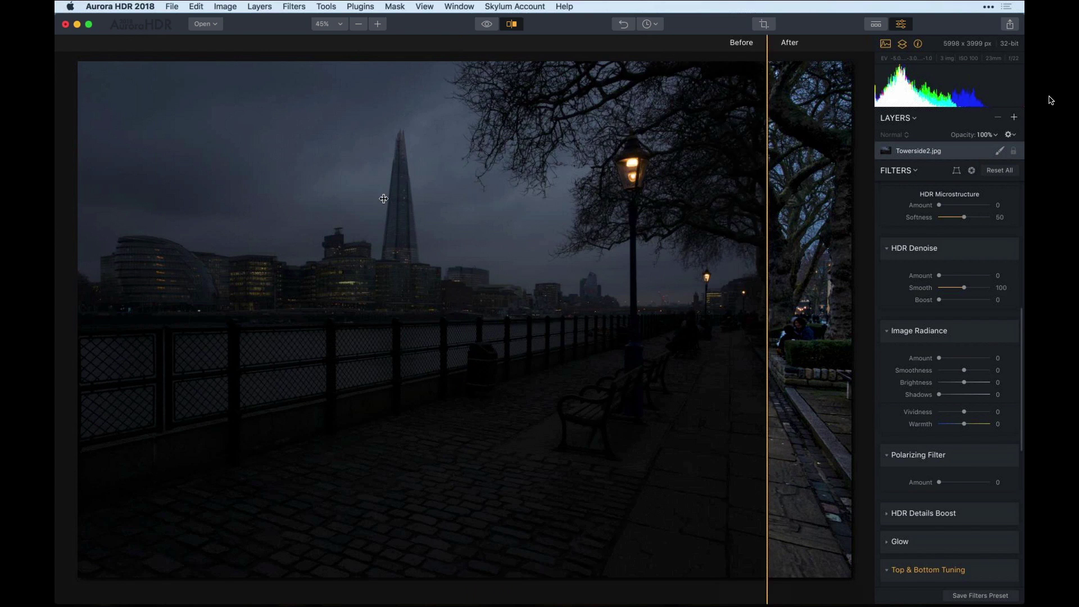
left_click(384, 198)
left_click(512, 24)
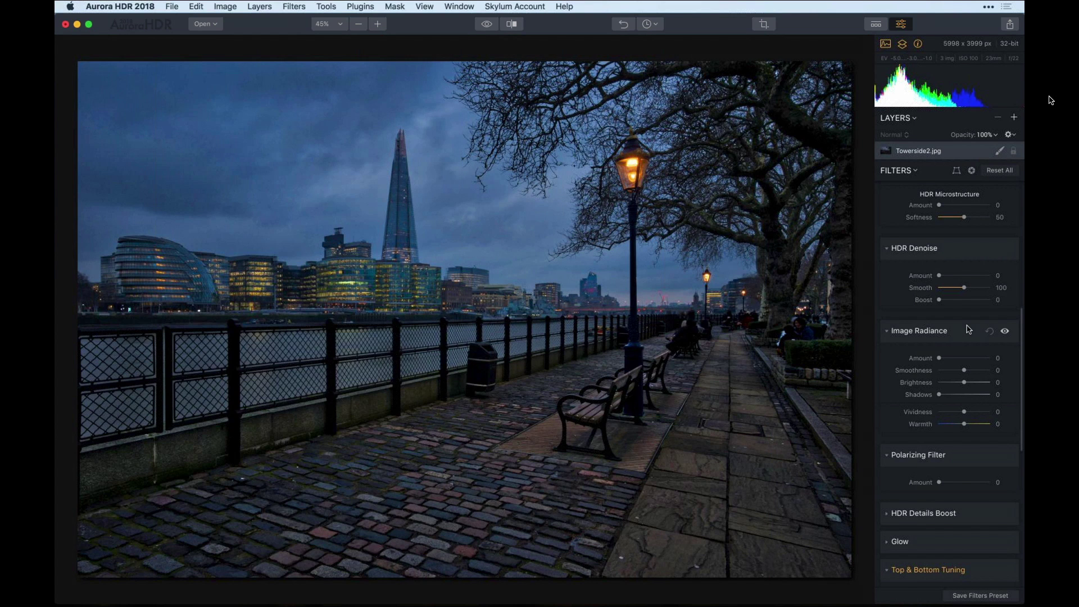
scroll(969, 330, "down", 3)
scroll(968, 330, "up", 5)
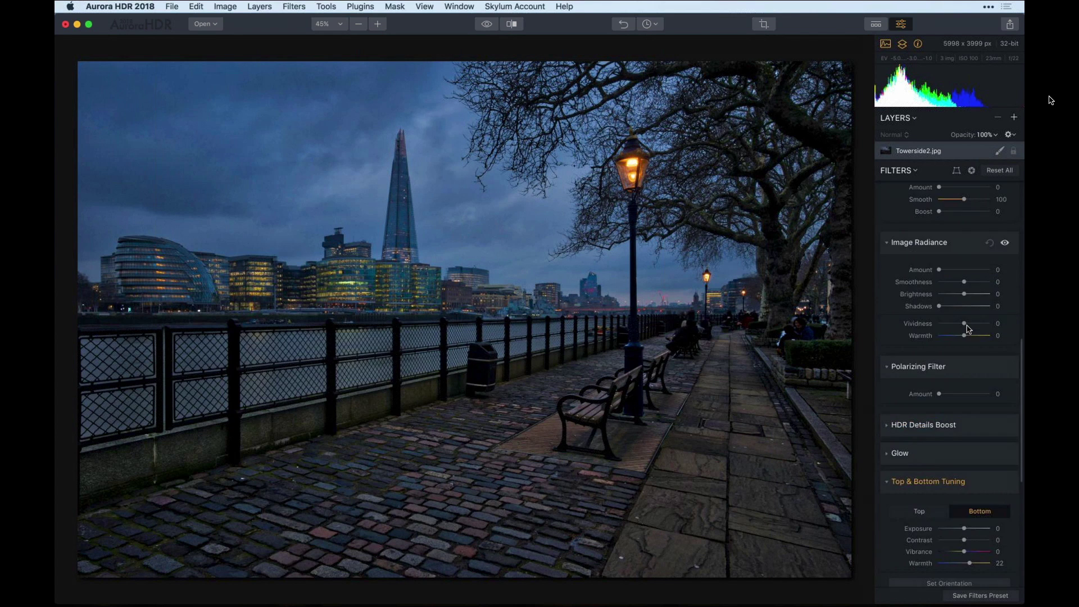
scroll(969, 330, "up", 5)
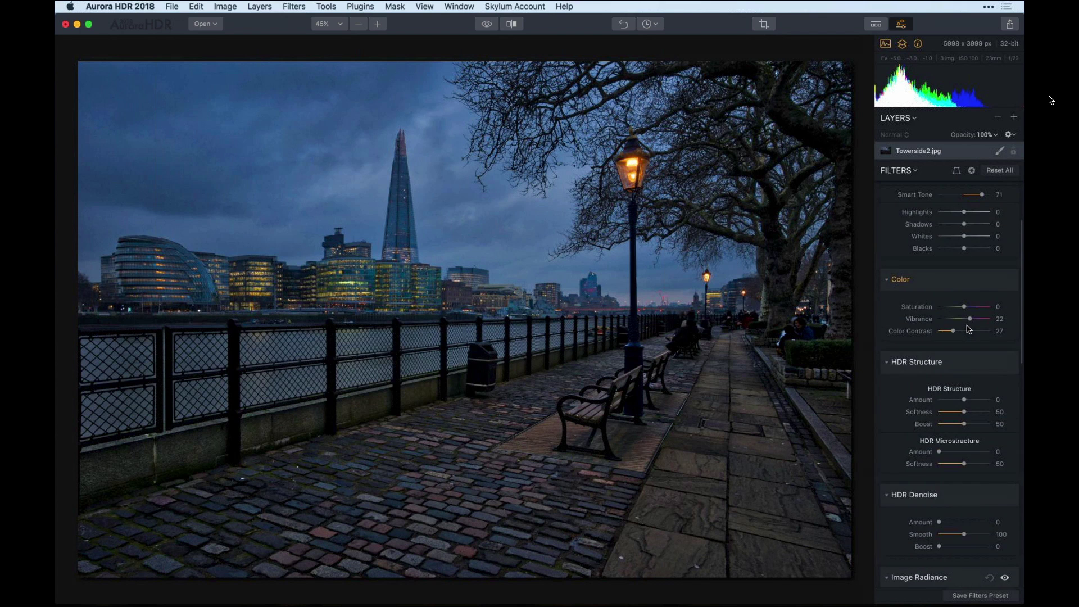
scroll(969, 329, "up", 1)
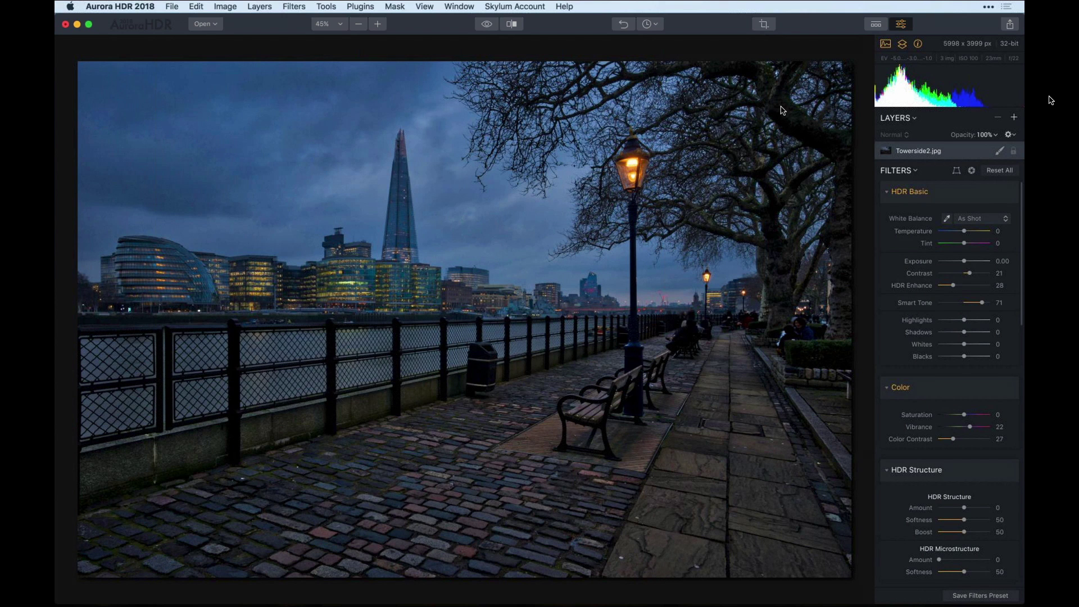
left_click(487, 24)
Add an adjustment layer and set its HDR Denoise to Amount 65, Smooth 127 and Boost 40
left_click(1015, 117)
left_click(936, 132)
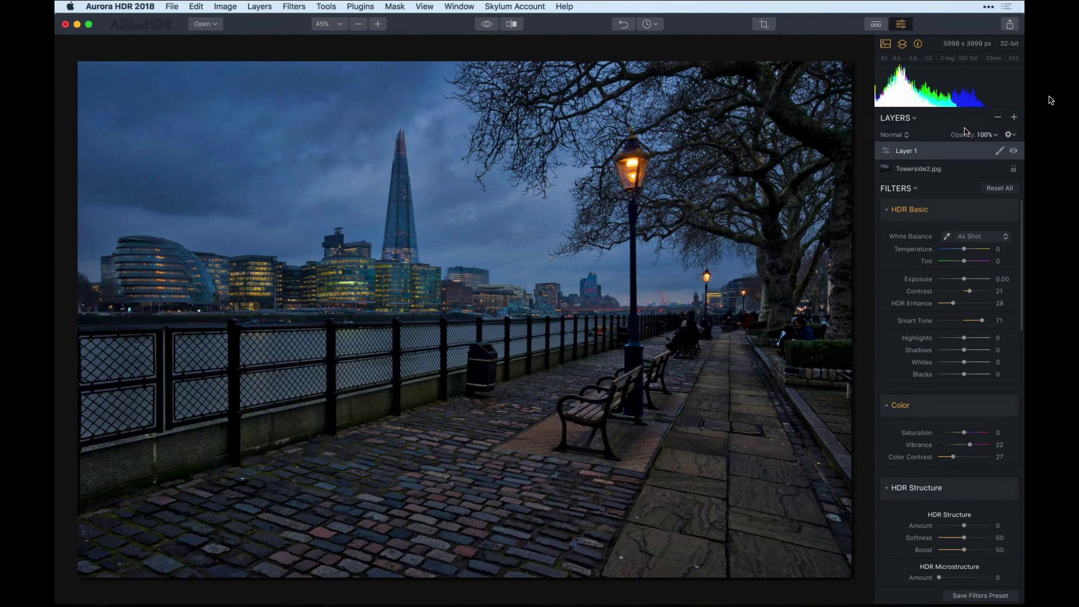
scroll(933, 333, "down", 10)
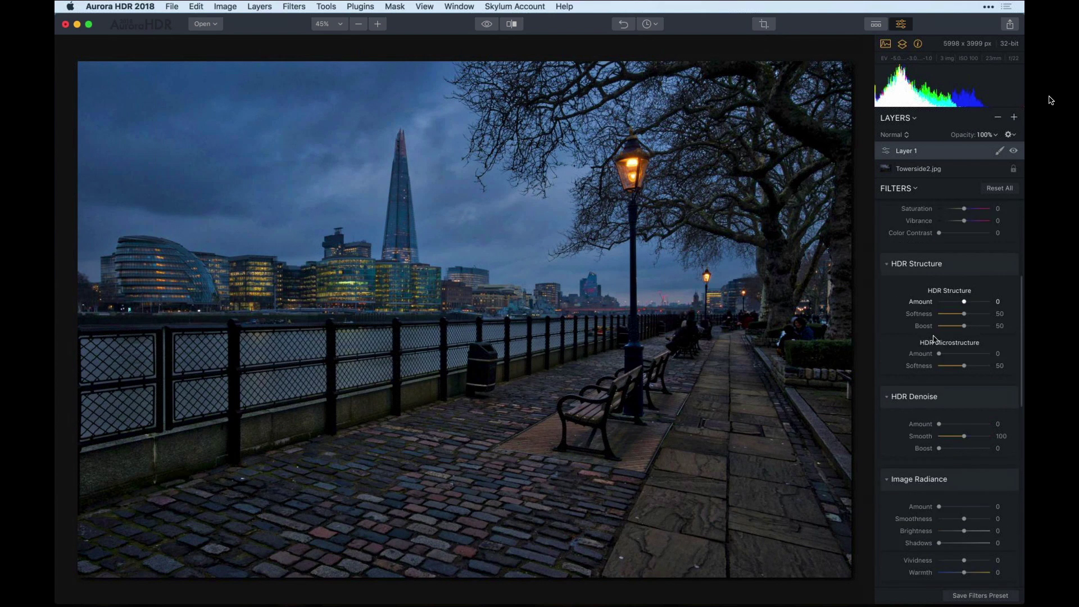
left_click_drag(940, 358, 957, 386)
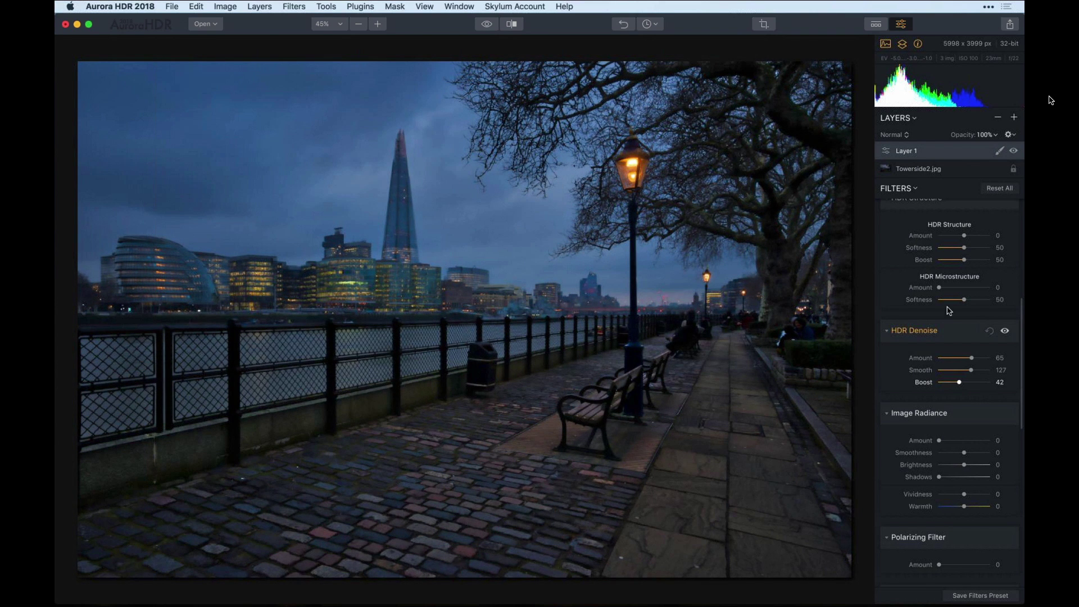
Brush a mask over the sky on Layer 1, enlarging the brush to size 160, check the mask coverage and finish masking
left_click(1000, 152)
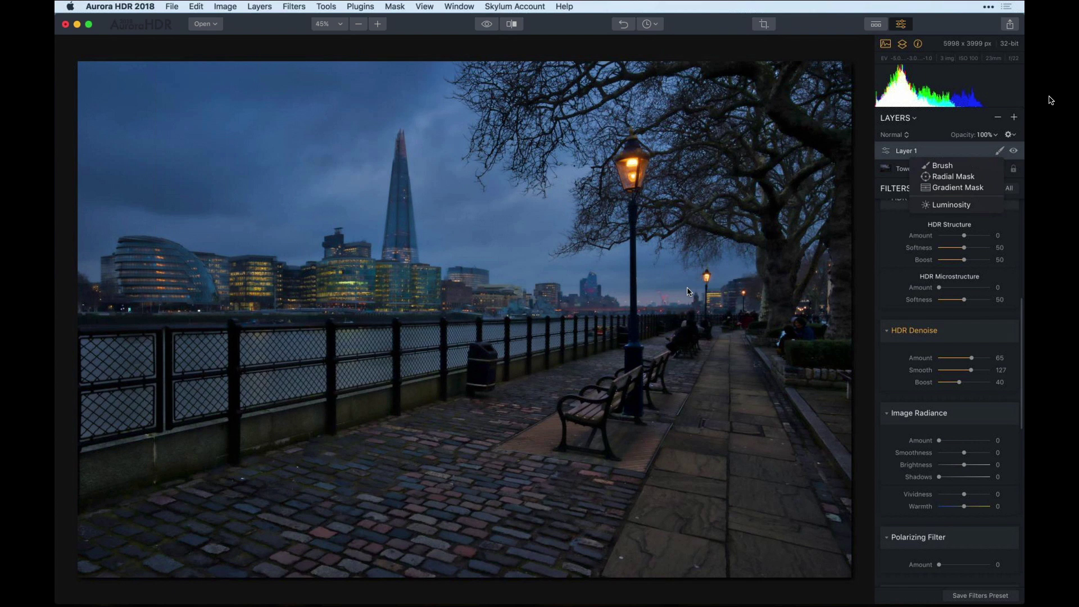
left_click(949, 166)
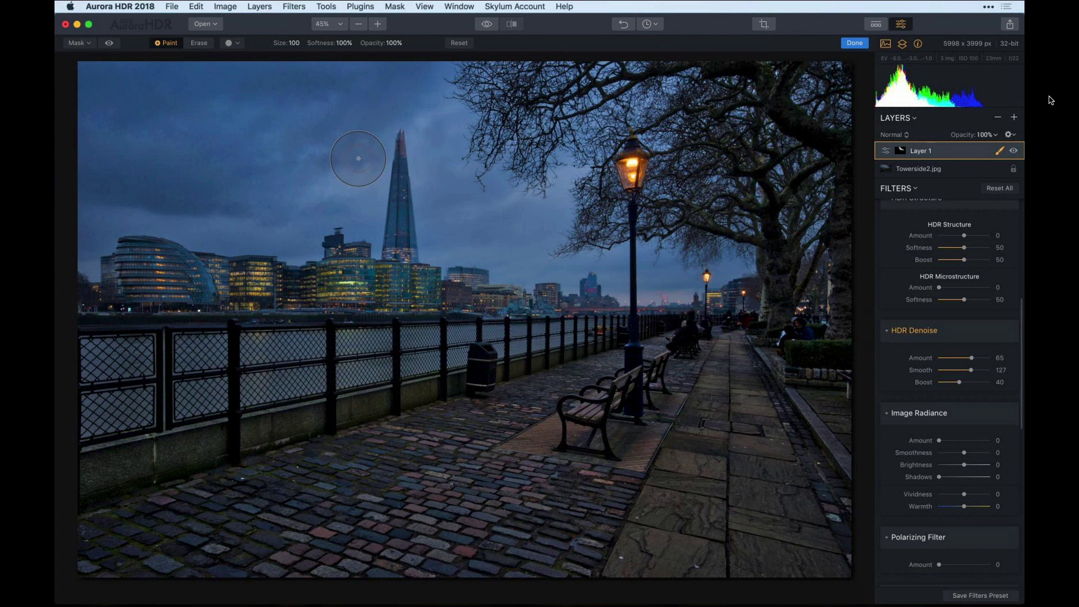
key("bracketright")
key("bracketright")
key("bracketright")
key("bracketright")
key("bracketright")
key("bracketright")
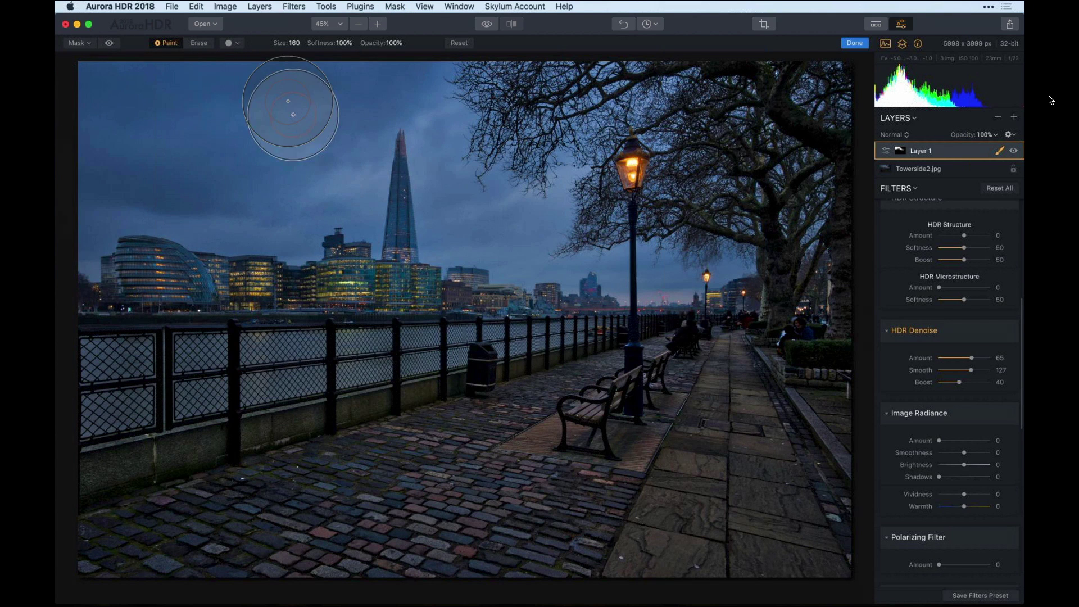
left_click(110, 43)
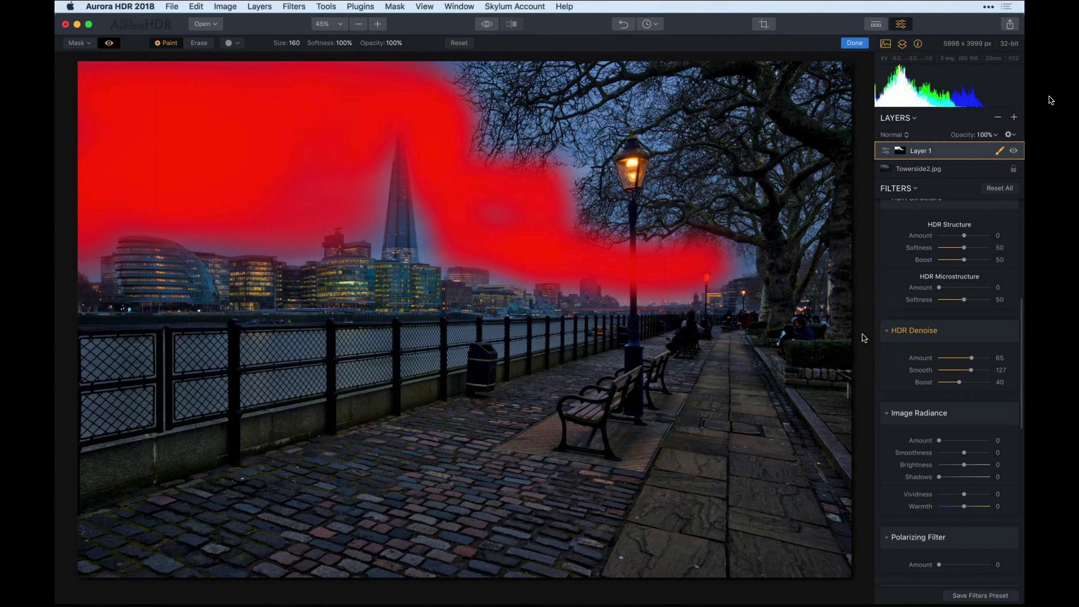
left_click(855, 43)
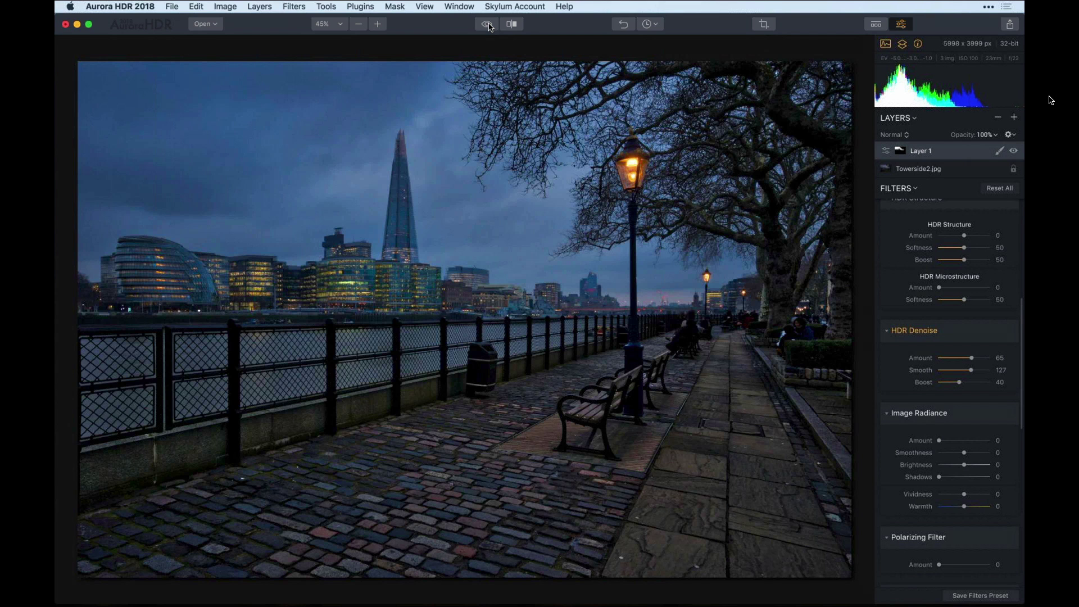
Set the Blue luminance to -4 in the HSL filter of the masked sky layer
scroll(949, 393, "down", 10)
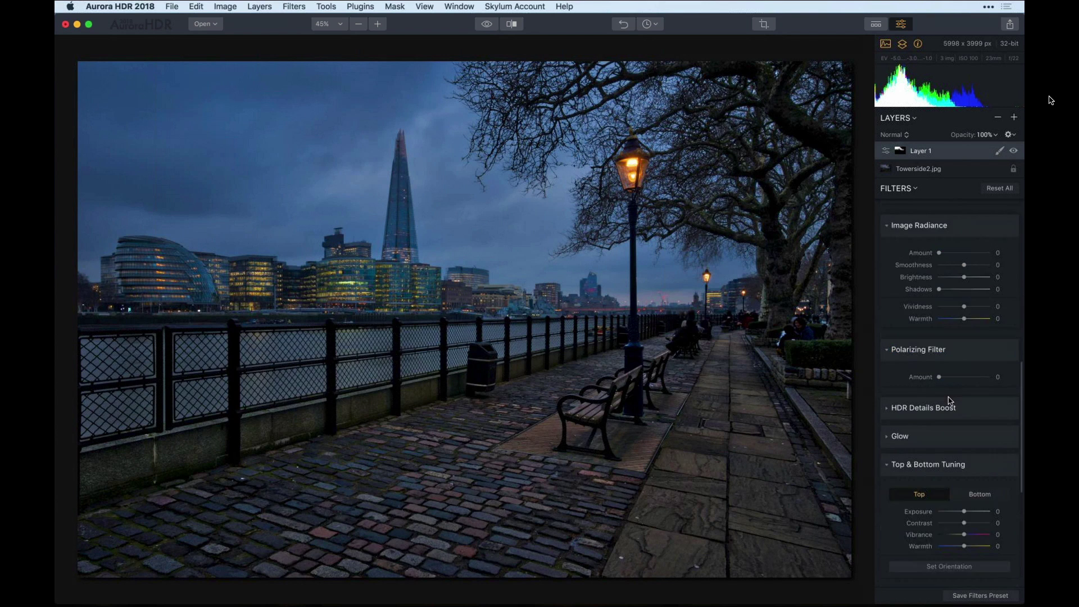
scroll(948, 400, "down", 4)
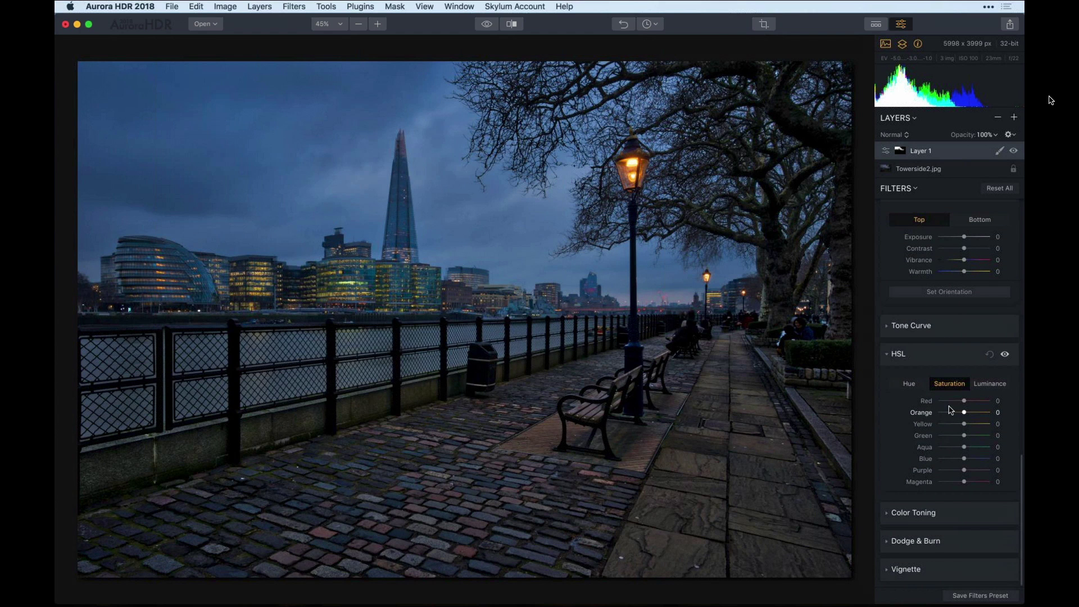
left_click(989, 384)
mouse_move(965, 459)
left_mouse_down()
mouse_move(955, 461)
mouse_move(965, 460)
left_mouse_up()
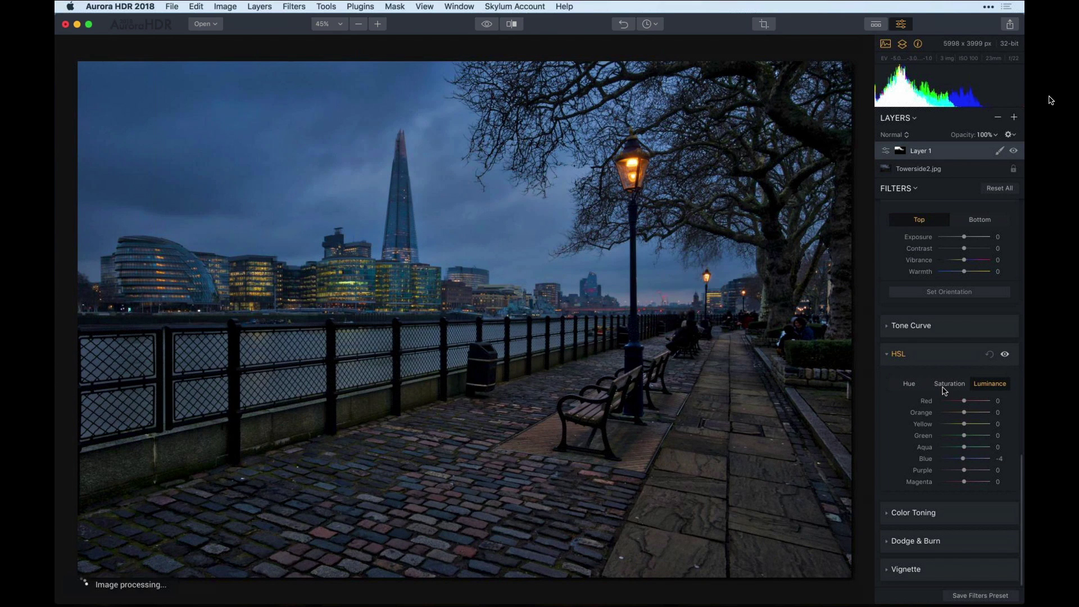